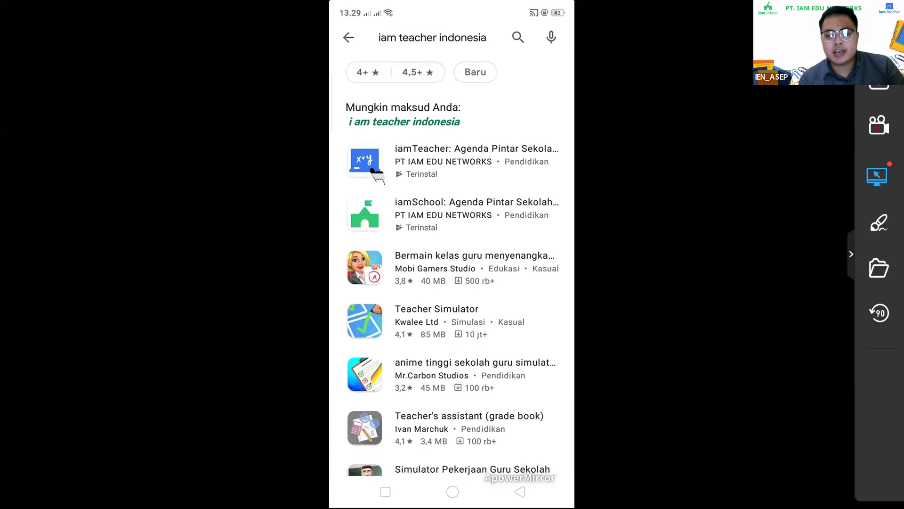
Open the iamTeacher app's page from the 'iam teacher indonesia' search results.
{"action": "left_click", "coordinate": [377, 173]}
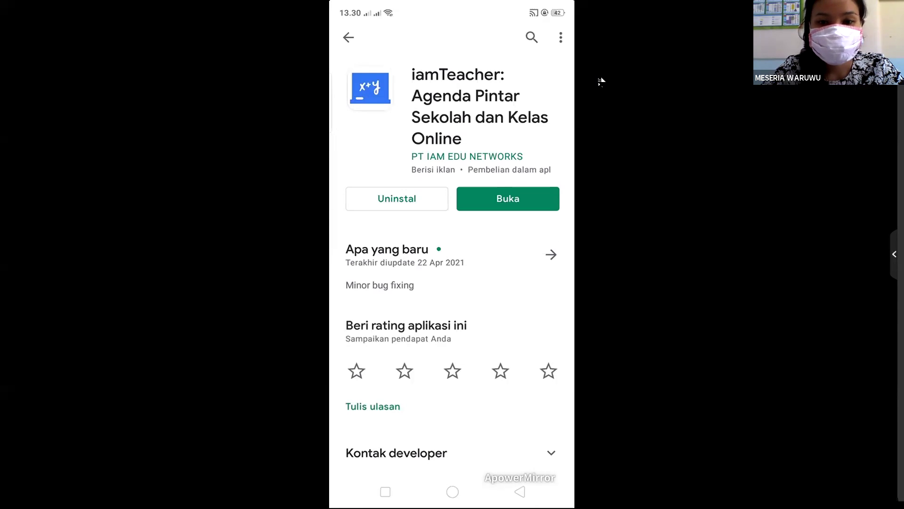
Launch the installed iamTeacher app and leave the full-screen phone mirror.
{"action": "left_click", "coordinate": [505, 195]}
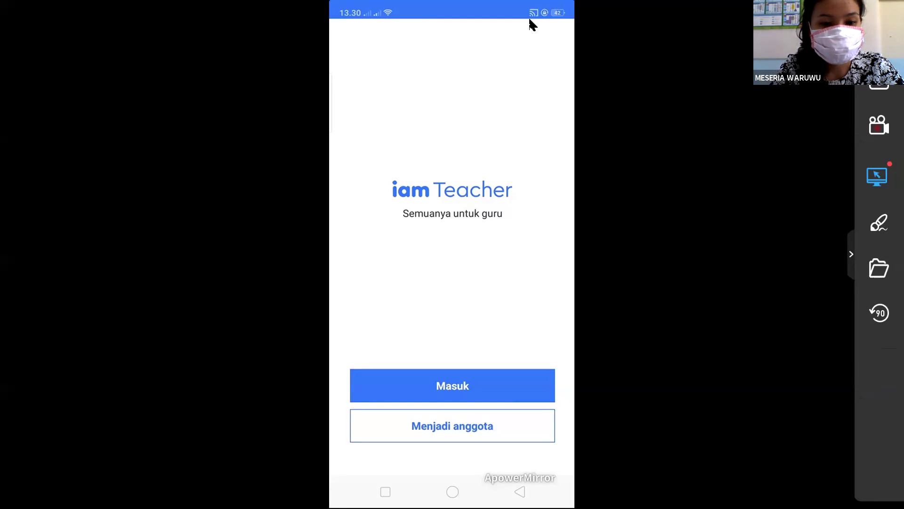
{"action": "key", "text": "Escape"}
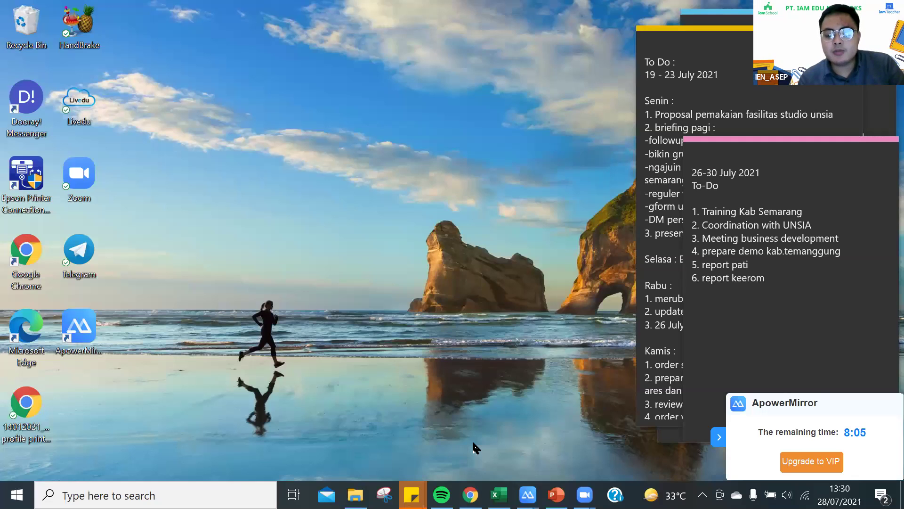
Switch to the Chrome window showing a New Tab page.
{"action": "mouse_move", "coordinate": [470, 494]}
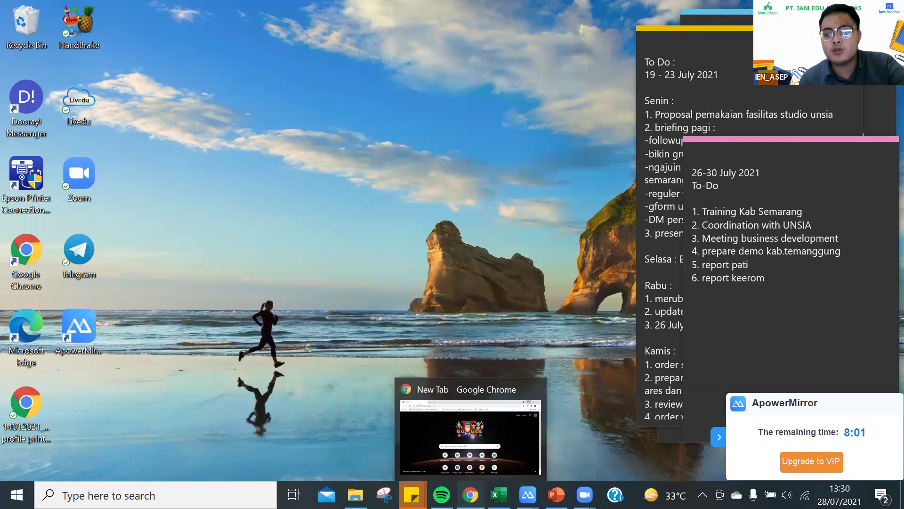
{"action": "key", "text": "alt+Tab"}
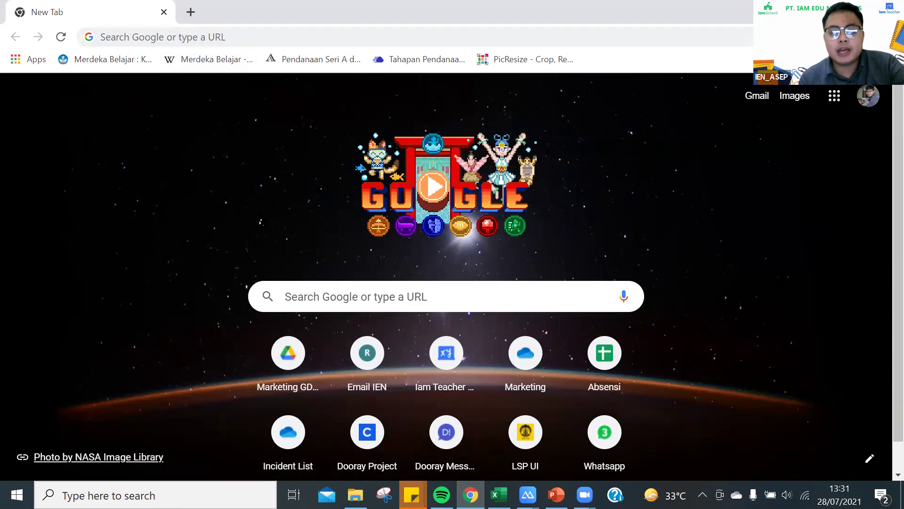
Load the iamTeacher website at teacher.iamedu.co.id in Chrome.
{"action": "left_click", "coordinate": [179, 36]}
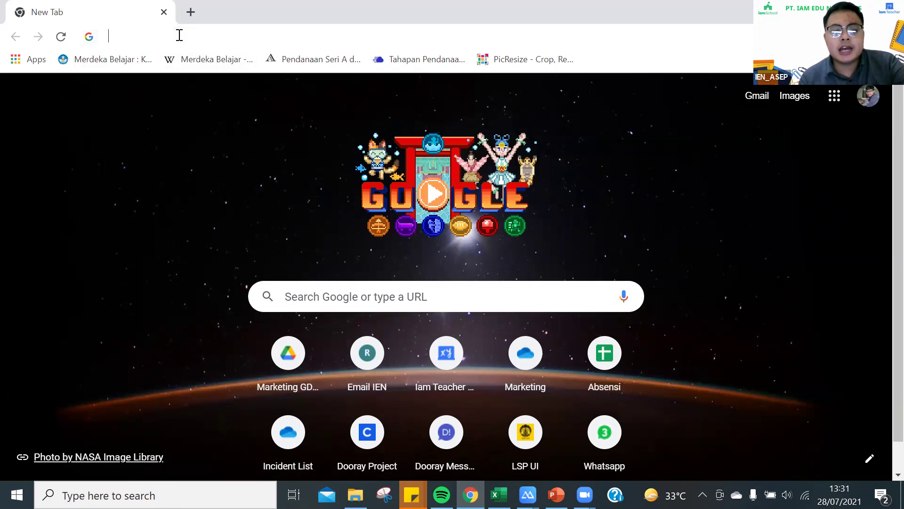
{"action": "left_click", "coordinate": [179, 35]}
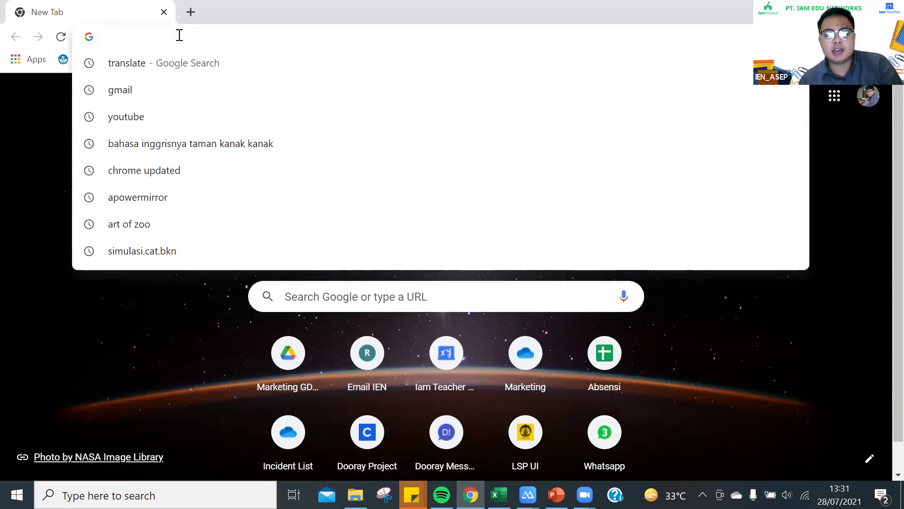
{"action": "type", "text": "teacher"}
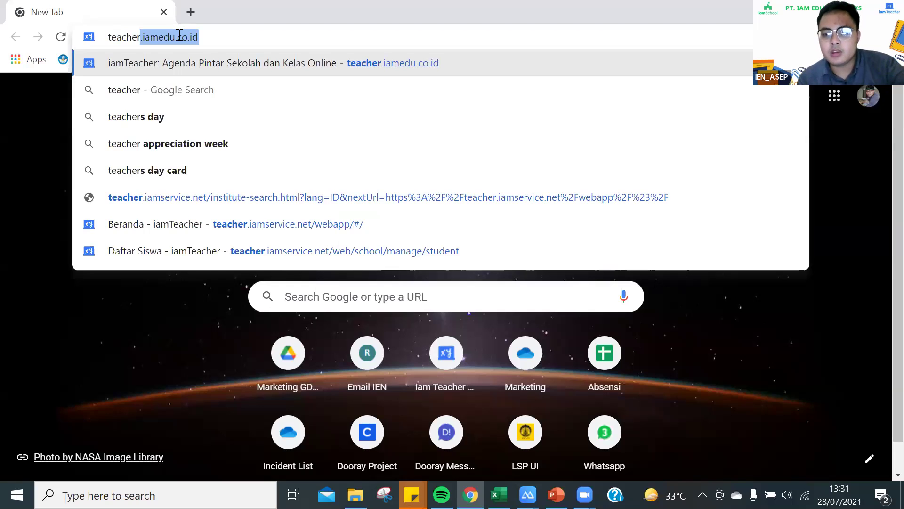
{"action": "type", "text": "."}
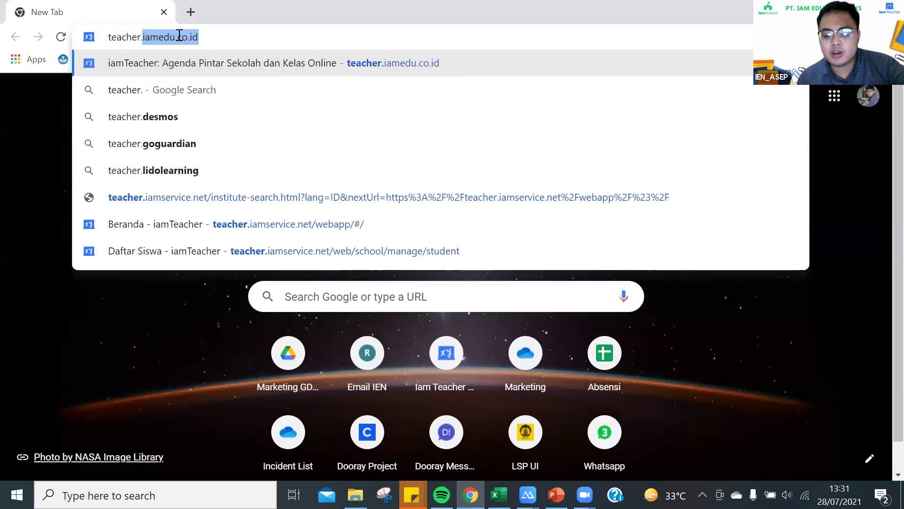
{"action": "type", "text": "iamedu"}
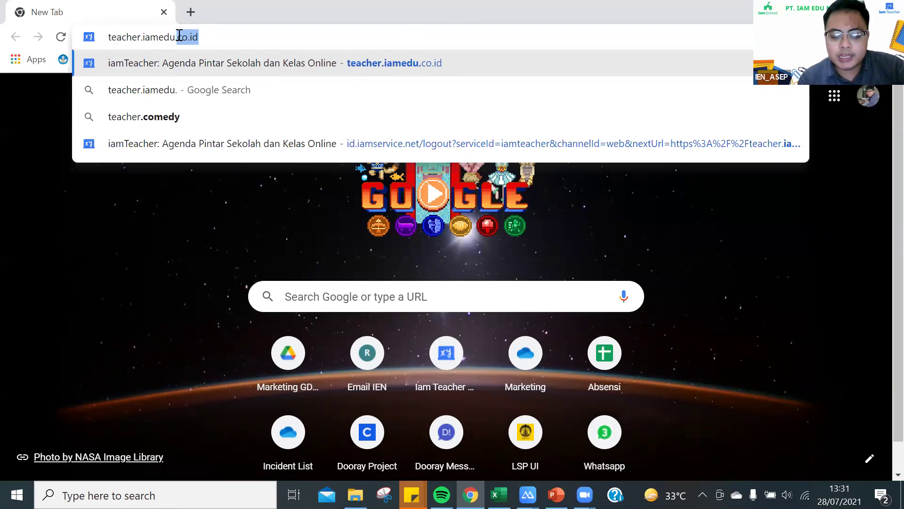
{"action": "type", "text": ".co.id"}
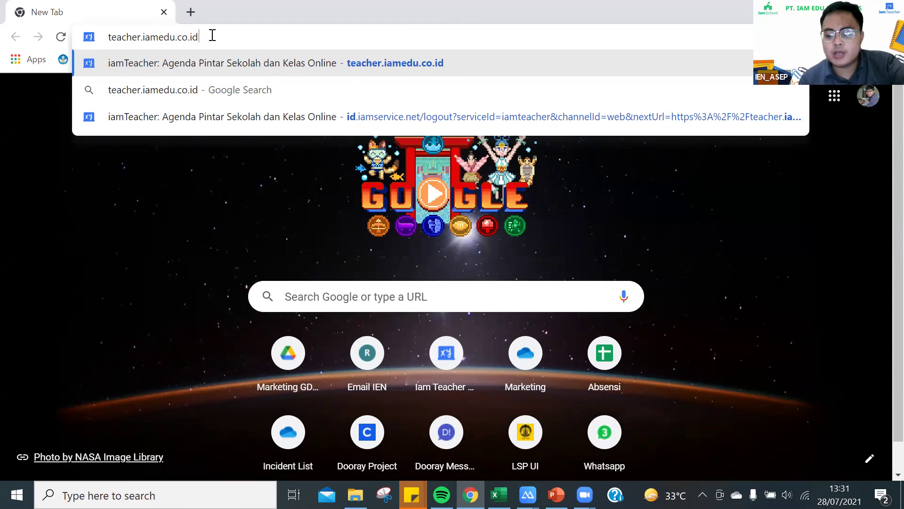
{"action": "key", "text": "Return"}
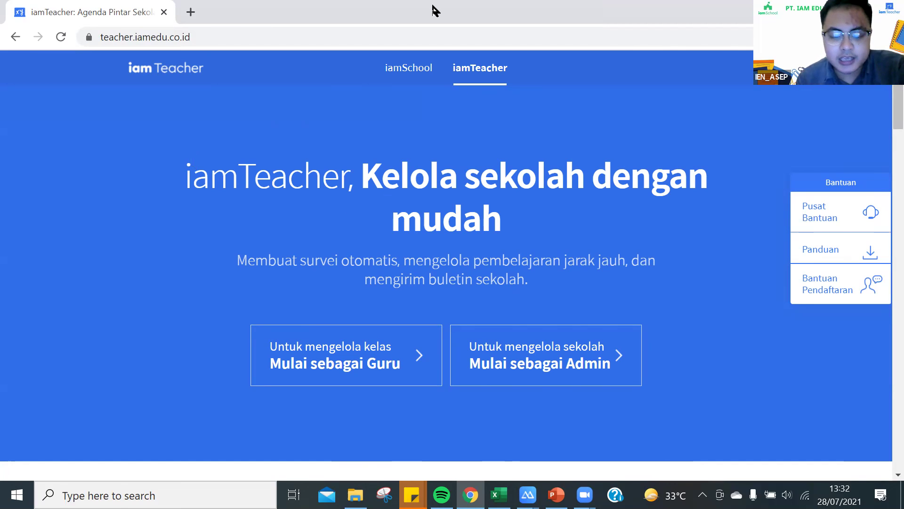
Open the iamTeacher Help Center FAQ in a new tab and scroll its guides.
{"action": "key", "text": "XF86MonBrightnessDown"}
{"action": "key", "text": "XF86MonBrightnessDown"}
{"action": "key", "text": "XF86MonBrightnessDown"}
{"action": "key", "text": "XF86MonBrightnessDown"}
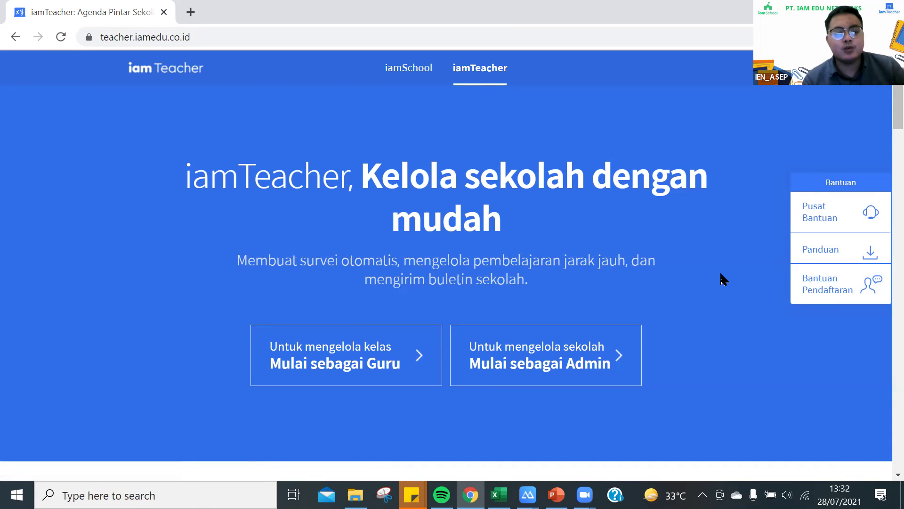
{"action": "left_click", "coordinate": [814, 218]}
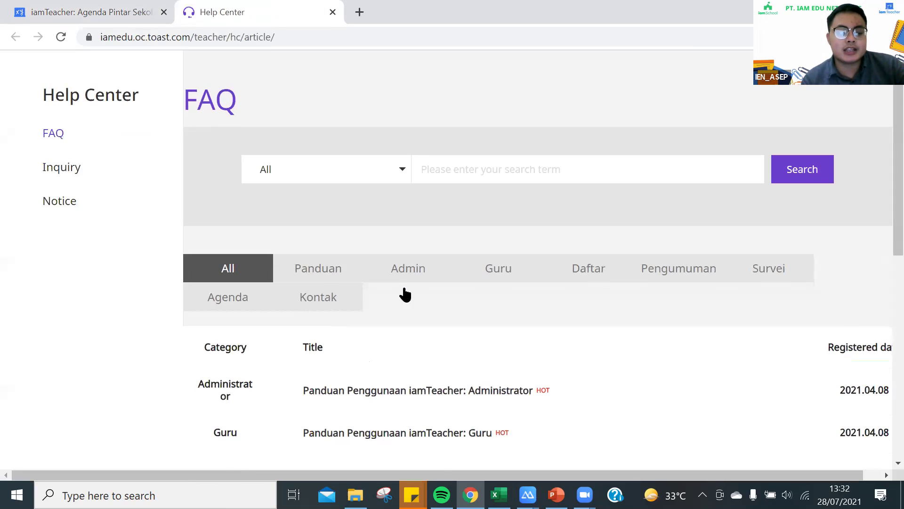
{"action": "scroll", "coordinate": [404, 292], "scroll_direction": "down", "scroll_amount": 3}
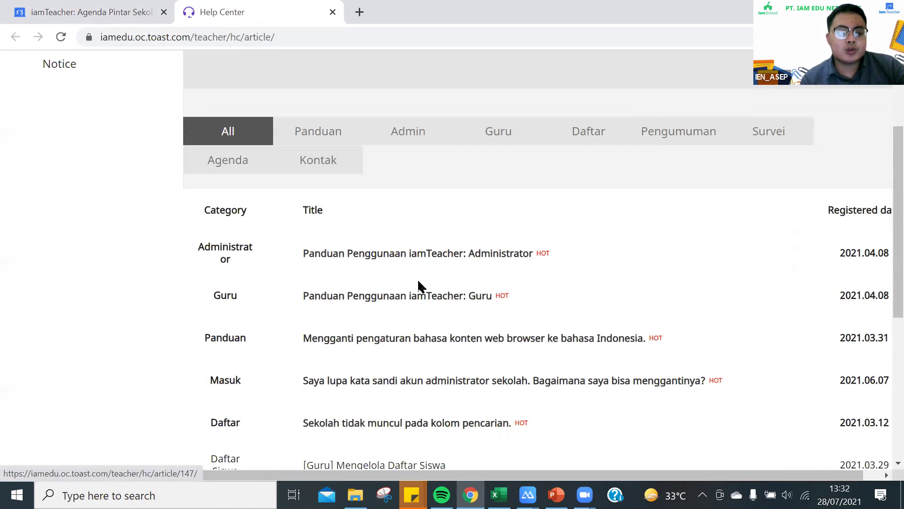
{"action": "scroll", "coordinate": [371, 218], "scroll_direction": "down", "scroll_amount": 2}
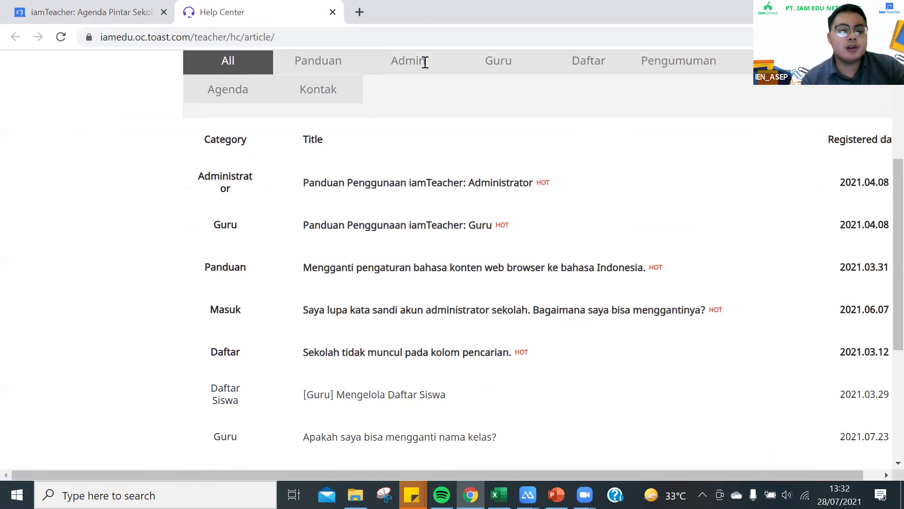
{"action": "left_click", "coordinate": [360, 12]}
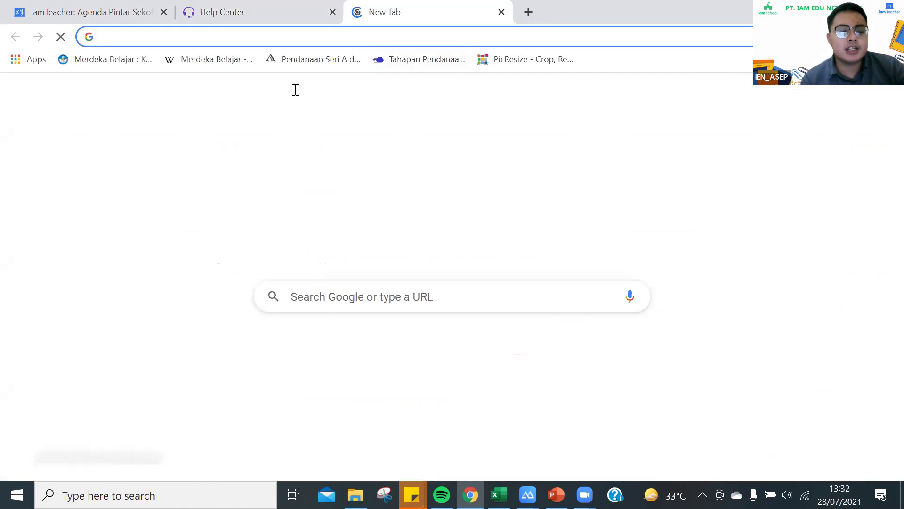
Search the web for YouTube and go to the YouTube site.
{"action": "left_click", "coordinate": [332, 38]}
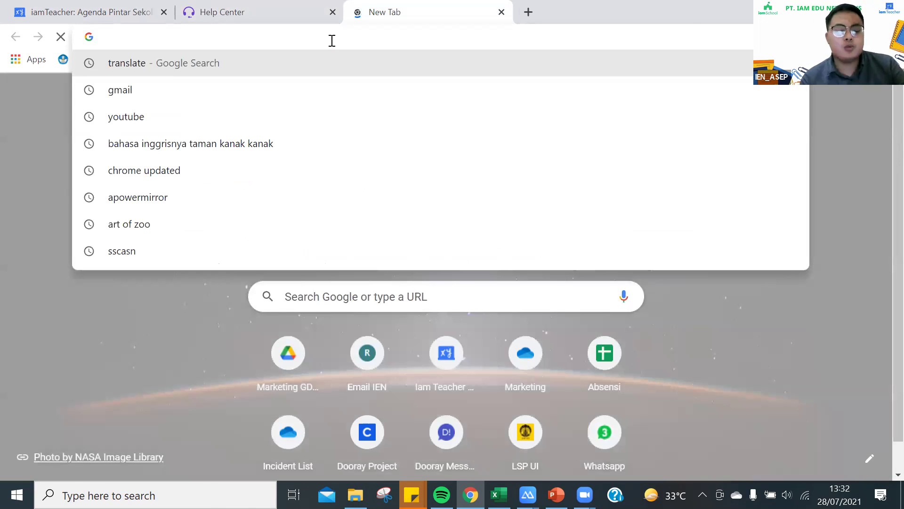
{"action": "type", "text": "tube"}
{"action": "key", "text": "Return"}
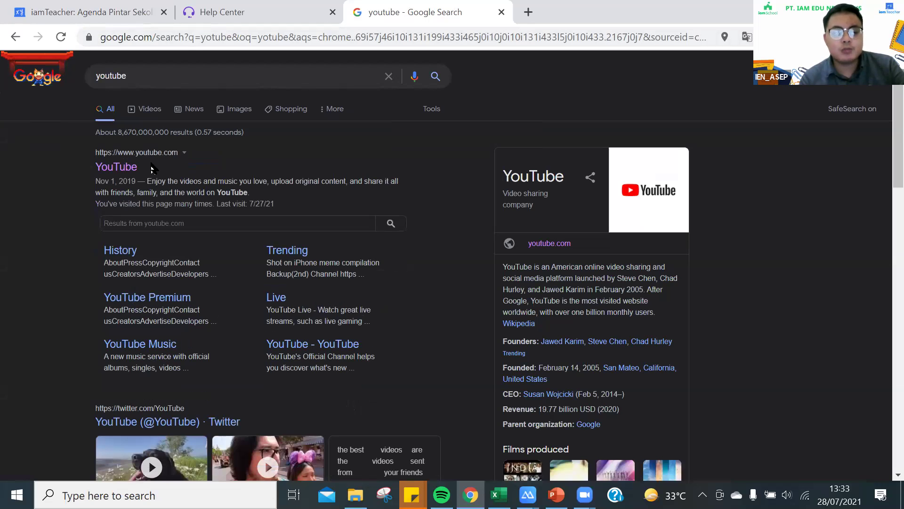
{"action": "left_click", "coordinate": [151, 163]}
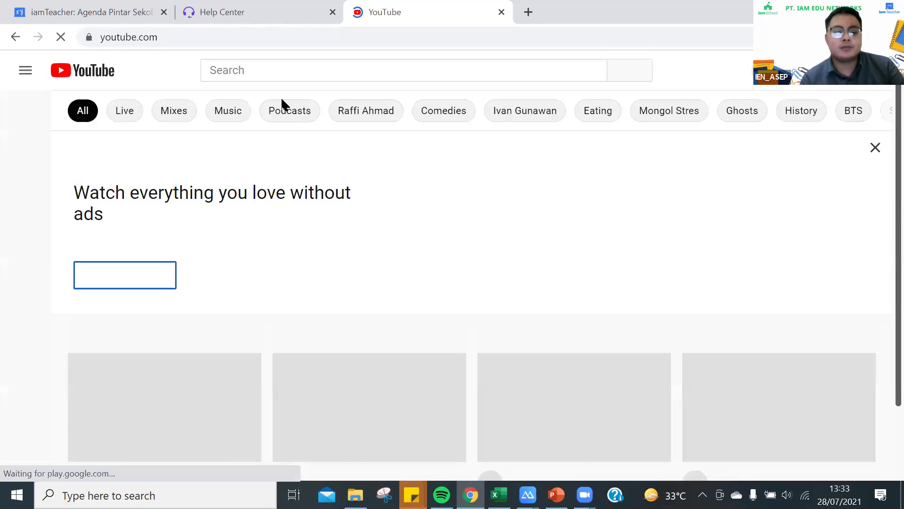
Search YouTube for 'iam edu networks' and open the IAM EDU NETWORKS channel.
{"action": "type", "text": "i am edu net"}
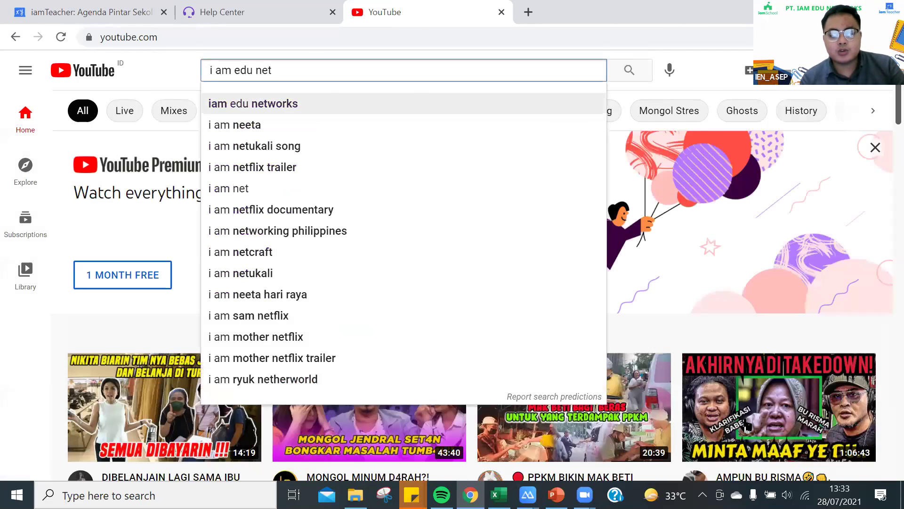
{"action": "key", "text": "Down"}
{"action": "key", "text": "Return"}
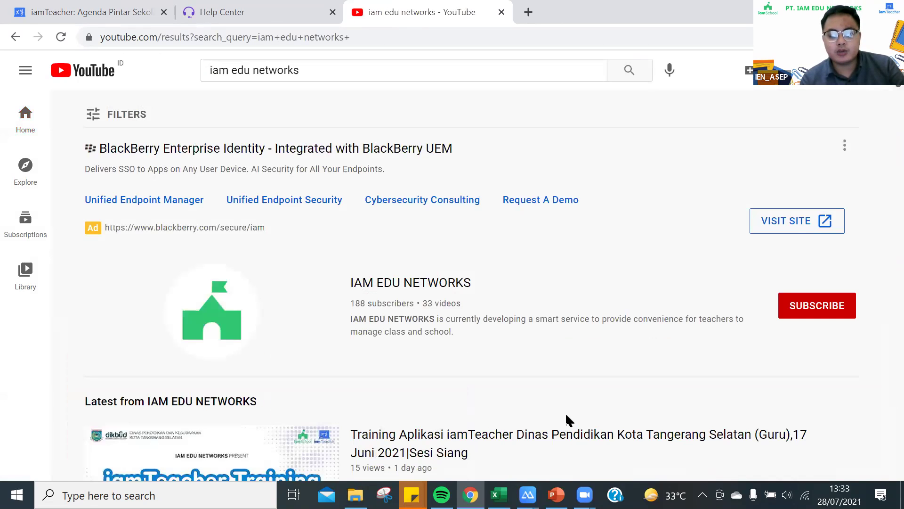
{"action": "left_click", "coordinate": [260, 228]}
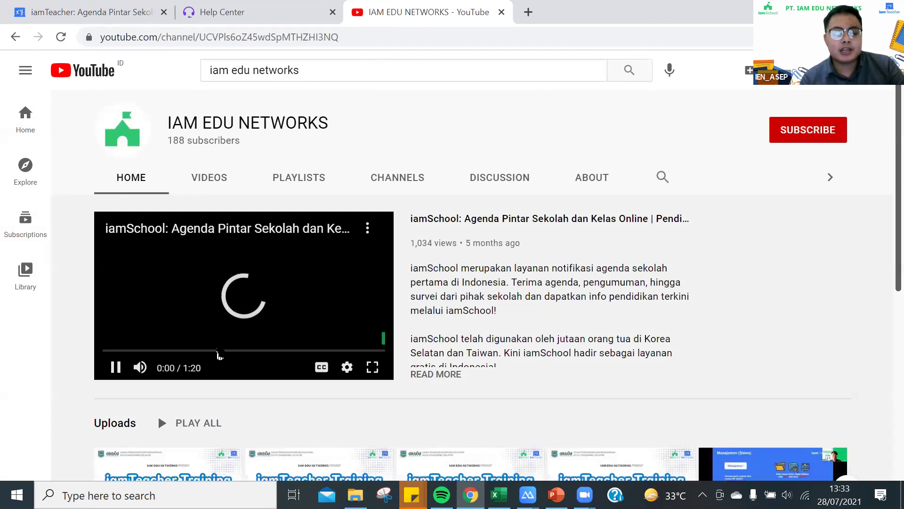
Pause the featured video and scroll through the channel's VIDEOS uploads.
{"action": "left_click", "coordinate": [253, 296]}
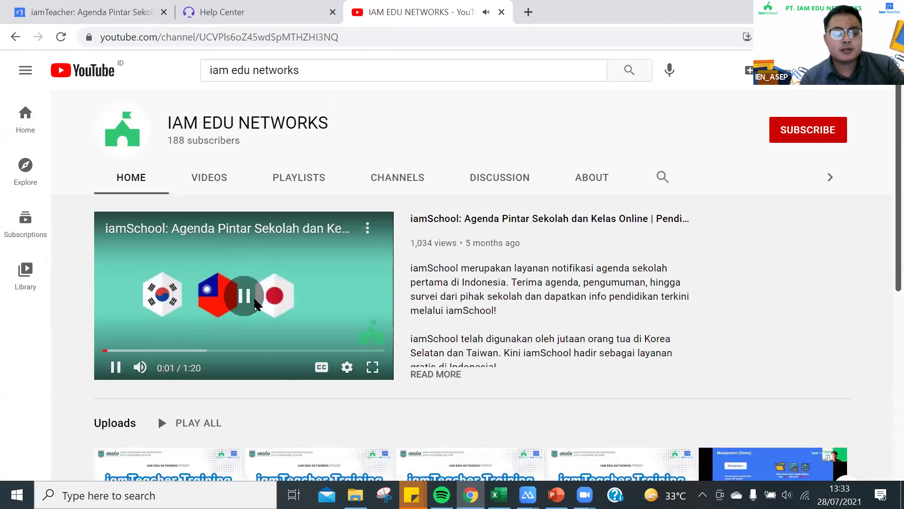
{"action": "left_click", "coordinate": [217, 185]}
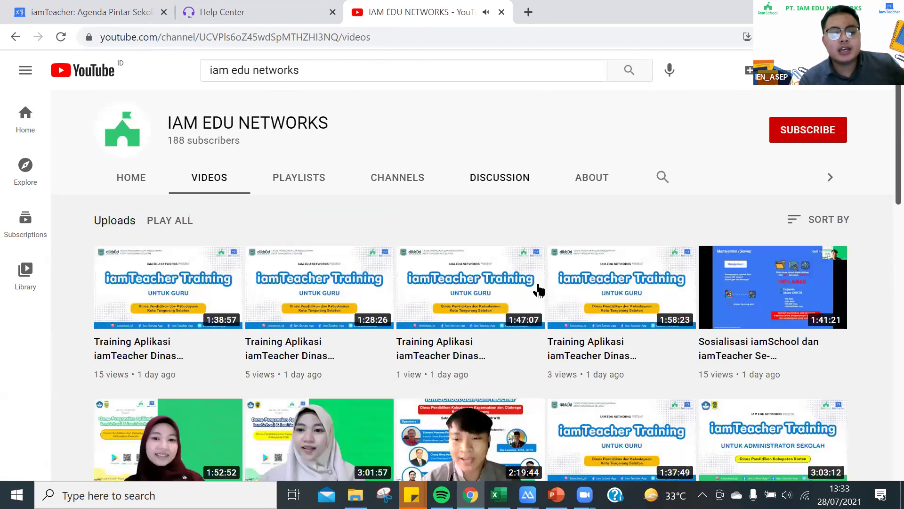
{"action": "scroll", "coordinate": [476, 320], "scroll_direction": "down", "scroll_amount": 7}
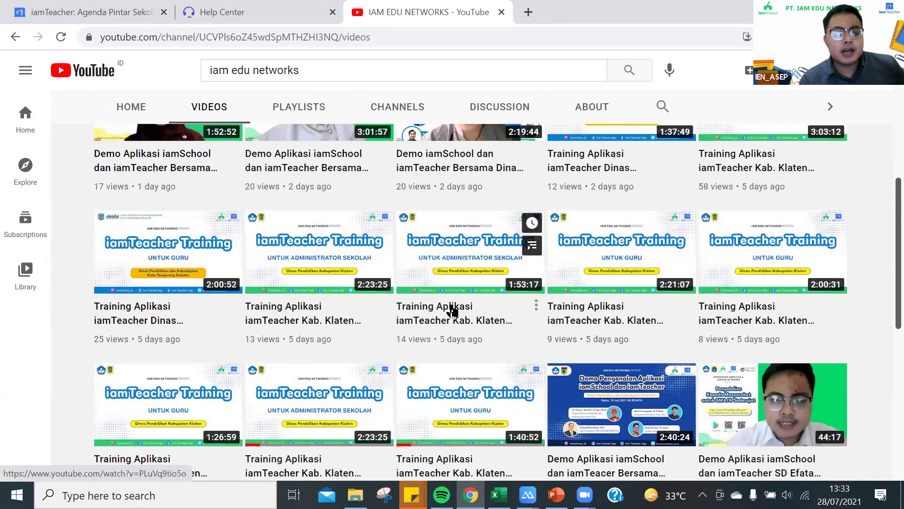
{"action": "scroll", "coordinate": [453, 305], "scroll_direction": "down", "scroll_amount": 1}
{"action": "scroll", "coordinate": [455, 300], "scroll_direction": "down", "scroll_amount": 8}
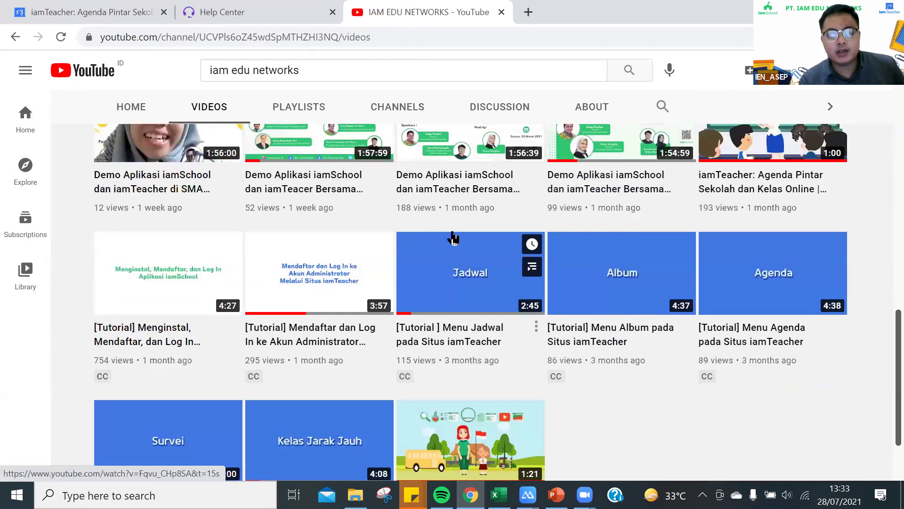
{"action": "scroll", "coordinate": [460, 222], "scroll_direction": "down", "scroll_amount": 2}
Scroll back up the uploads, then close the YouTube and Help Center tabs.
{"action": "scroll", "coordinate": [299, 289], "scroll_direction": "up", "scroll_amount": 1}
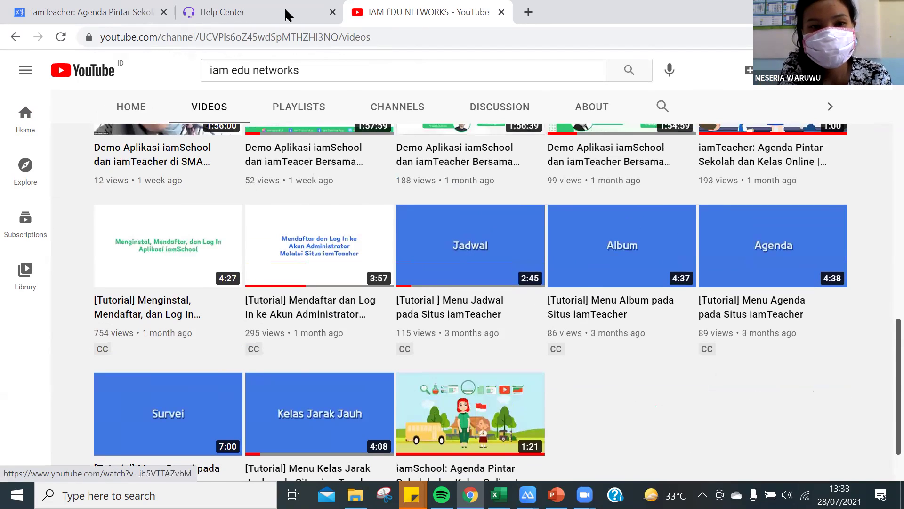
{"action": "scroll", "coordinate": [335, 15], "scroll_direction": "up", "scroll_amount": 4}
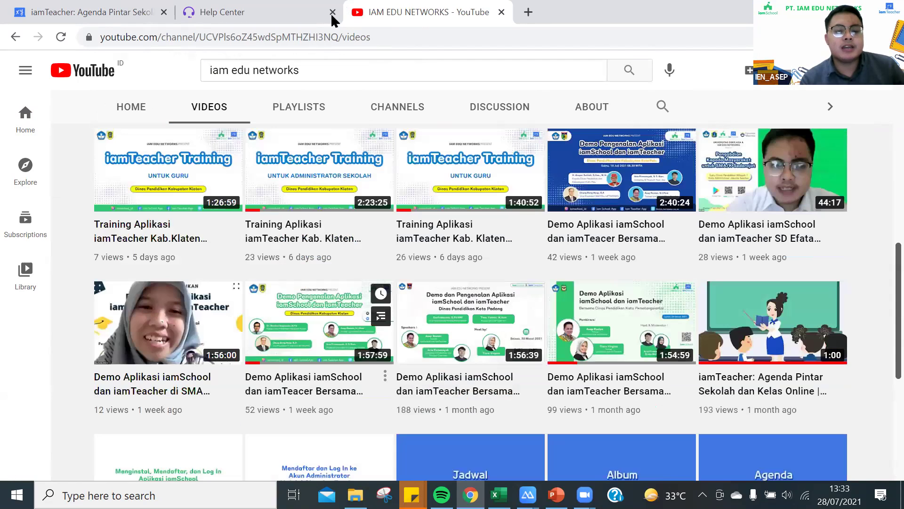
{"action": "scroll", "coordinate": [461, 149], "scroll_direction": "up", "scroll_amount": 2}
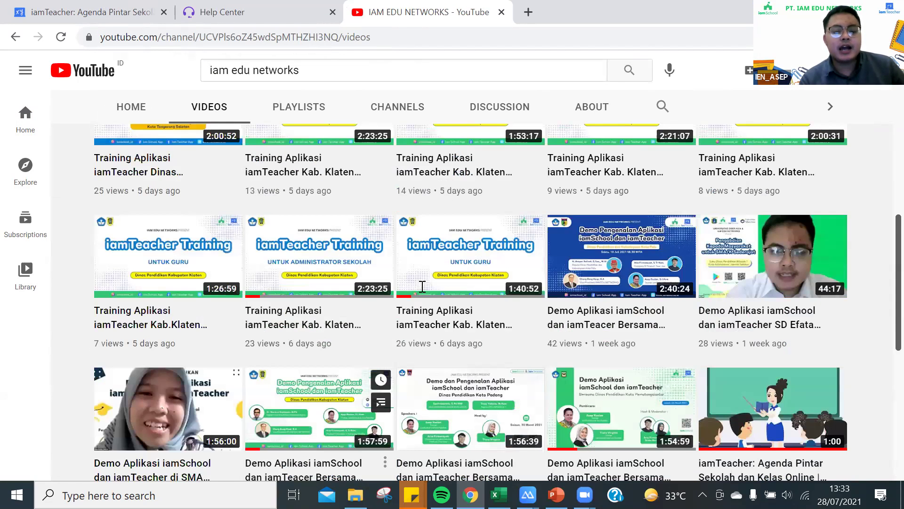
{"action": "scroll", "coordinate": [384, 393], "scroll_direction": "up", "scroll_amount": 2}
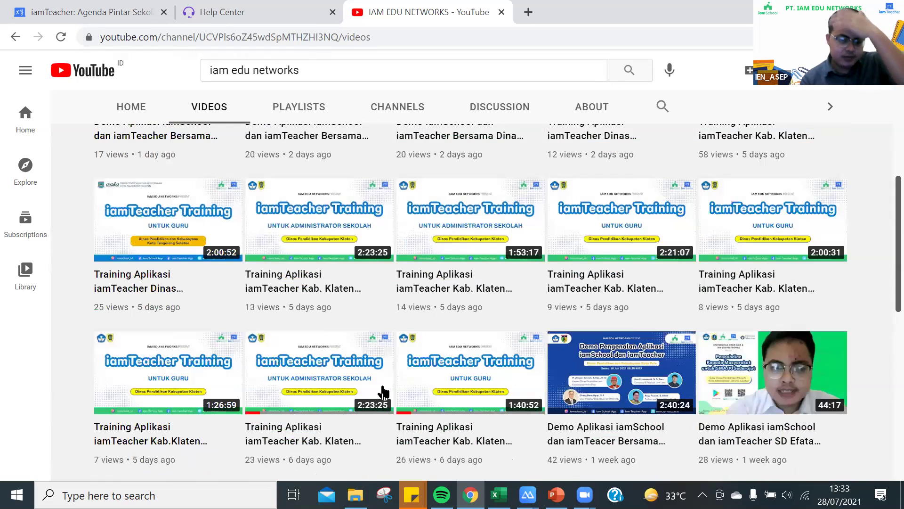
{"action": "key", "text": "ctrl+w"}
{"action": "key", "text": "ctrl+w"}
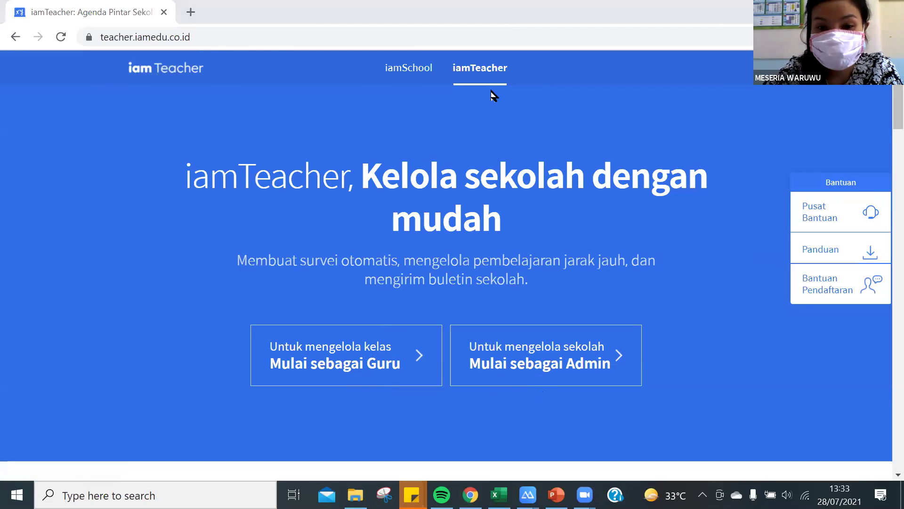
Open the teacher sign-in page and clear the autofilled Email field.
{"action": "left_click", "coordinate": [360, 357]}
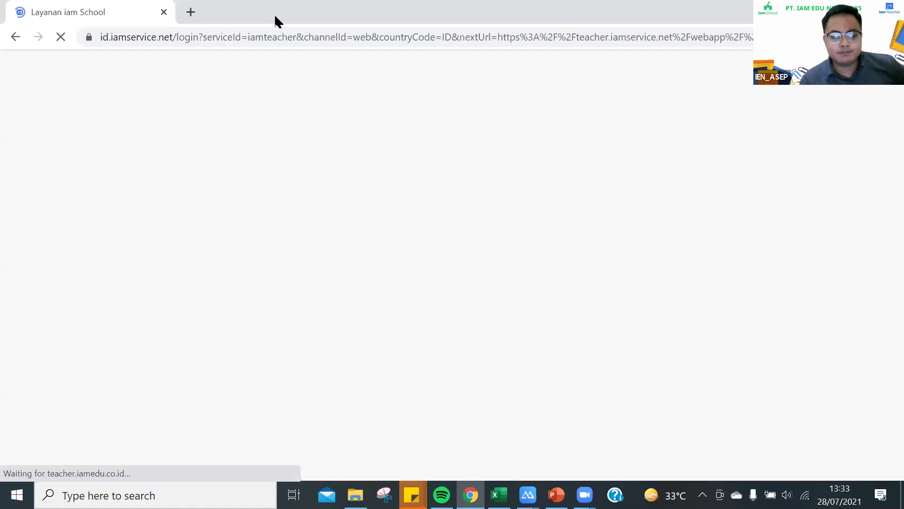
{"action": "left_click_drag", "start_coordinate": [433, 193], "coordinate": [255, 188]}
{"action": "key", "text": "Delete"}
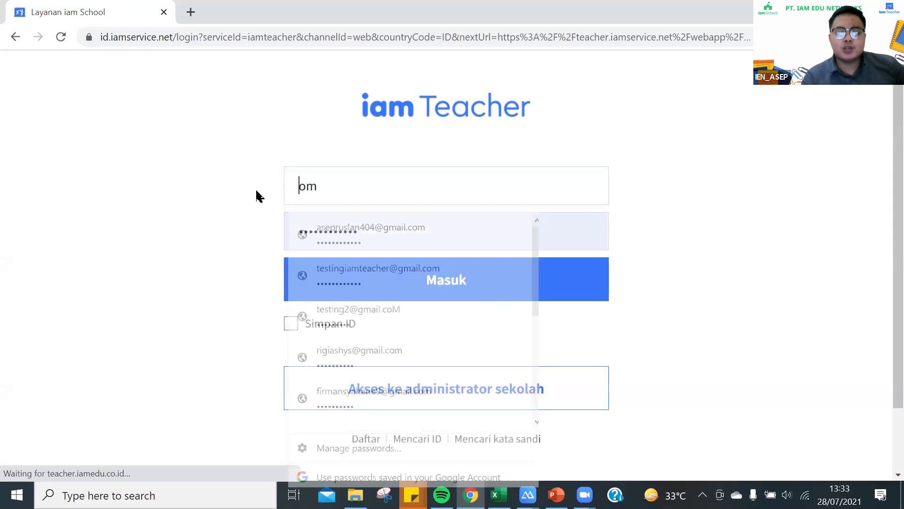
{"action": "key", "text": "Delete"}
{"action": "key", "text": "Delete"}
Delete the autofilled password and dismiss the saved-password suggestions.
{"action": "left_click", "coordinate": [398, 199]}
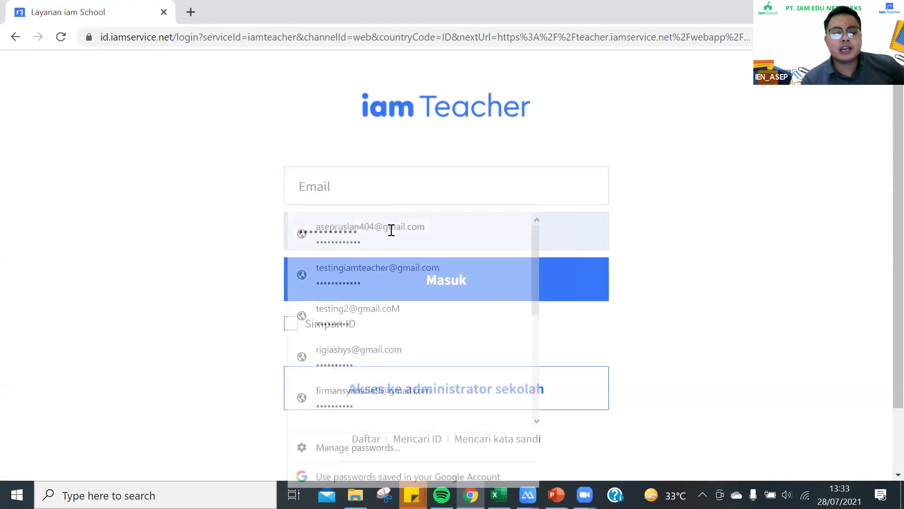
{"action": "key", "text": "Tab"}
{"action": "key", "text": "Delete"}
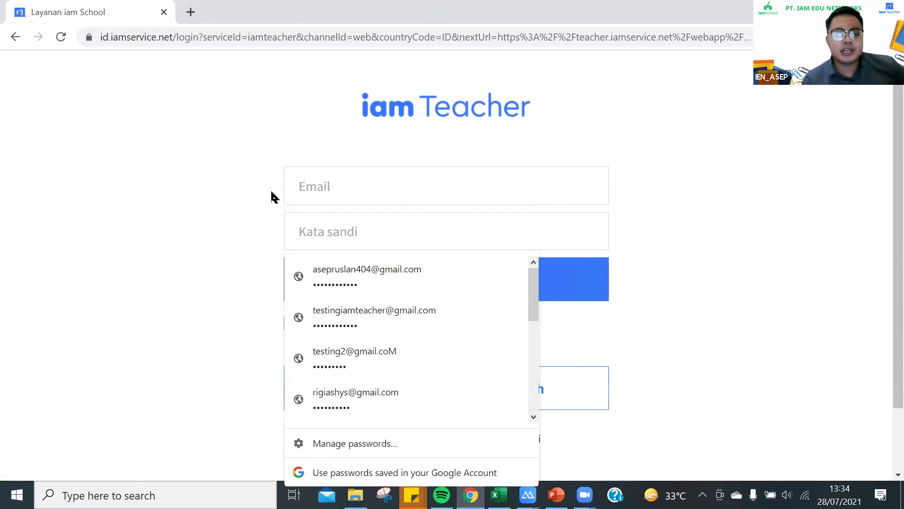
{"action": "left_click", "coordinate": [272, 192]}
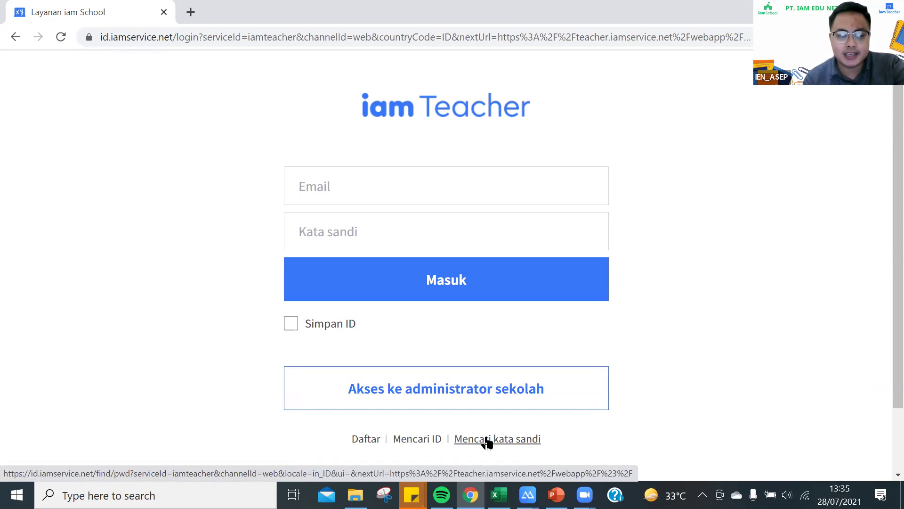
Scroll the login page and open the Menjadi guru teacher registration form.
{"action": "scroll", "coordinate": [489, 443], "scroll_direction": "down", "scroll_amount": 2}
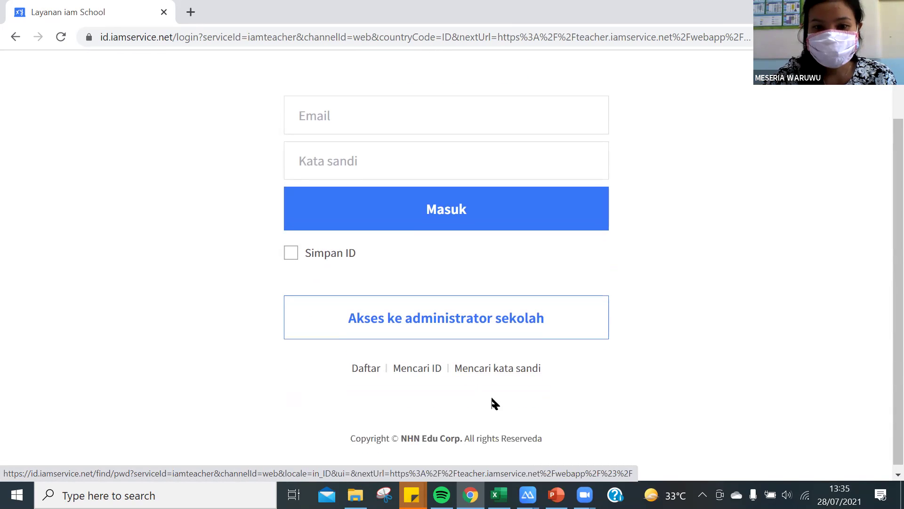
{"action": "scroll", "coordinate": [490, 375], "scroll_direction": "up", "scroll_amount": 2}
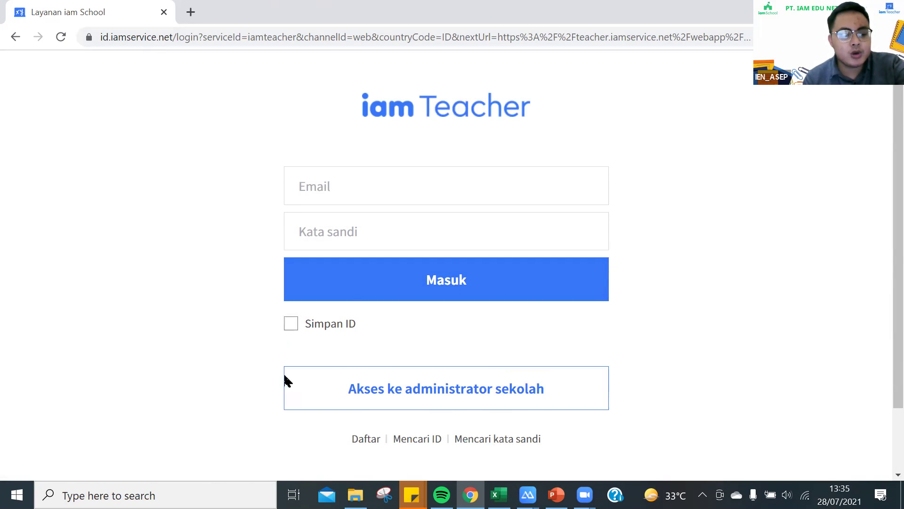
{"action": "scroll", "coordinate": [360, 414], "scroll_direction": "down", "scroll_amount": 2}
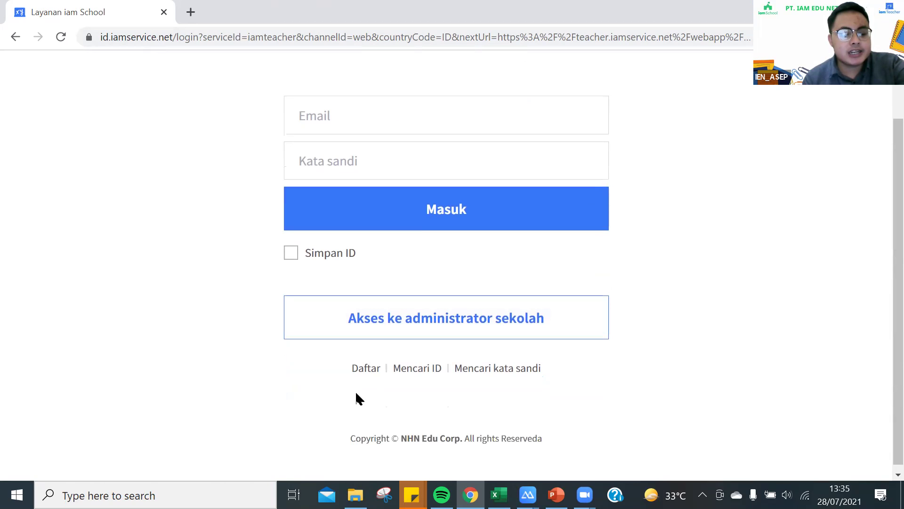
{"action": "left_click", "coordinate": [366, 372]}
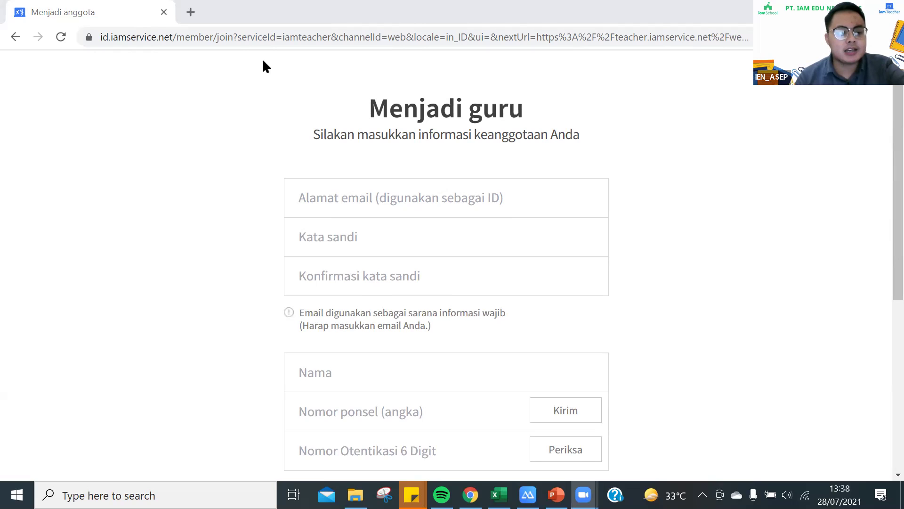
In a new tab, open the iamTeacher site and start as a school administrator.
{"action": "left_click", "coordinate": [189, 13]}
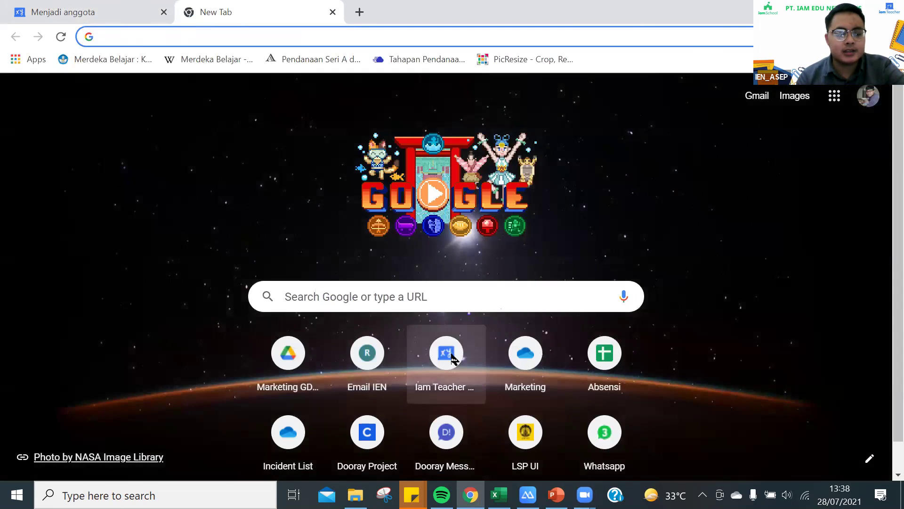
{"action": "left_click", "coordinate": [452, 356]}
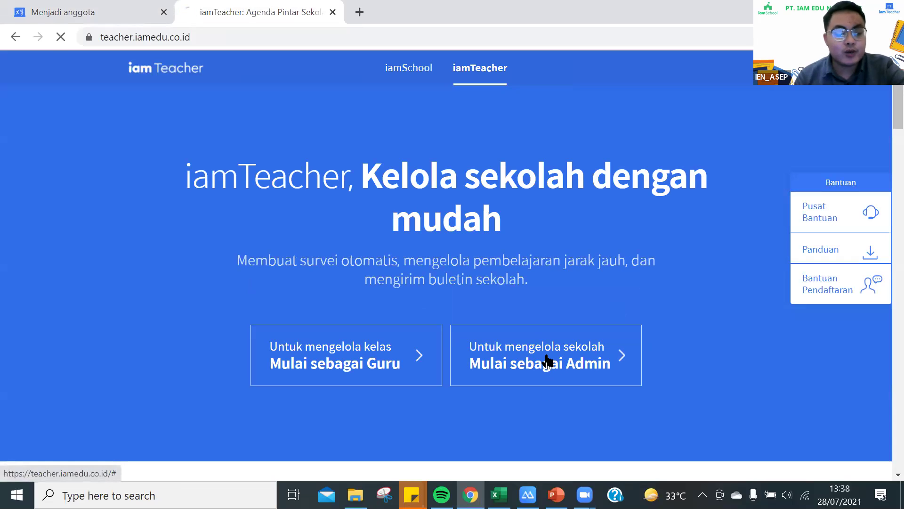
{"action": "left_click", "coordinate": [546, 360]}
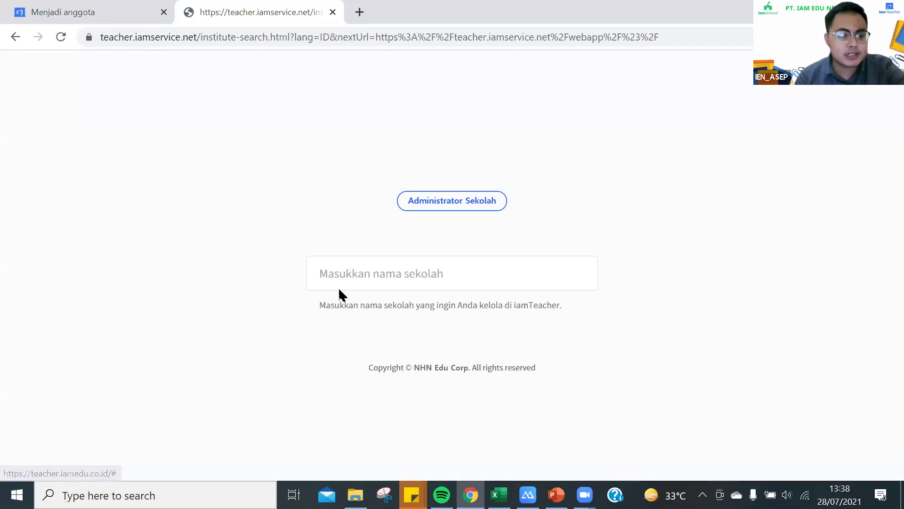
Search 'biji gandum 3' and select TK BIJI GANDUM 3 as the school.
{"action": "left_click", "coordinate": [343, 278]}
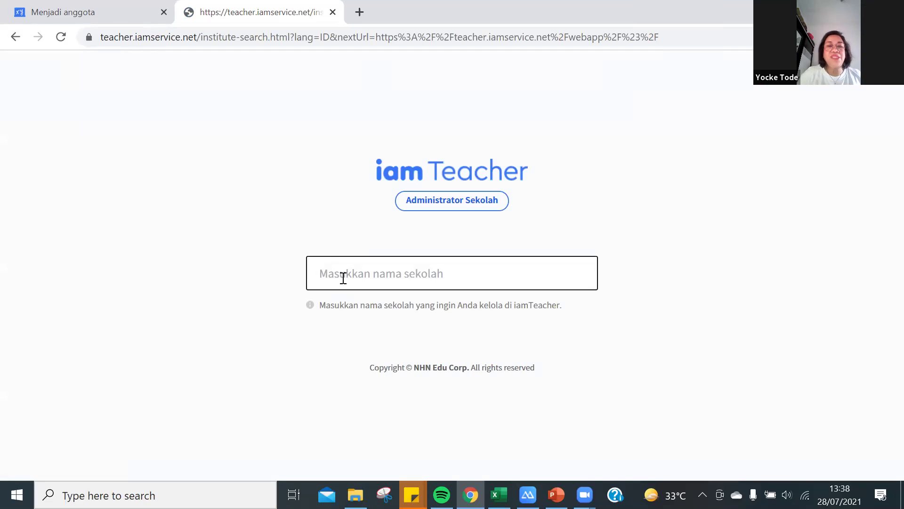
{"action": "type", "text": "biji gandum 3"}
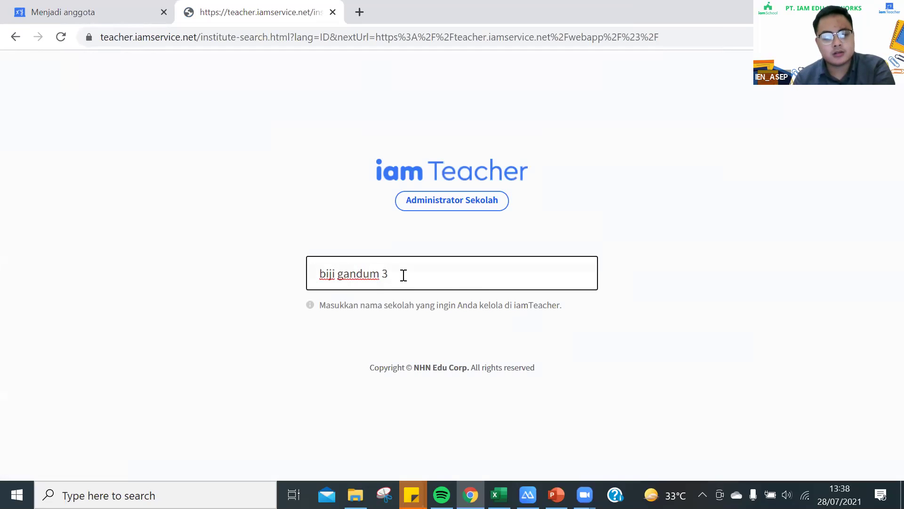
{"action": "key", "text": "ctrl+shift+Left"}
{"action": "key", "text": "ctrl+shift+Left"}
{"action": "key", "text": "ctrl+shift+Left"}
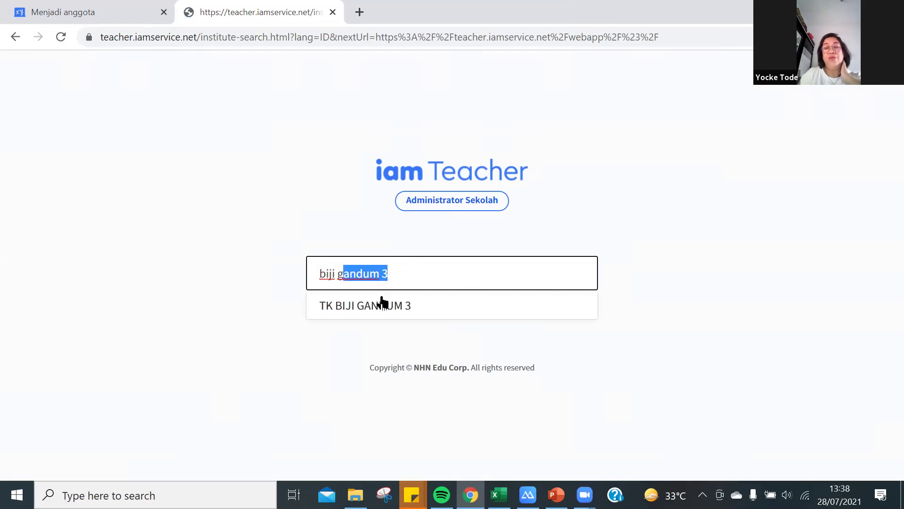
{"action": "key", "text": "Down"}
{"action": "key", "text": "Return"}
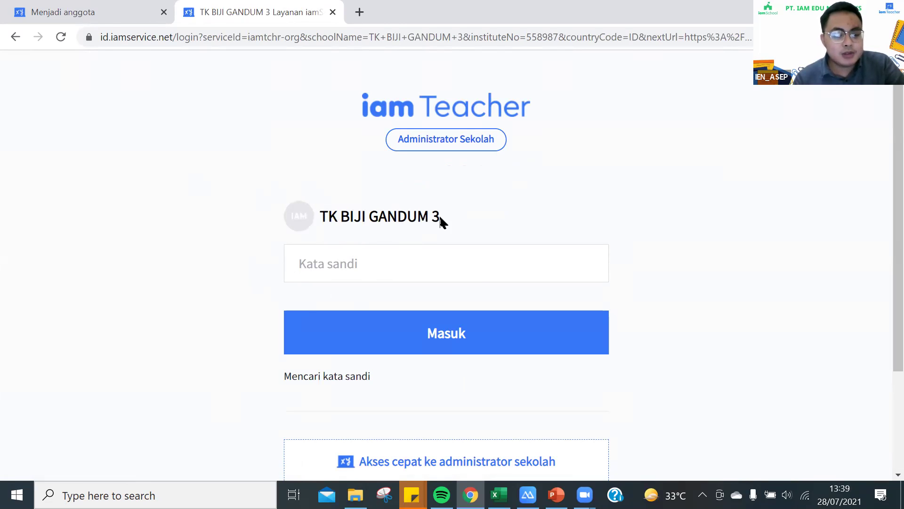
Open the school administrator's forgotten-password recovery page from the login form.
{"action": "left_click", "coordinate": [302, 265]}
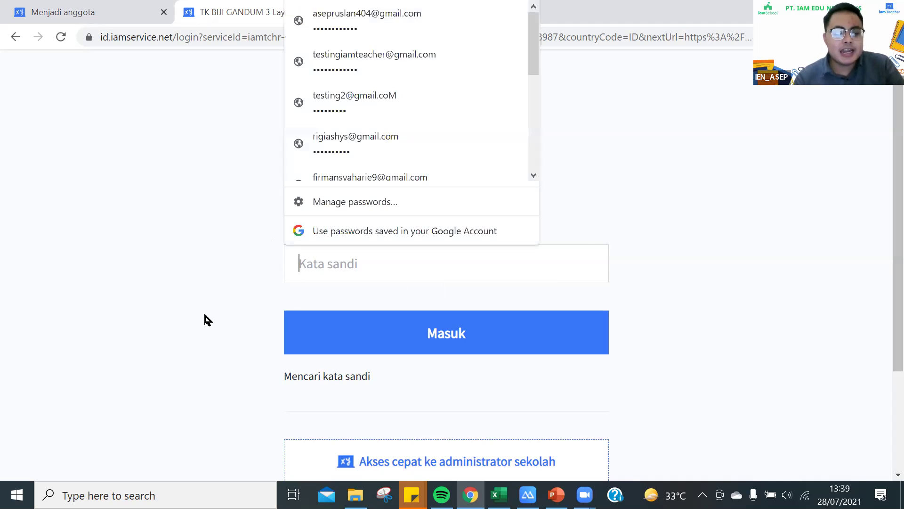
{"action": "left_click", "coordinate": [310, 377]}
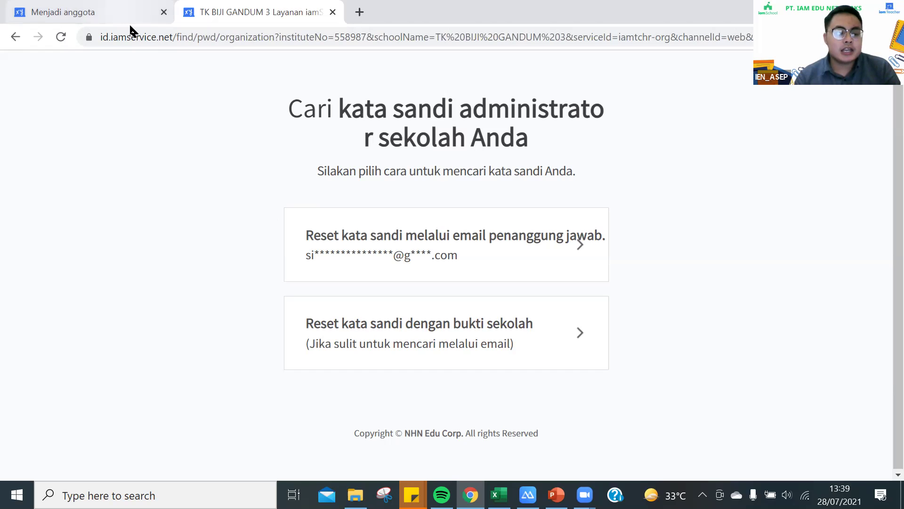
Close the school administrator tab and head back toward the teacher login page.
{"action": "left_click", "coordinate": [333, 13]}
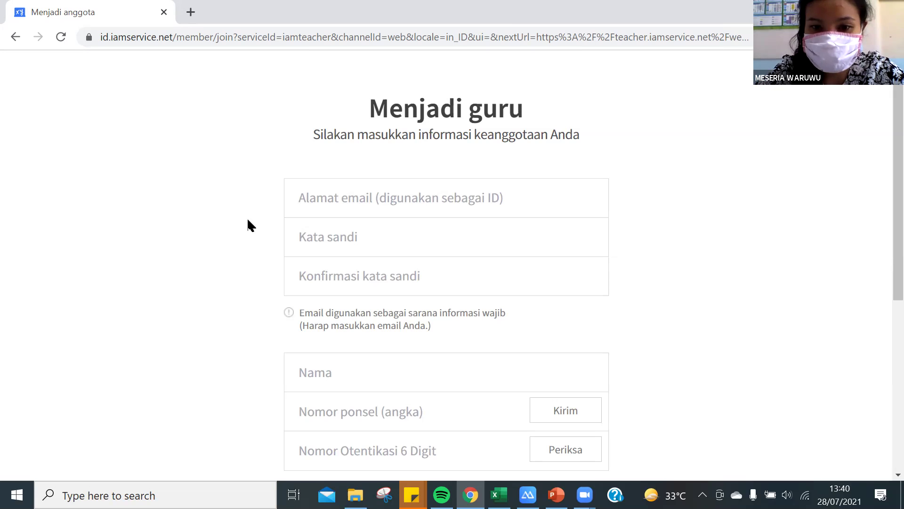
{"action": "left_click", "coordinate": [15, 37]}
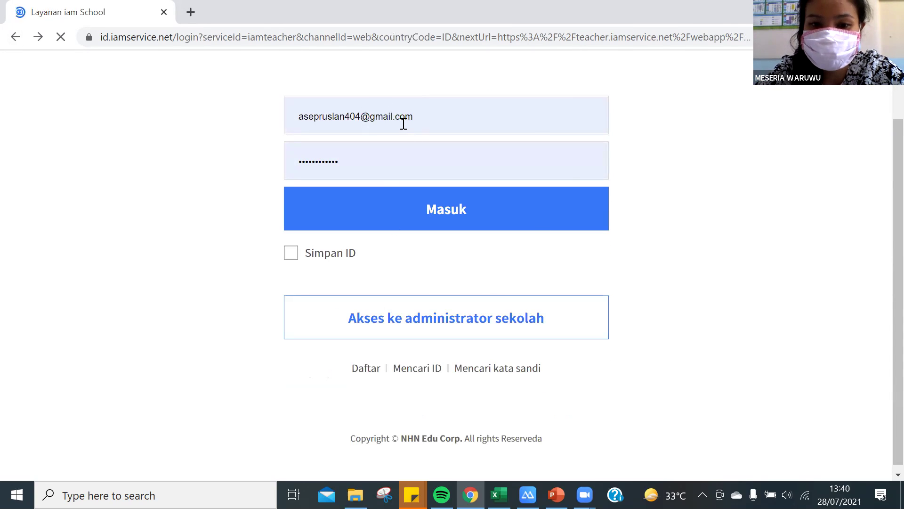
Delete the autofilled email address and password from the teacher login fields.
{"action": "left_click_drag", "start_coordinate": [424, 119], "coordinate": [307, 120]}
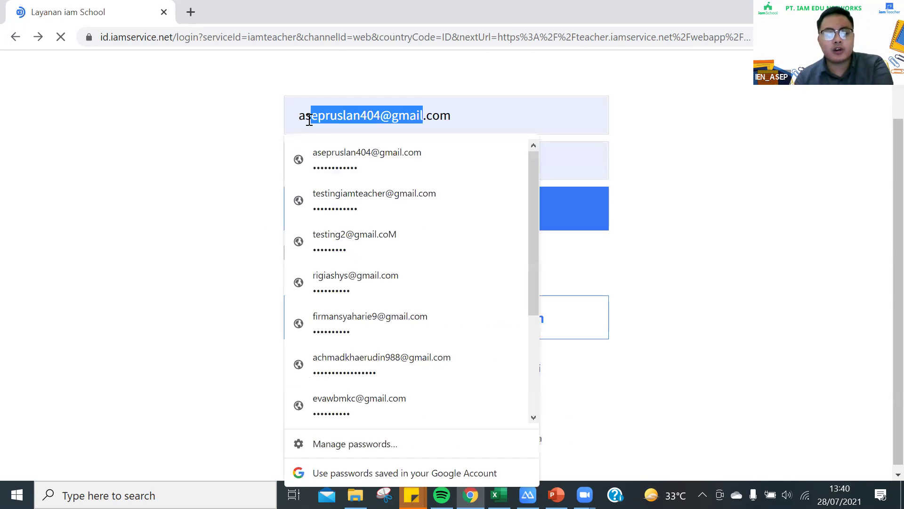
{"action": "key", "text": "BackSpace"}
{"action": "key", "text": "BackSpace"}
{"action": "key", "text": "BackSpace"}
{"action": "key", "text": "BackSpace"}
{"action": "key", "text": "BackSpace"}
{"action": "key", "text": "BackSpace"}
{"action": "key", "text": "BackSpace"}
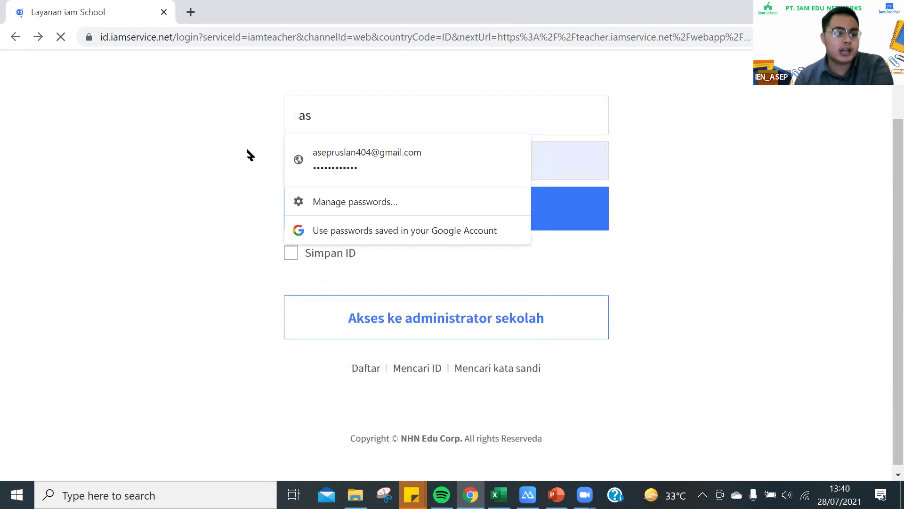
{"action": "left_click", "coordinate": [299, 158]}
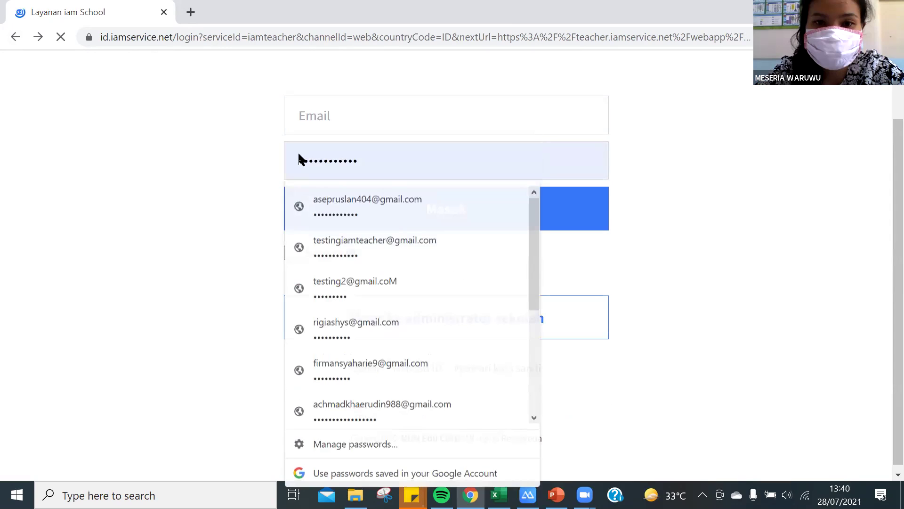
{"action": "key", "text": "BackSpace"}
{"action": "key", "text": "BackSpace"}
{"action": "key", "text": "BackSpace"}
{"action": "key", "text": "BackSpace"}
{"action": "key", "text": "BackSpace"}
{"action": "key", "text": "BackSpace"}
{"action": "key", "text": "BackSpace"}
{"action": "key", "text": "BackSpace"}
{"action": "key", "text": "BackSpace"}
{"action": "key", "text": "BackSpace"}
{"action": "key", "text": "BackSpace"}
{"action": "key", "text": "BackSpace"}
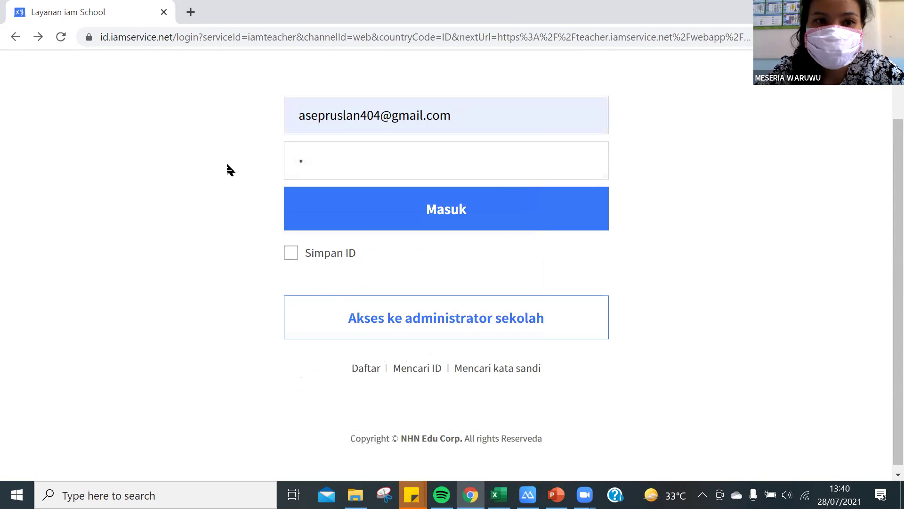
{"action": "scroll", "coordinate": [477, 183], "scroll_direction": "up", "scroll_amount": 1}
{"action": "scroll", "coordinate": [335, 178], "scroll_direction": "up", "scroll_amount": 1}
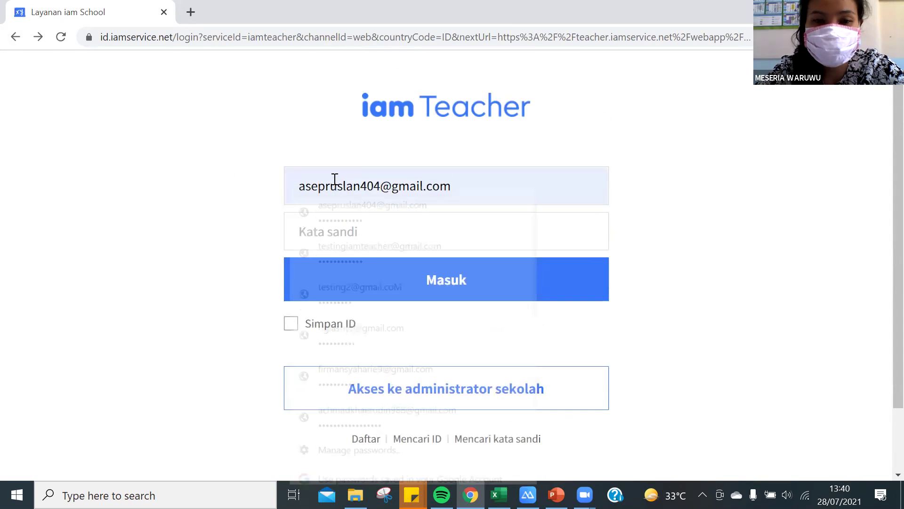
{"action": "left_click", "coordinate": [339, 186]}
{"action": "key", "text": "shift+End"}
{"action": "key", "text": "BackSpace"}
{"action": "key", "text": "BackSpace"}
{"action": "key", "text": "BackSpace"}
{"action": "key", "text": "BackSpace"}
{"action": "key", "text": "BackSpace"}
{"action": "key", "text": "BackSpace"}
{"action": "key", "text": "BackSpace"}
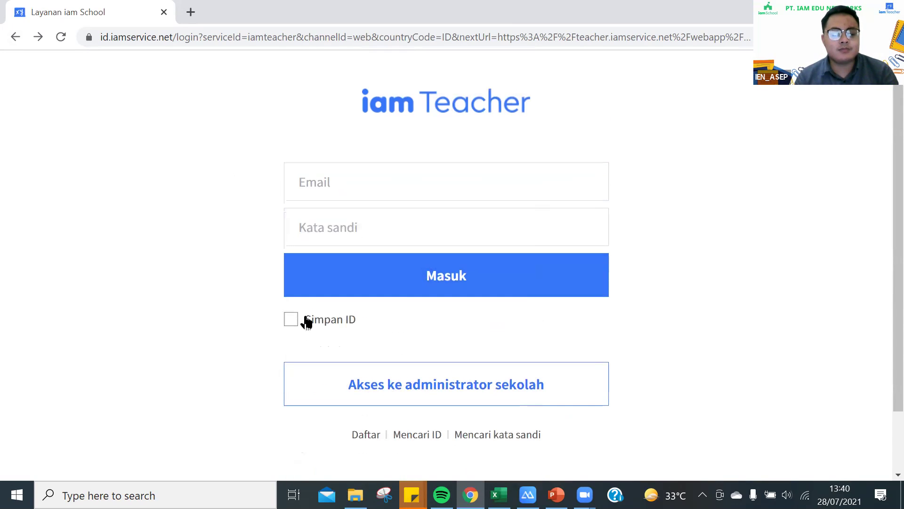
{"action": "scroll", "coordinate": [307, 320], "scroll_direction": "down", "scroll_amount": 1}
{"action": "scroll", "coordinate": [313, 311], "scroll_direction": "down", "scroll_amount": 1}
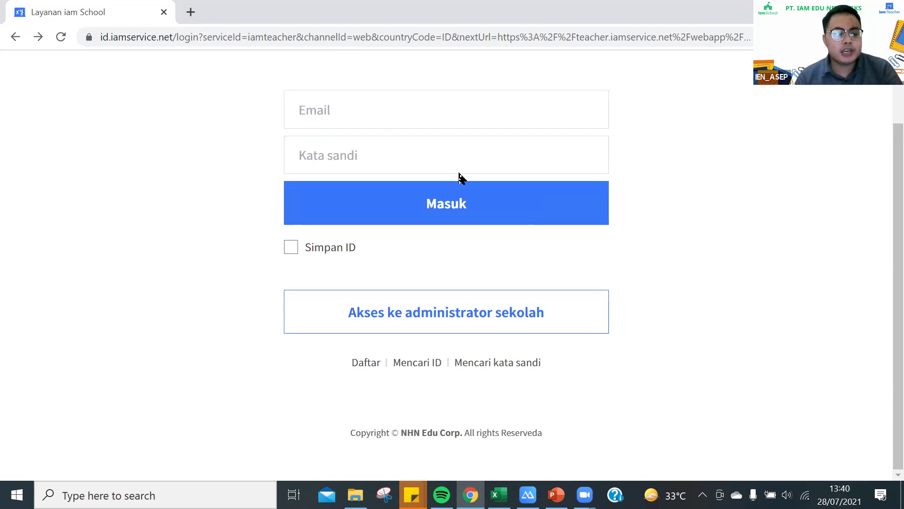
{"action": "scroll", "coordinate": [376, 279], "scroll_direction": "up", "scroll_amount": 1}
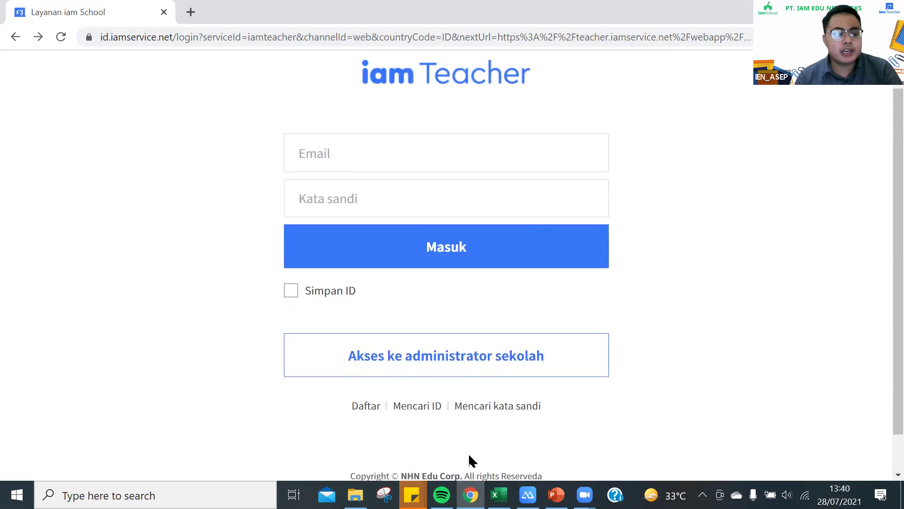
Return to the landing page, choose 'Mulai sebagai Guru', and open the Daftar registration form.
{"action": "left_click", "coordinate": [16, 37]}
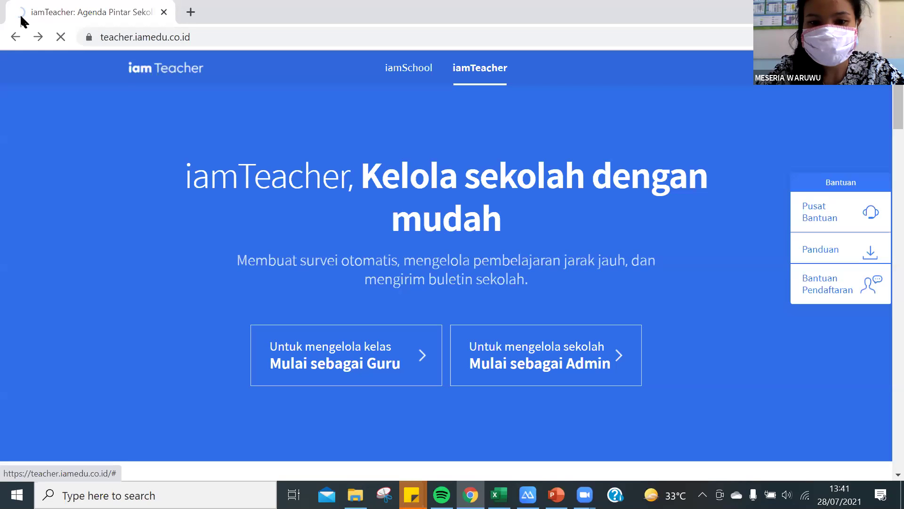
{"action": "left_click", "coordinate": [360, 340]}
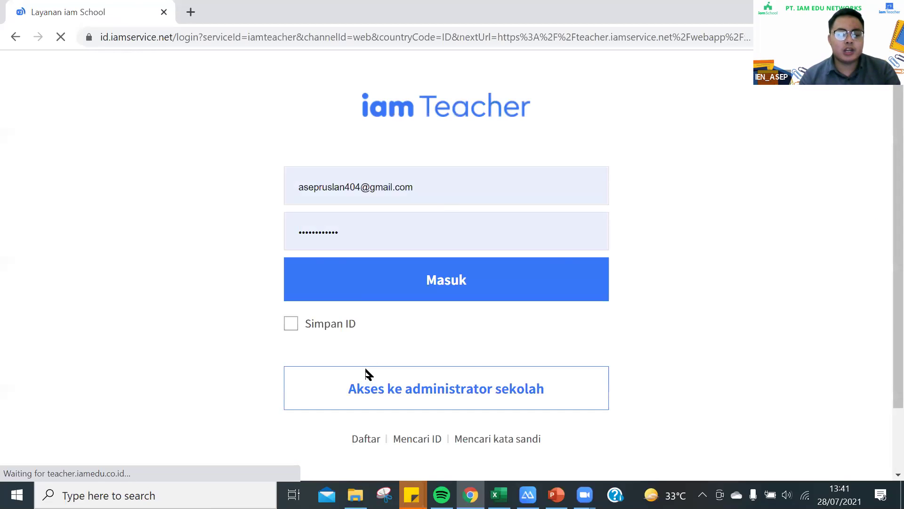
{"action": "left_click", "coordinate": [365, 363]}
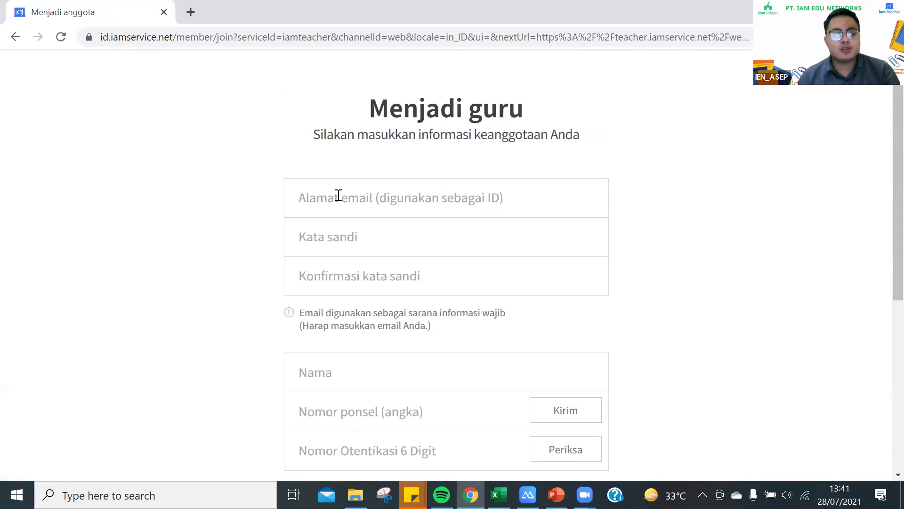
{"action": "left_click", "coordinate": [338, 195]}
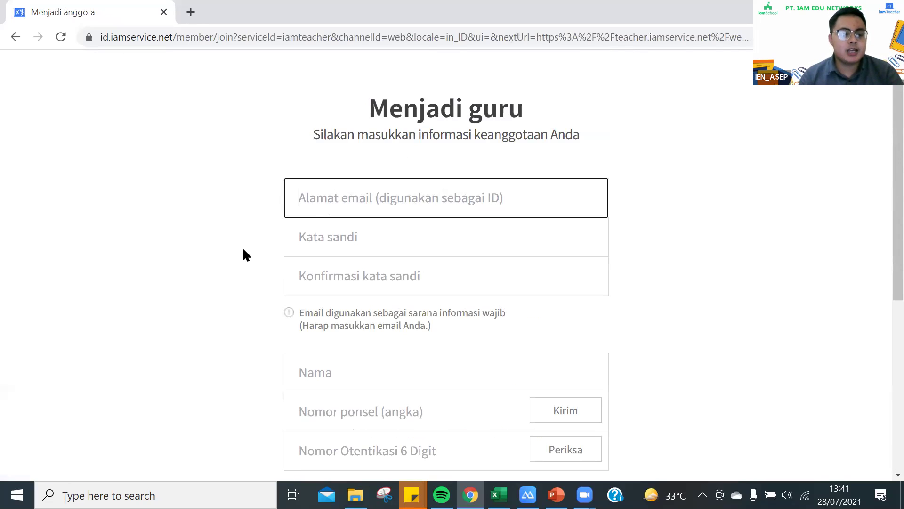
{"action": "left_click", "coordinate": [243, 250]}
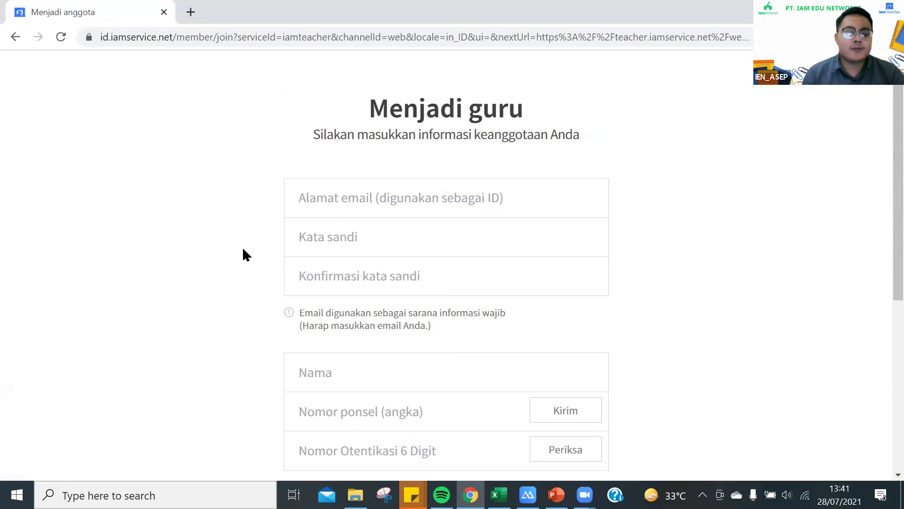
{"action": "left_click", "coordinate": [322, 242]}
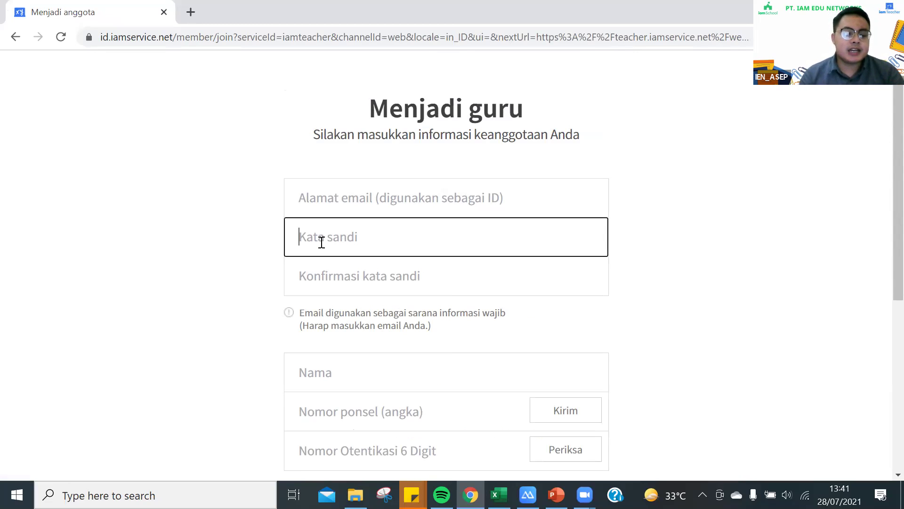
{"action": "left_click", "coordinate": [260, 285]}
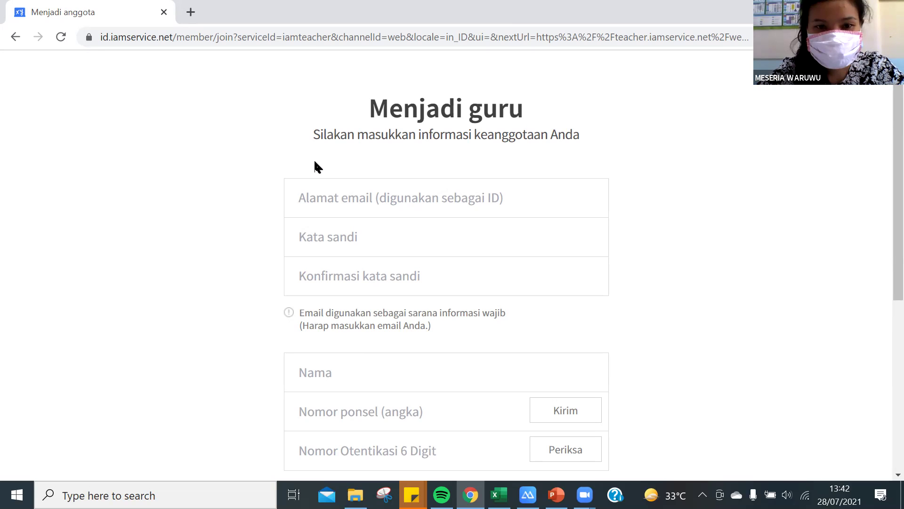
{"action": "scroll", "coordinate": [248, 128], "scroll_direction": "down", "scroll_amount": 1}
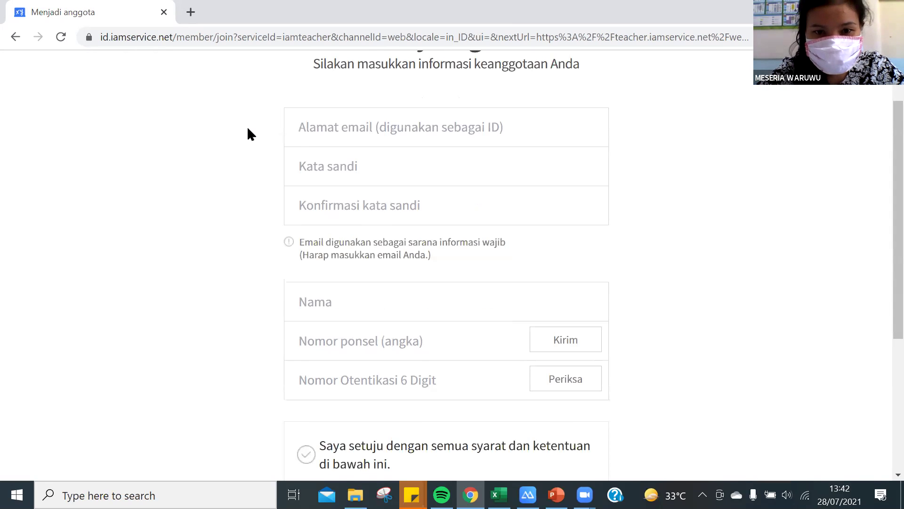
Scroll down the registration form and place the caret in the Nomor ponsel field.
{"action": "scroll", "coordinate": [248, 128], "scroll_direction": "down", "scroll_amount": 2}
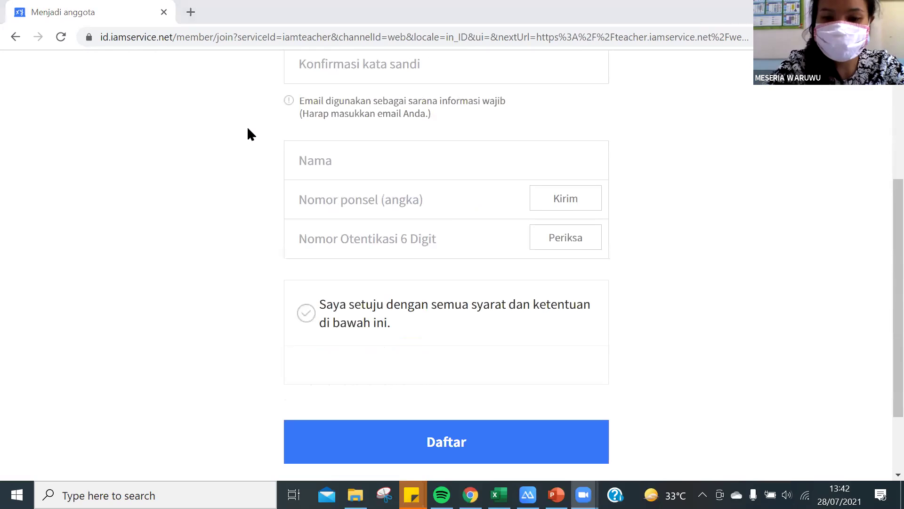
{"action": "left_click", "coordinate": [332, 199]}
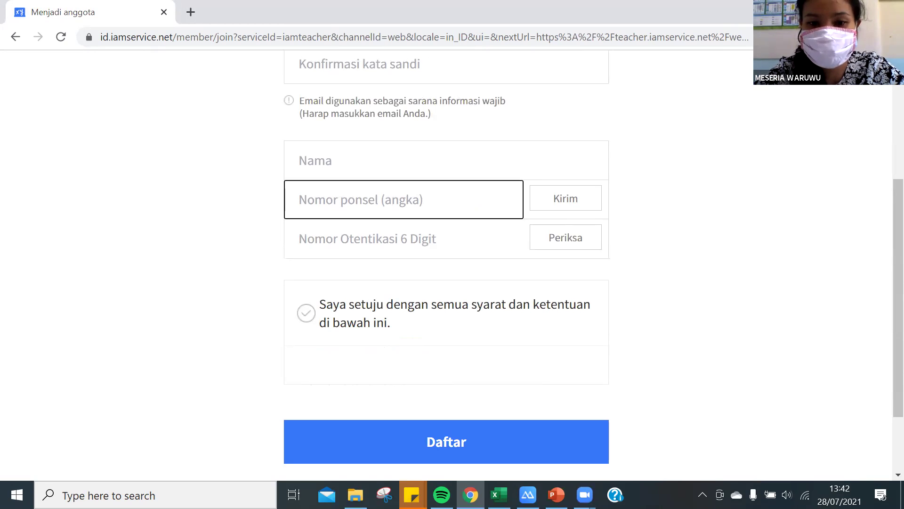
{"action": "left_click", "coordinate": [563, 198]}
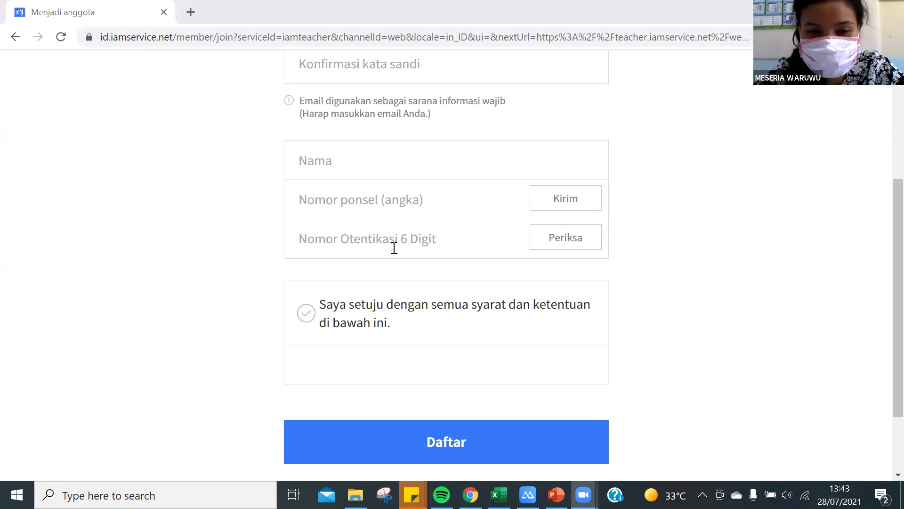
{"action": "left_click", "coordinate": [366, 195]}
{"action": "left_click", "coordinate": [670, 256]}
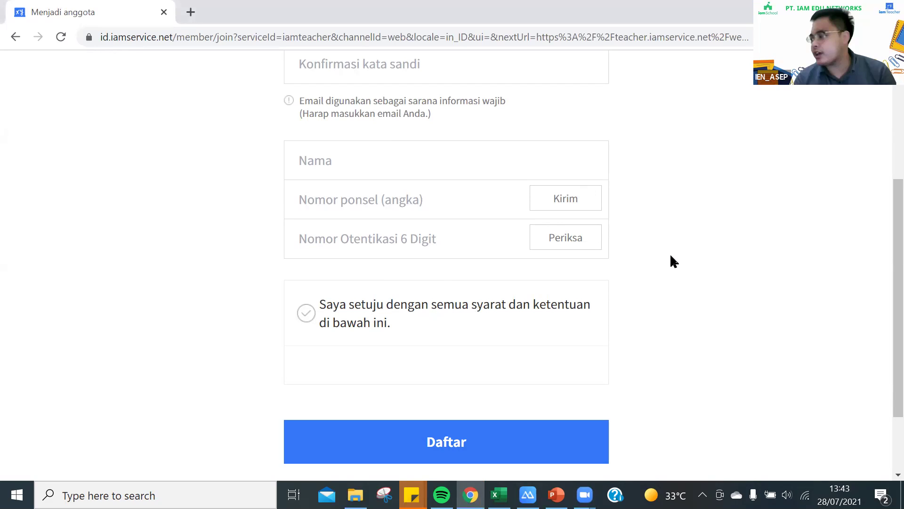
{"action": "left_click", "coordinate": [391, 198]}
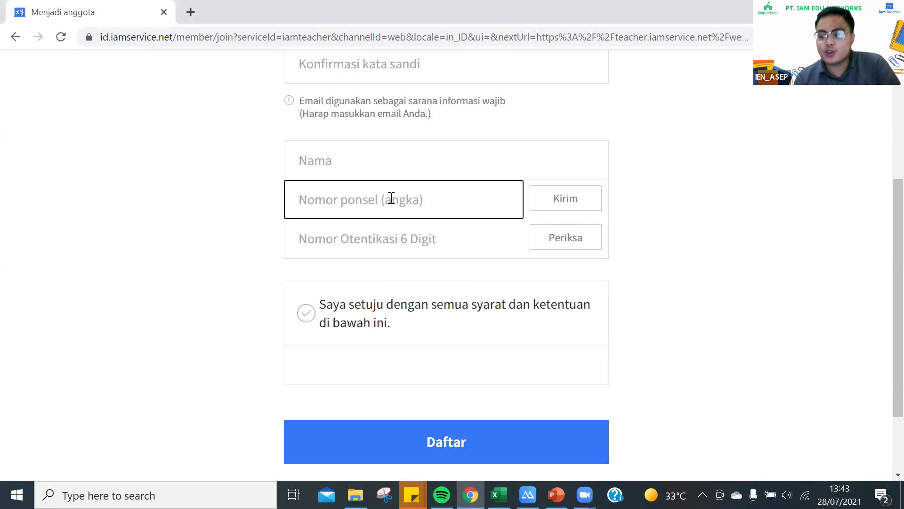
Leave the phone number field and scroll the form back to the Menjadi guru heading.
{"action": "left_click", "coordinate": [675, 276]}
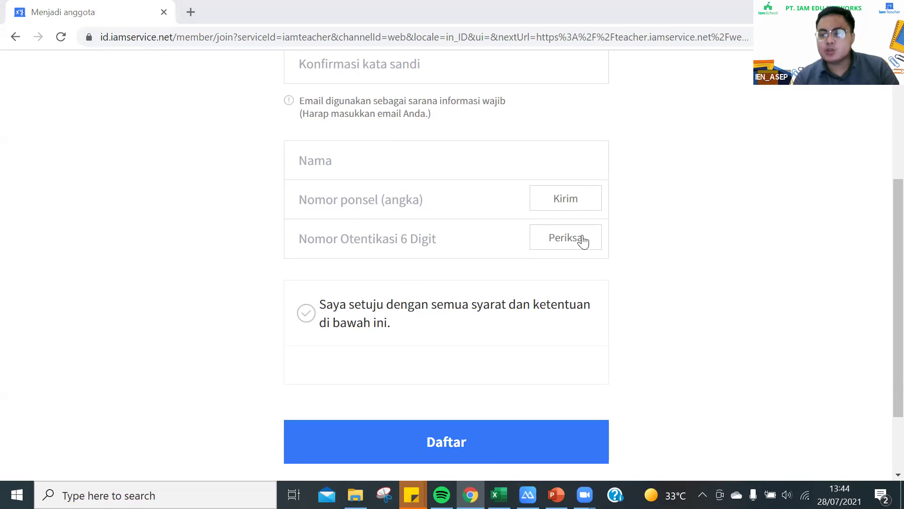
{"action": "scroll", "coordinate": [612, 272], "scroll_direction": "up", "scroll_amount": 5}
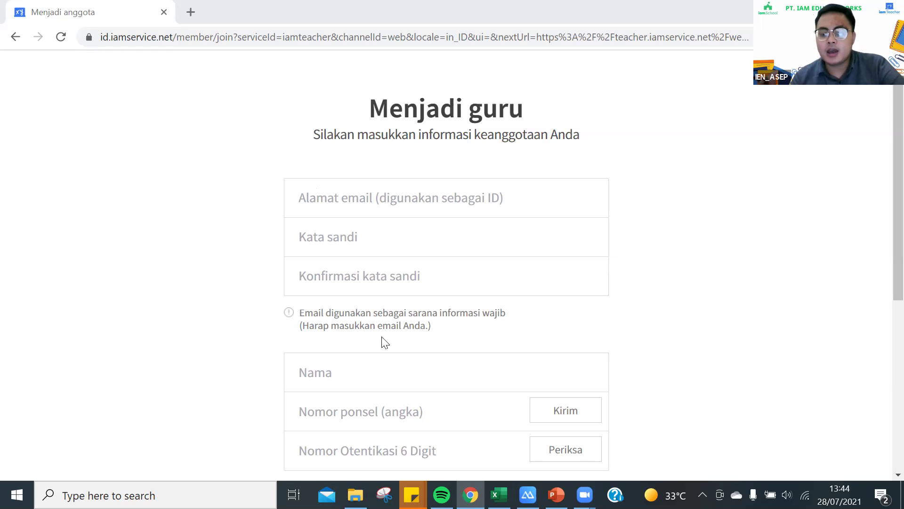
Move between the Nomor ponsel and Nomor Otentikasi 6 Digit fields, leaving both empty.
{"action": "scroll", "coordinate": [398, 289], "scroll_direction": "down", "scroll_amount": 3}
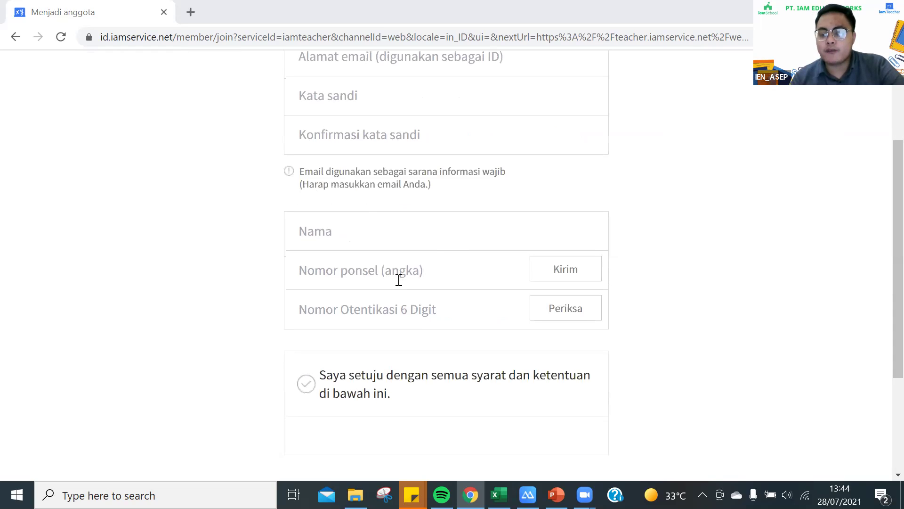
{"action": "left_click", "coordinate": [398, 280]}
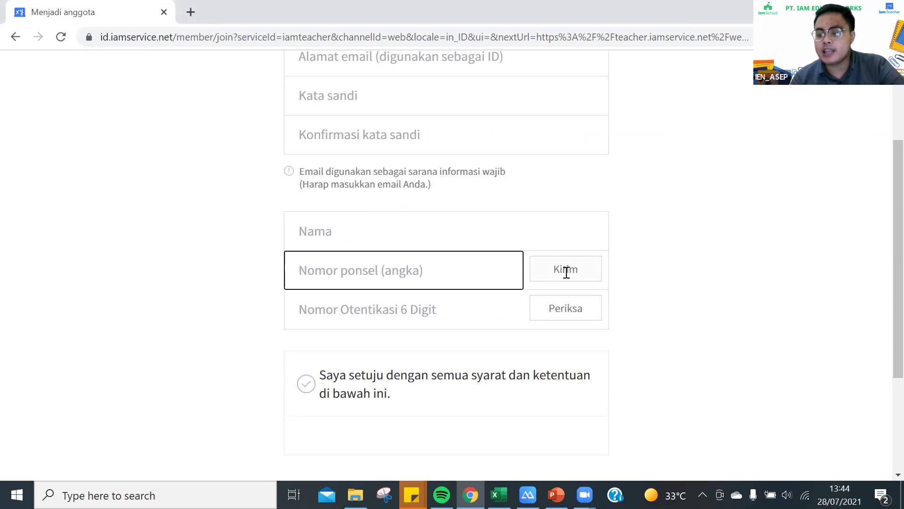
{"action": "key", "text": "Tab"}
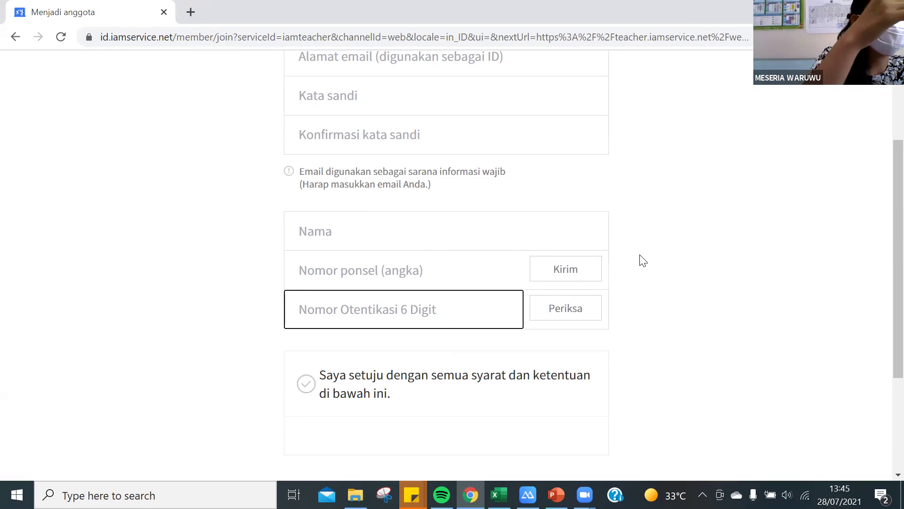
{"action": "left_click", "coordinate": [394, 280]}
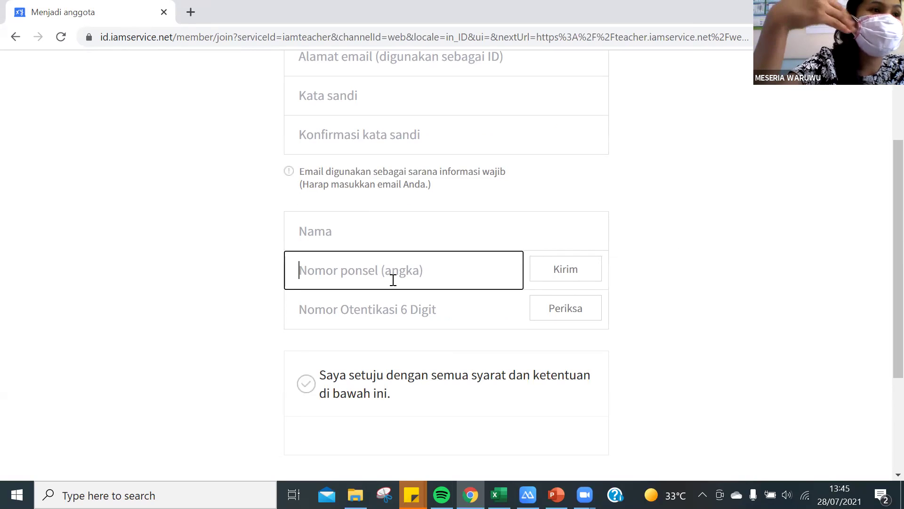
{"action": "left_click", "coordinate": [385, 314]}
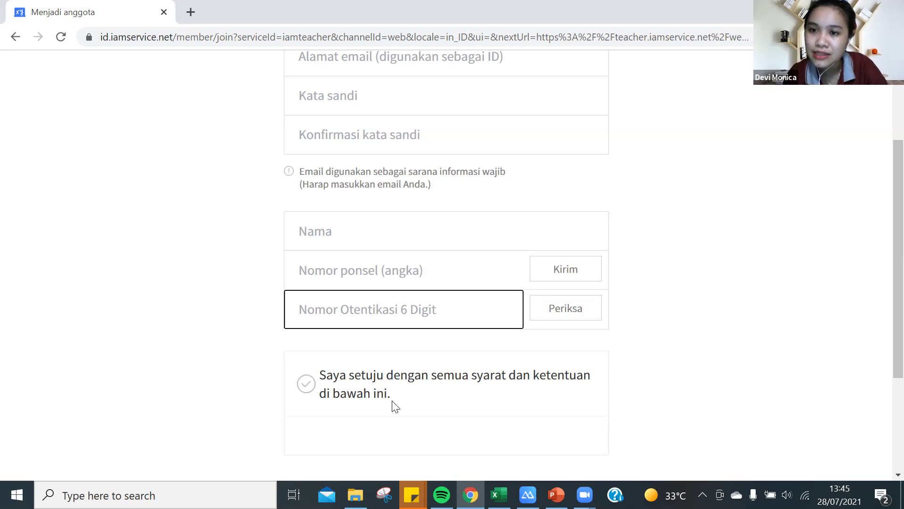
{"action": "scroll", "coordinate": [393, 406], "scroll_direction": "down", "scroll_amount": 3}
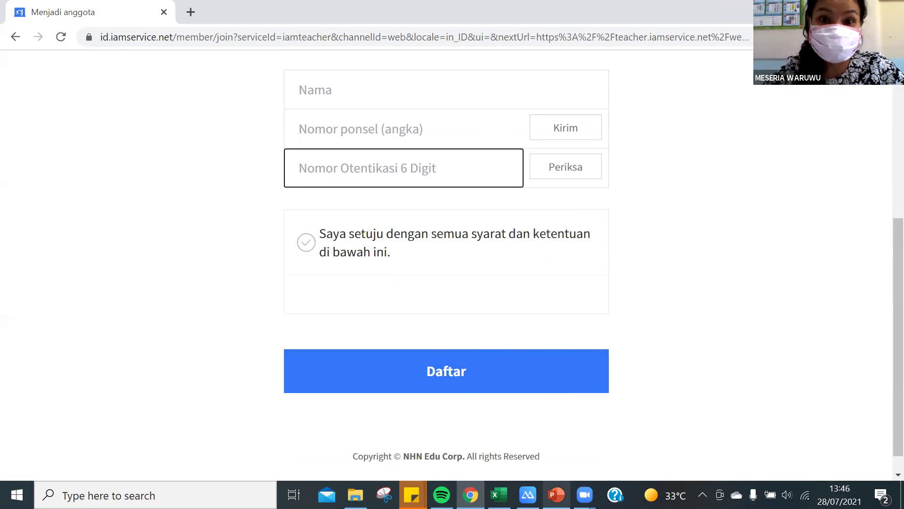
Switch to the PowerPoint deck showing the School-Name Writing Format slide.
{"action": "mouse_move", "coordinate": [557, 494]}
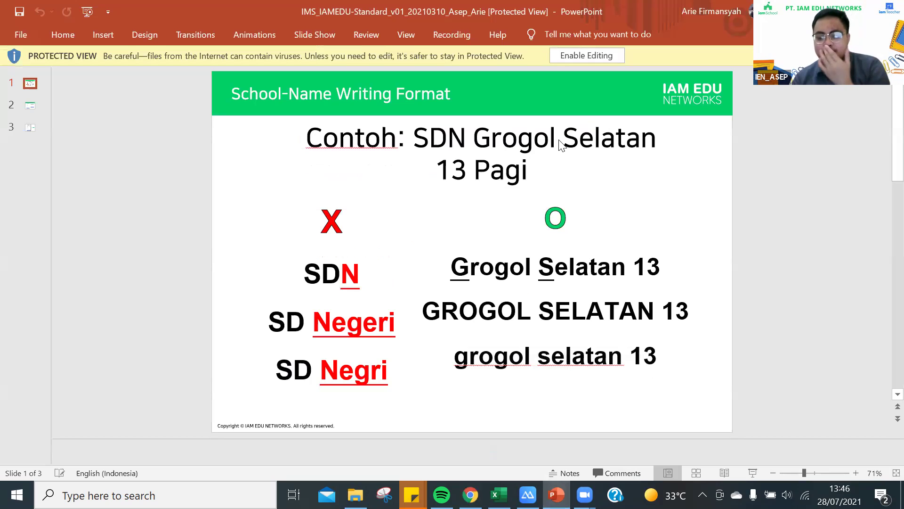
{"action": "scroll", "coordinate": [561, 137], "scroll_direction": "down", "scroll_amount": 1}
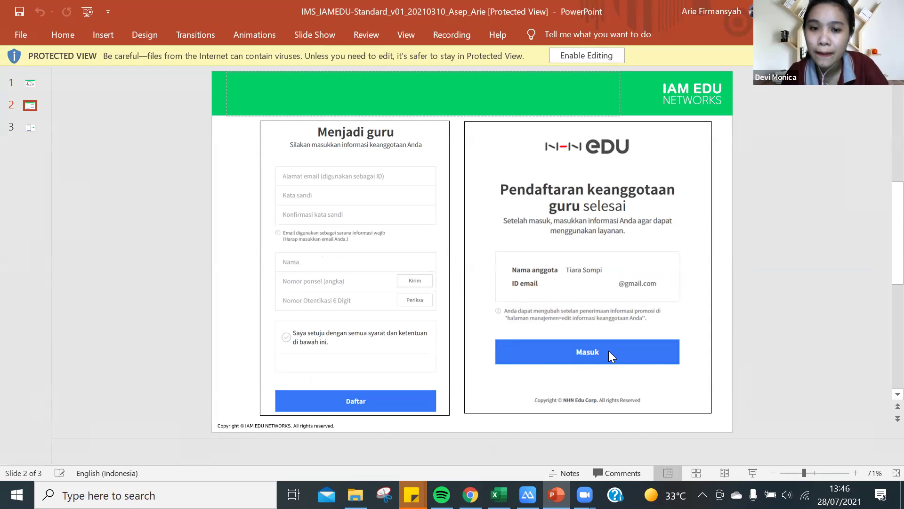
Advance to the Registrasi Informasi Pekerjaan slide, then return to the browser registration page.
{"action": "scroll", "coordinate": [480, 263], "scroll_direction": "down", "scroll_amount": 1}
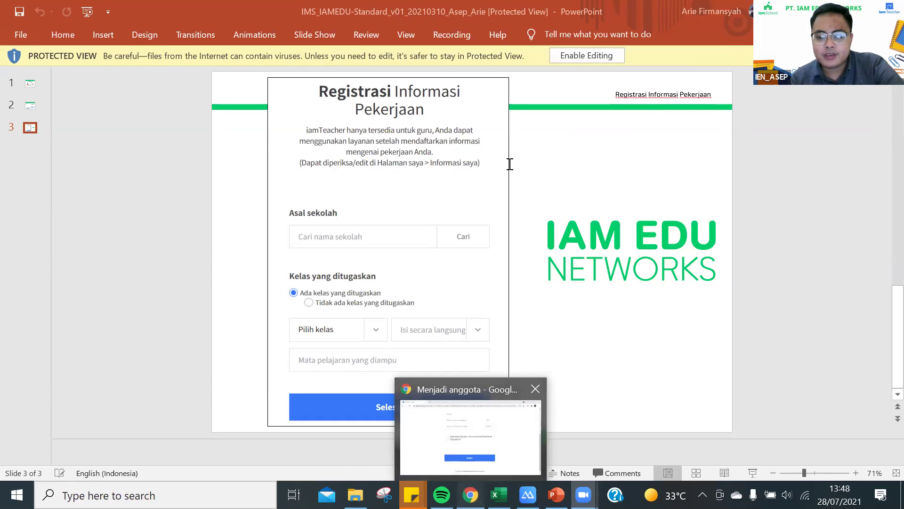
{"action": "key", "text": "alt+Tab"}
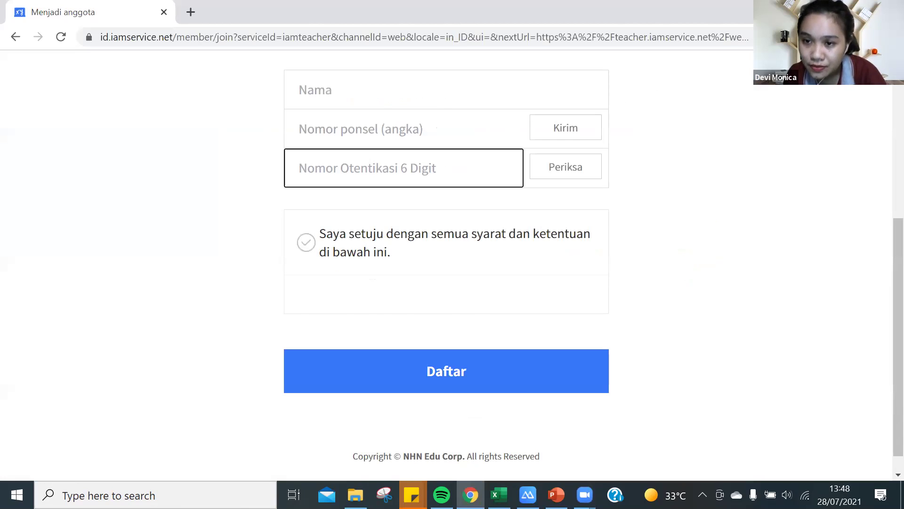
Scroll the Menjadi guru form back to the top and open Chrome's main menu.
{"action": "scroll", "coordinate": [446, 264], "scroll_direction": "up", "scroll_amount": 6}
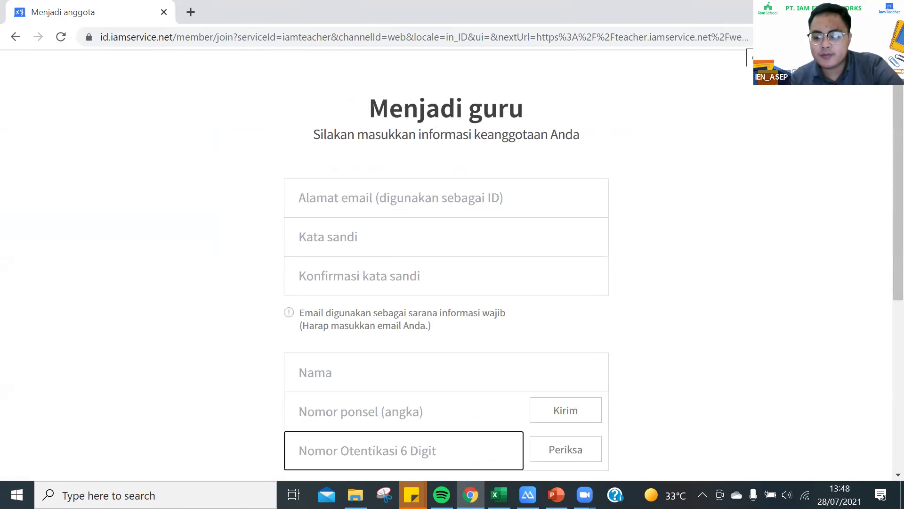
{"action": "left_click", "coordinate": [890, 36]}
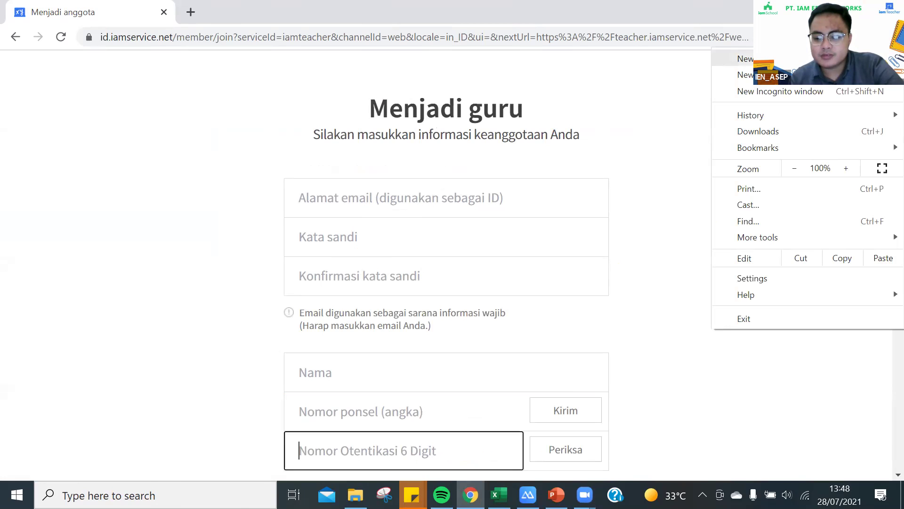
Open Chrome Settings and search for "language" to show the Languages and spell check options.
{"action": "left_click", "coordinate": [760, 279]}
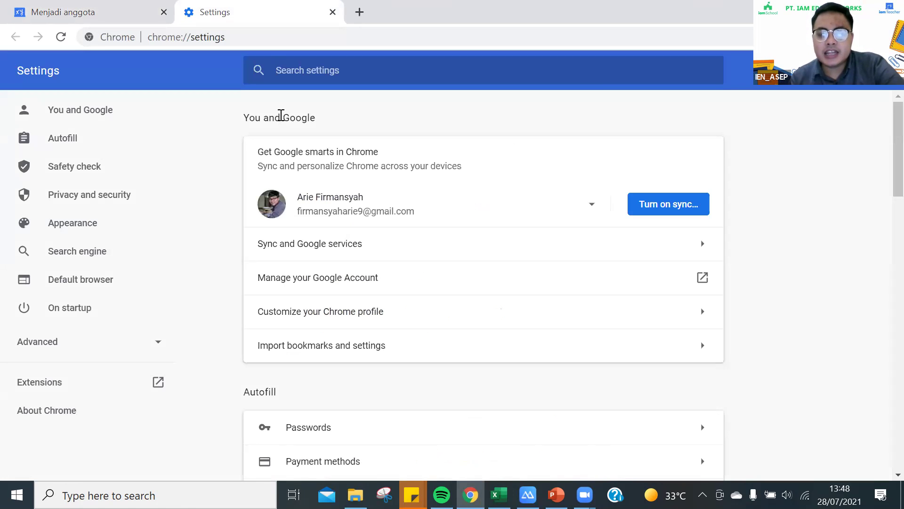
{"action": "left_click", "coordinate": [307, 68]}
{"action": "type", "text": "language"}
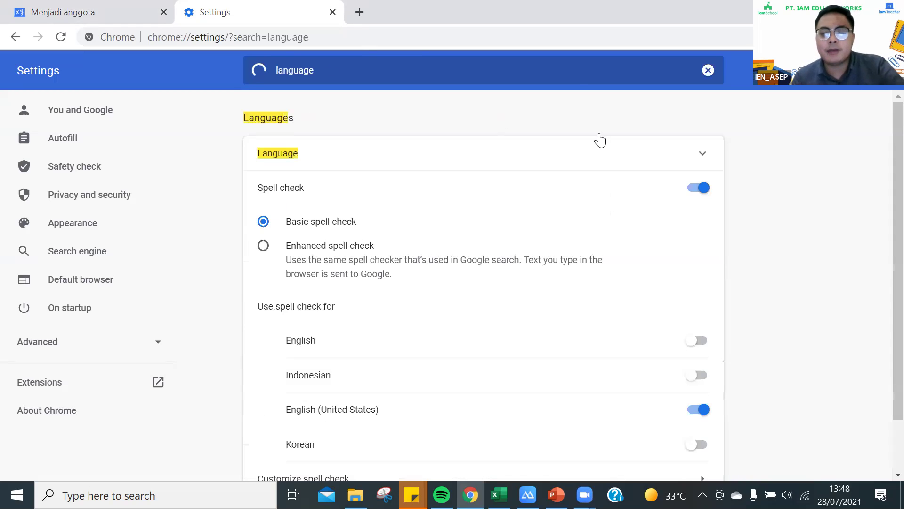
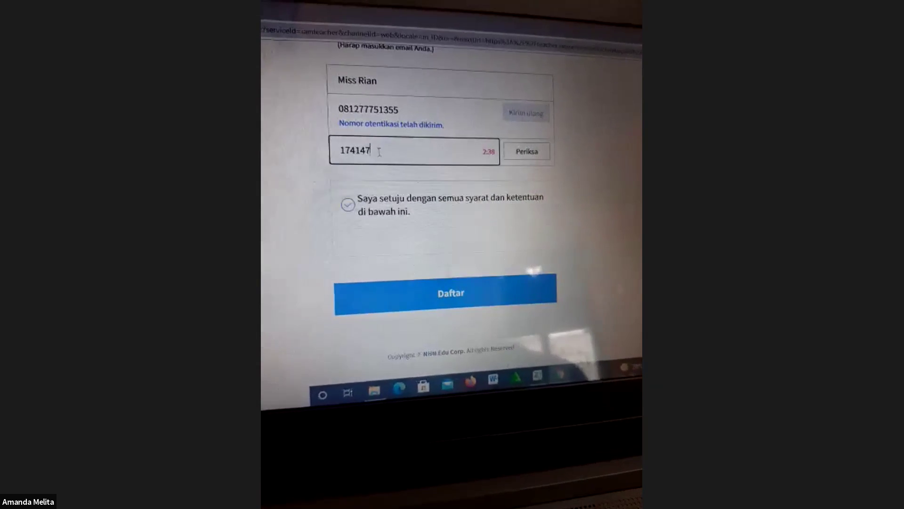
Confirm the 6-digit phone verification code and submit the teacher membership registration.
{"action": "left_click", "coordinate": [535, 126]}
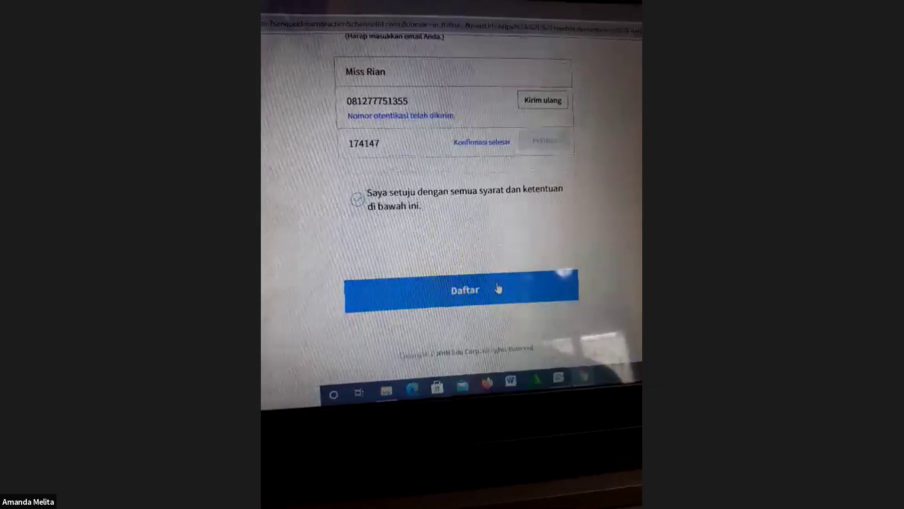
{"action": "left_click", "coordinate": [475, 299]}
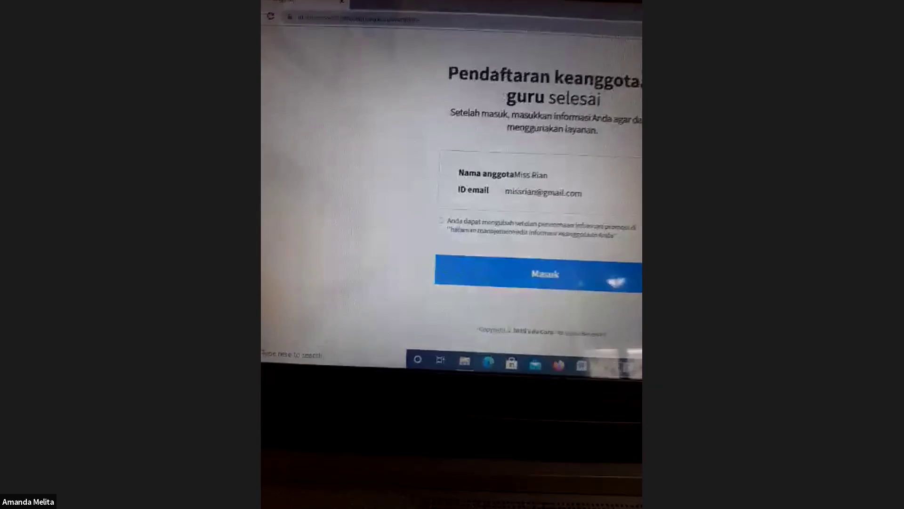
Search Asal sekolah for TK Biji Gandum 3 and choose the TK BIJI GANDUM 3 result in Cijantung.
{"action": "double_click", "coordinate": [578, 233]}
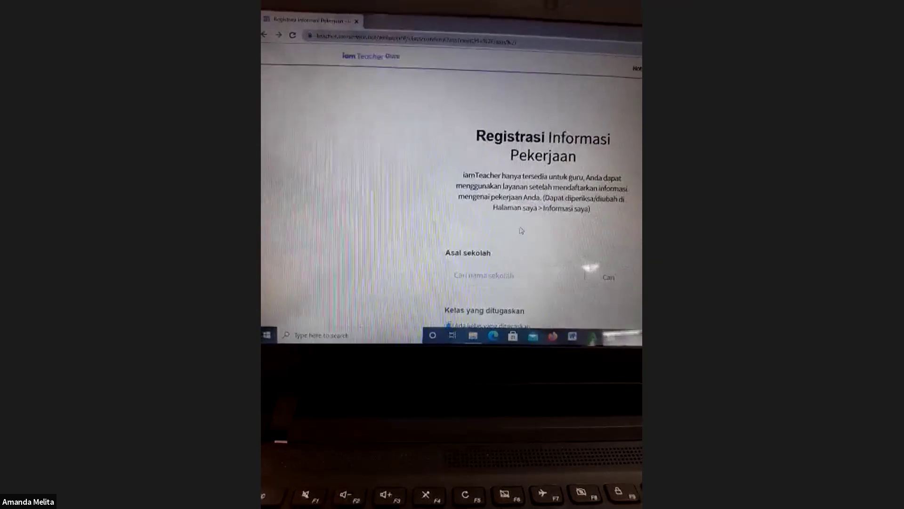
{"action": "left_click", "coordinate": [564, 262]}
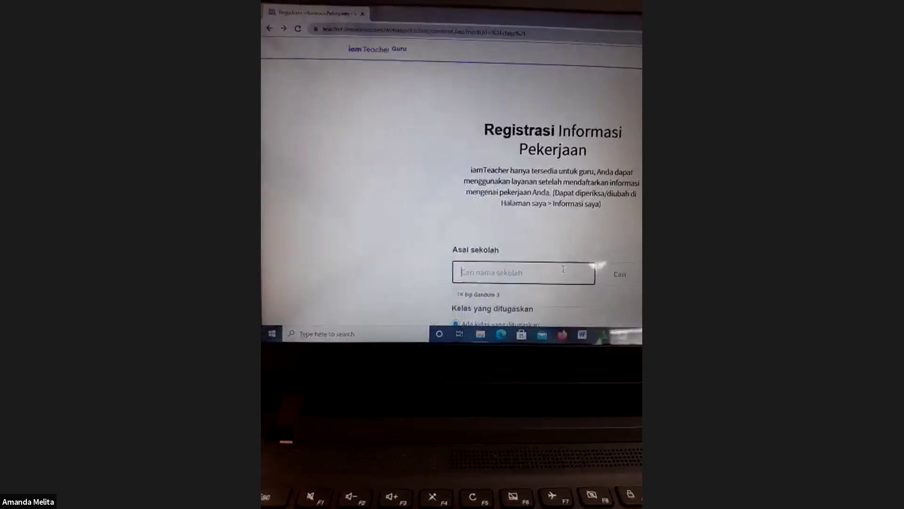
{"action": "left_click", "coordinate": [493, 296]}
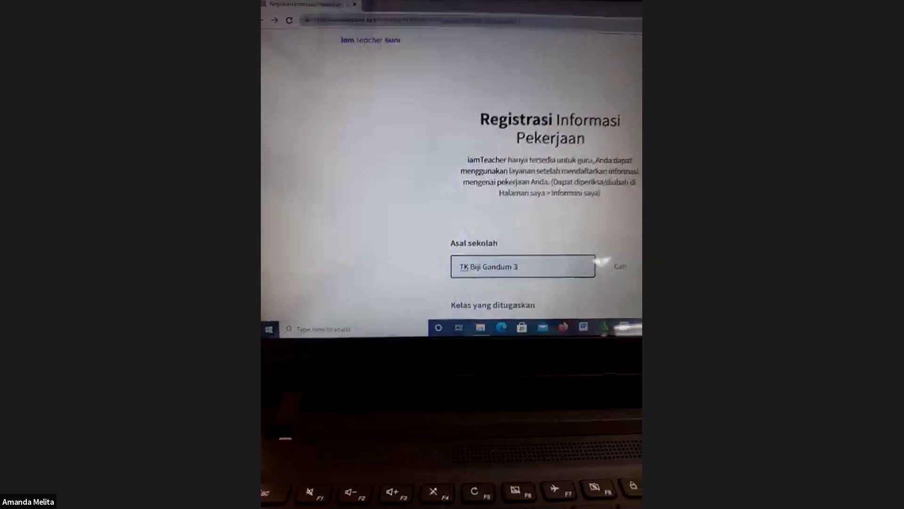
{"action": "scroll", "coordinate": [602, 262], "scroll_direction": "down", "scroll_amount": 2}
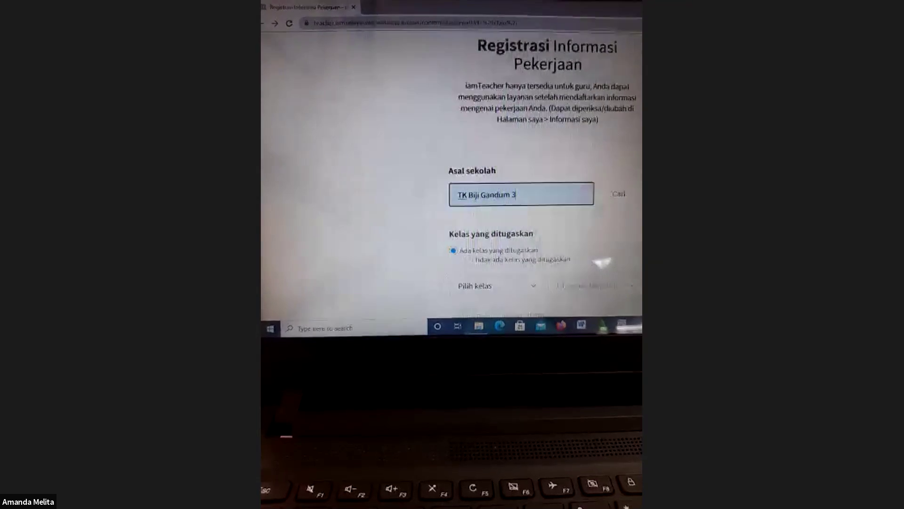
{"action": "left_click", "coordinate": [619, 196]}
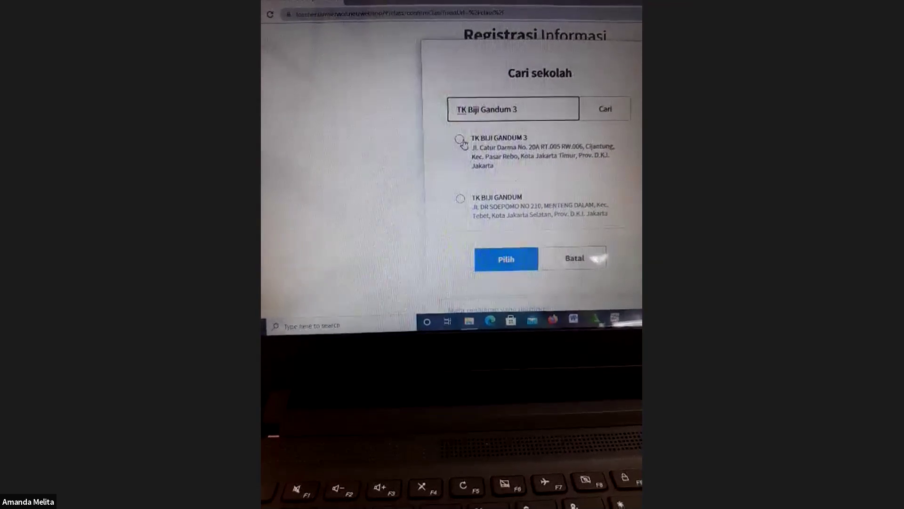
{"action": "left_click", "coordinate": [446, 140]}
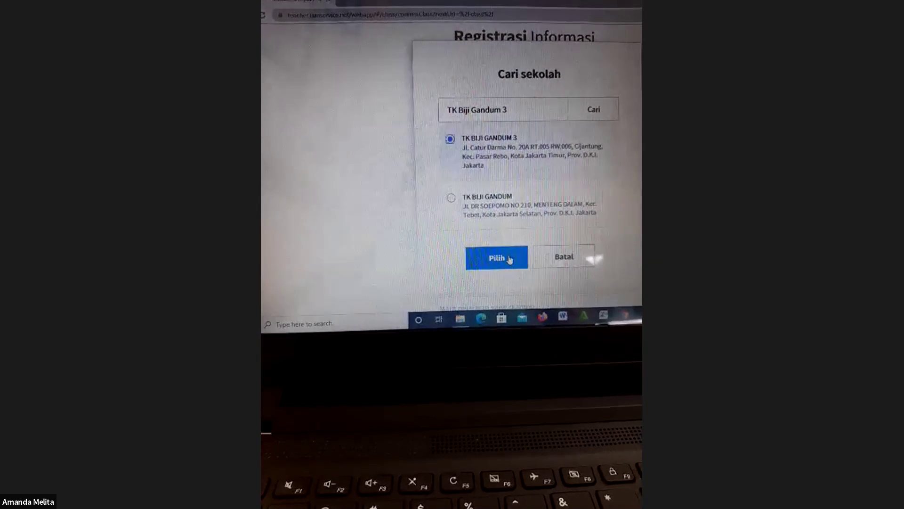
{"action": "left_click", "coordinate": [497, 258]}
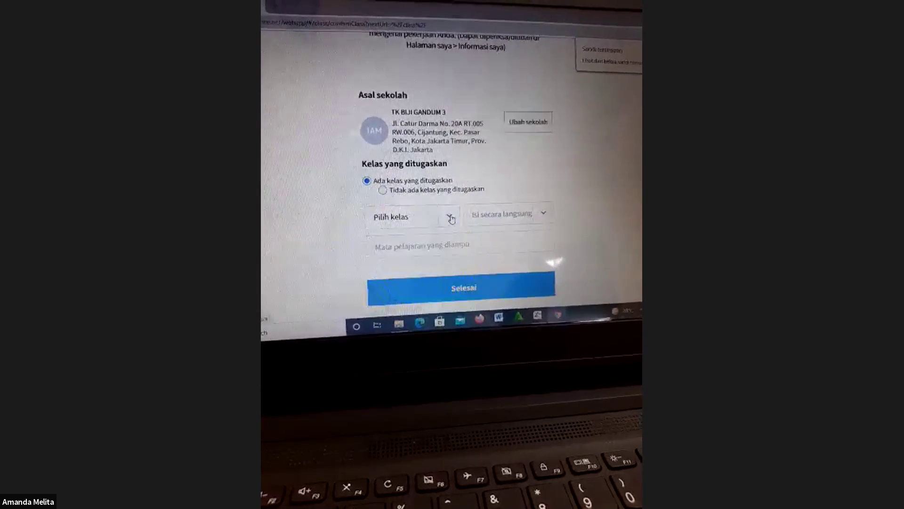
Choose 'Tidak ada kelas yang ditugaskan', enter WALI KELAS as subject taught, and submit.
{"action": "left_click", "coordinate": [450, 217]}
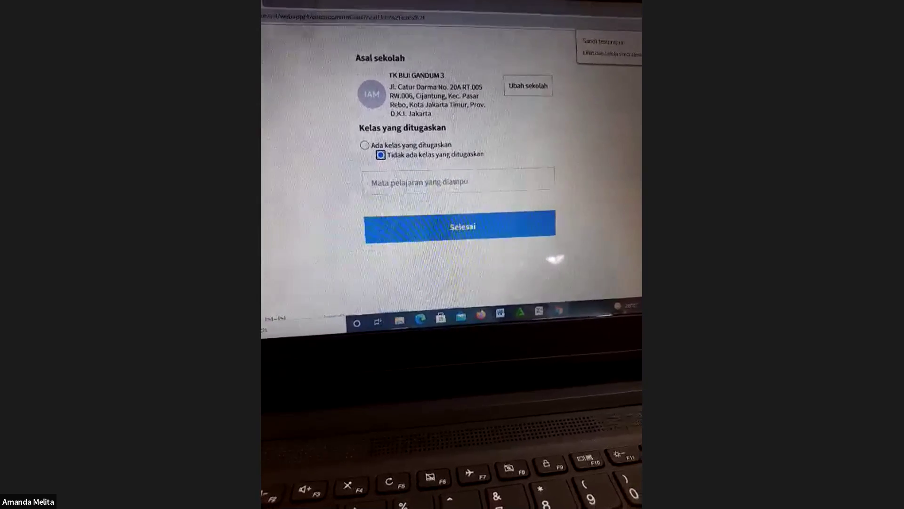
{"action": "left_click", "coordinate": [457, 187]}
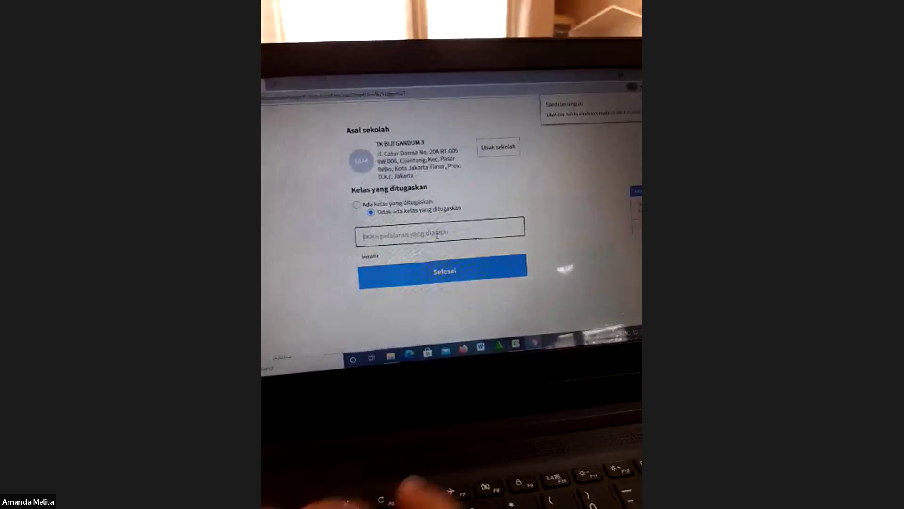
{"action": "type", "text": "WN"}
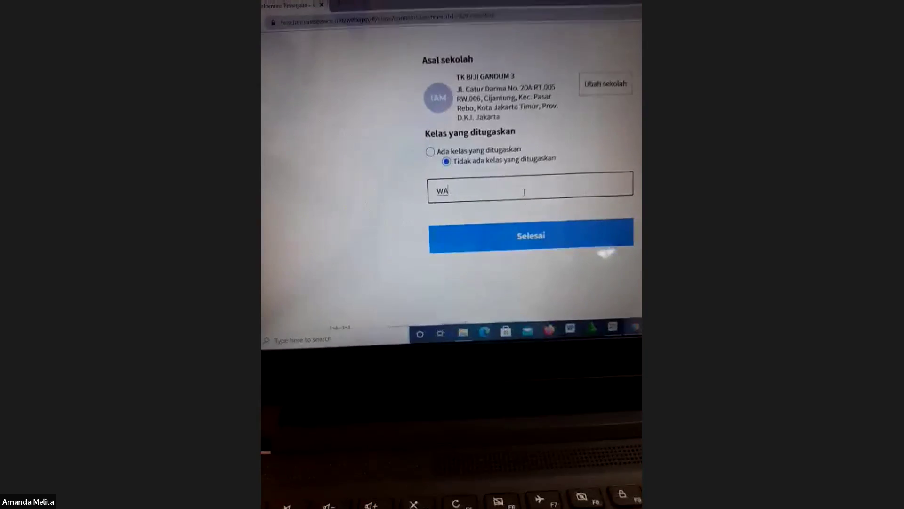
{"action": "type", "text": "LI K"}
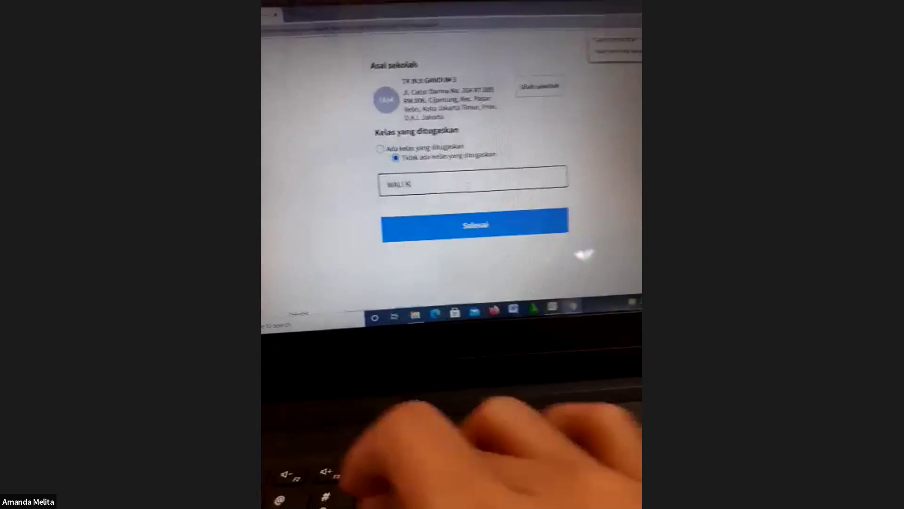
{"action": "type", "text": "ELAS"}
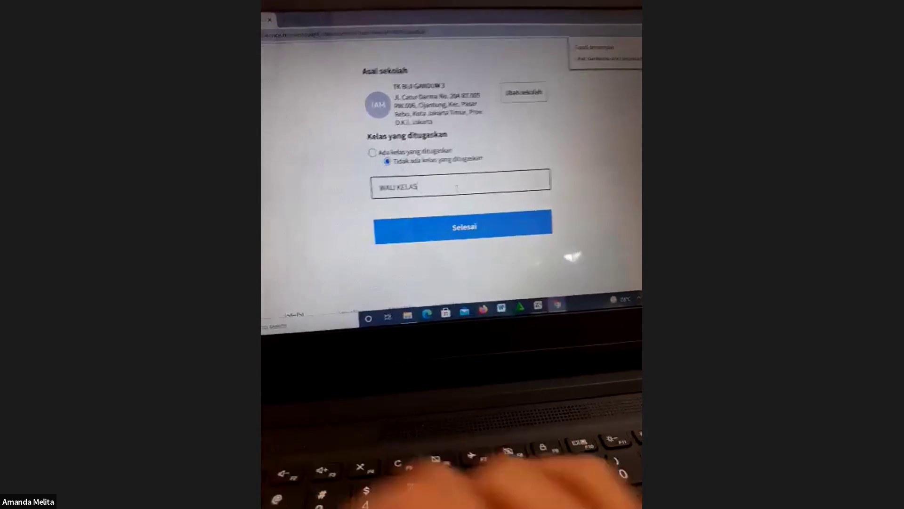
{"action": "left_click", "coordinate": [497, 226]}
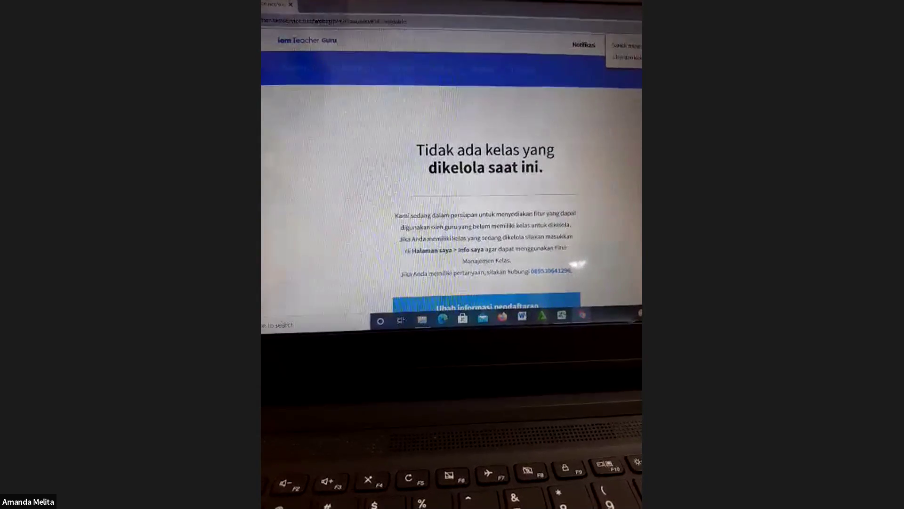
{"action": "scroll", "coordinate": [574, 258], "scroll_direction": "down", "scroll_amount": 2}
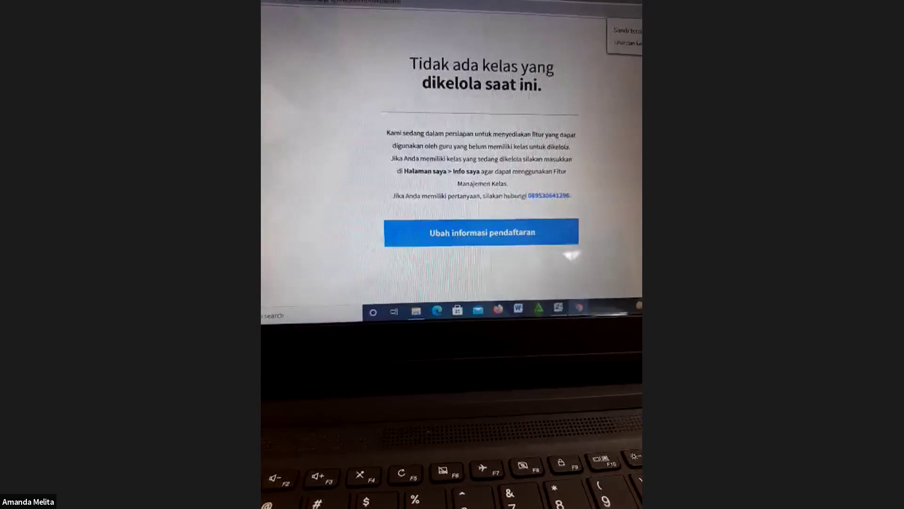
{"action": "scroll", "coordinate": [571, 253], "scroll_direction": "down", "scroll_amount": 2}
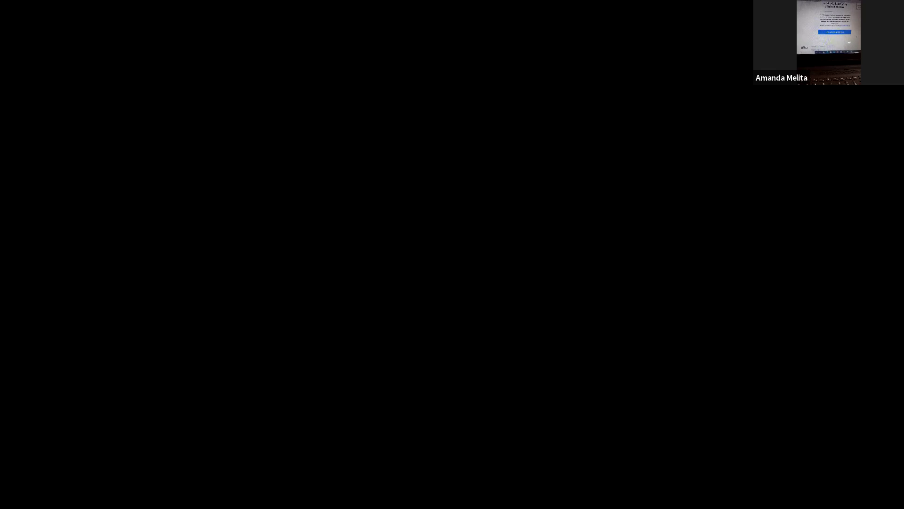
Return to the login page and sign in with the teacher account's email and password.
{"action": "scroll", "coordinate": [391, 171], "scroll_direction": "up", "scroll_amount": 5}
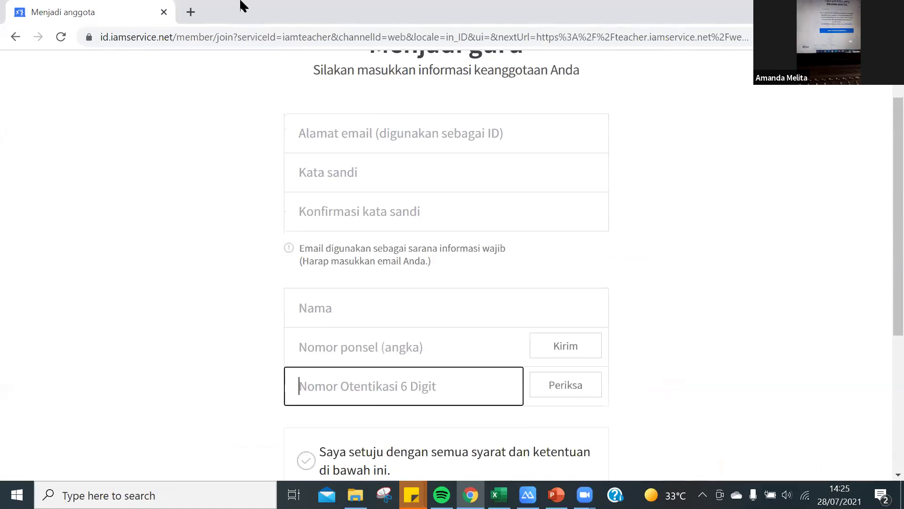
{"action": "left_click", "coordinate": [11, 36]}
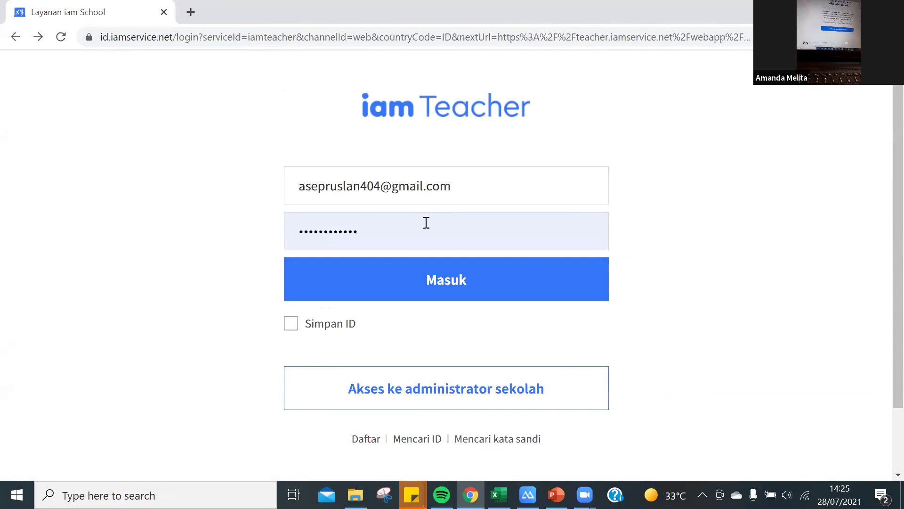
{"action": "left_click", "coordinate": [435, 290]}
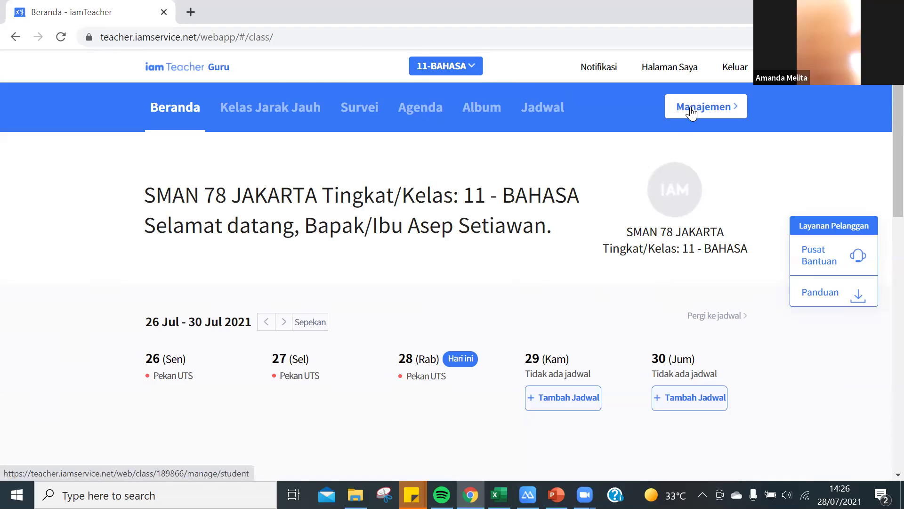
Open the class's Daftar Siswa roster in a new tab and bring up the add-student form.
{"action": "left_click", "coordinate": [690, 112]}
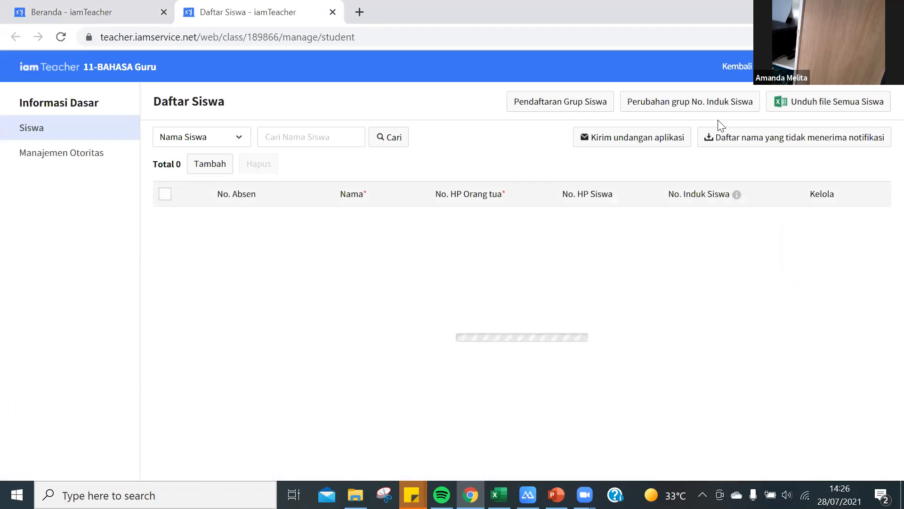
{"action": "scroll", "coordinate": [179, 224], "scroll_direction": "down", "scroll_amount": 1}
{"action": "scroll", "coordinate": [363, 290], "scroll_direction": "up", "scroll_amount": 1}
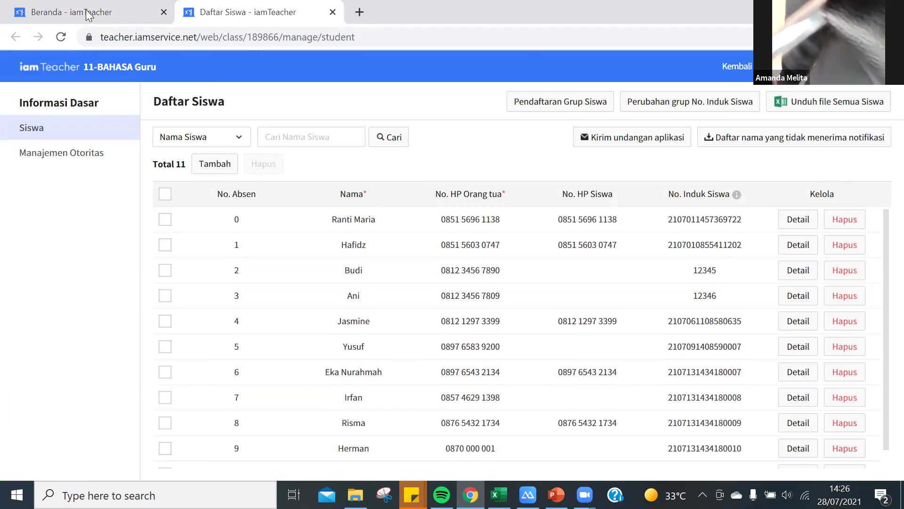
{"action": "left_click", "coordinate": [126, 6]}
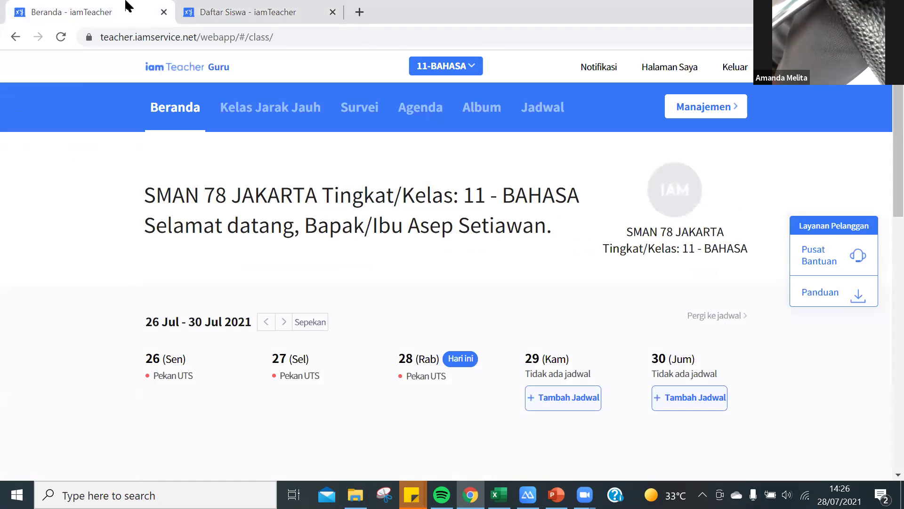
{"action": "left_click", "coordinate": [264, 12]}
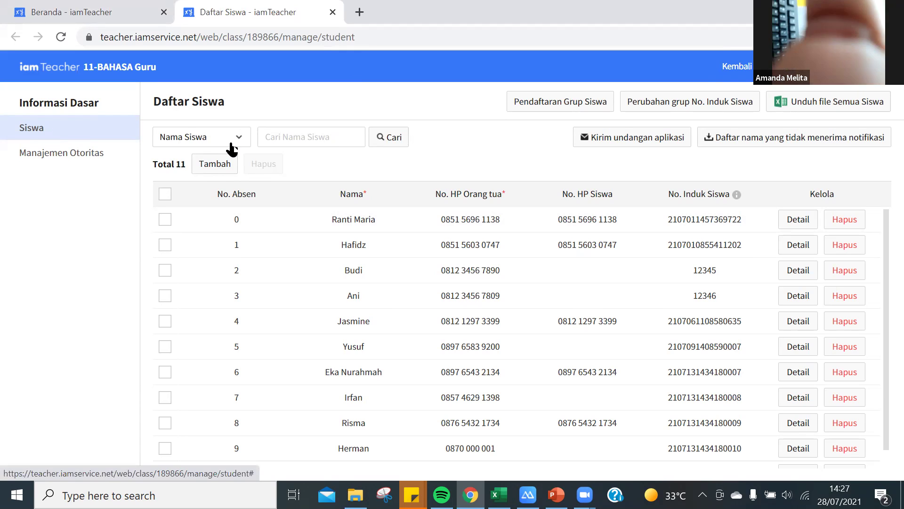
{"action": "left_click", "coordinate": [217, 168]}
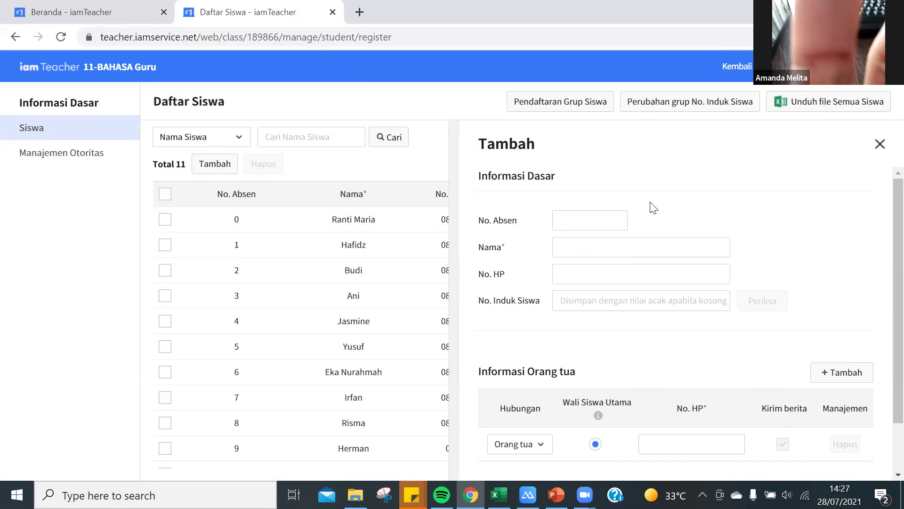
Close the add-student form and start Pendaftaran Grup Siswa to get its confirmation prompt.
{"action": "left_click", "coordinate": [880, 144]}
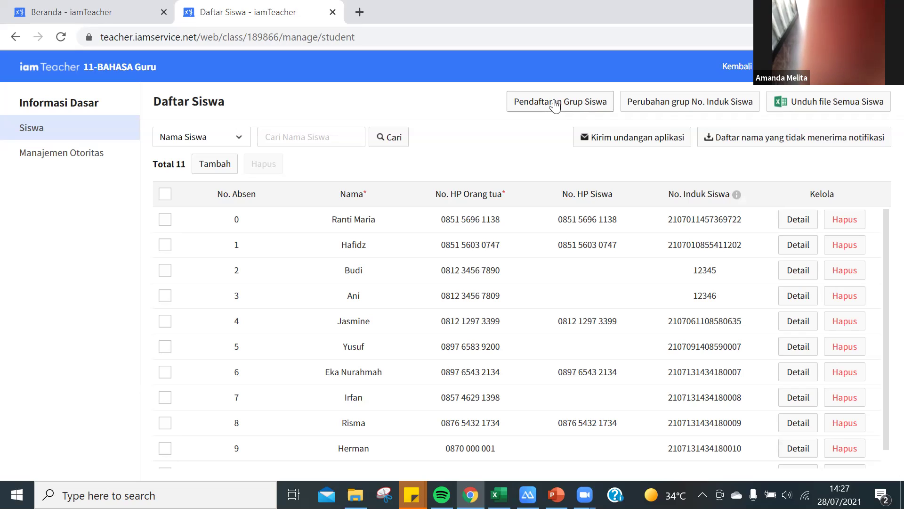
{"action": "left_click", "coordinate": [554, 103]}
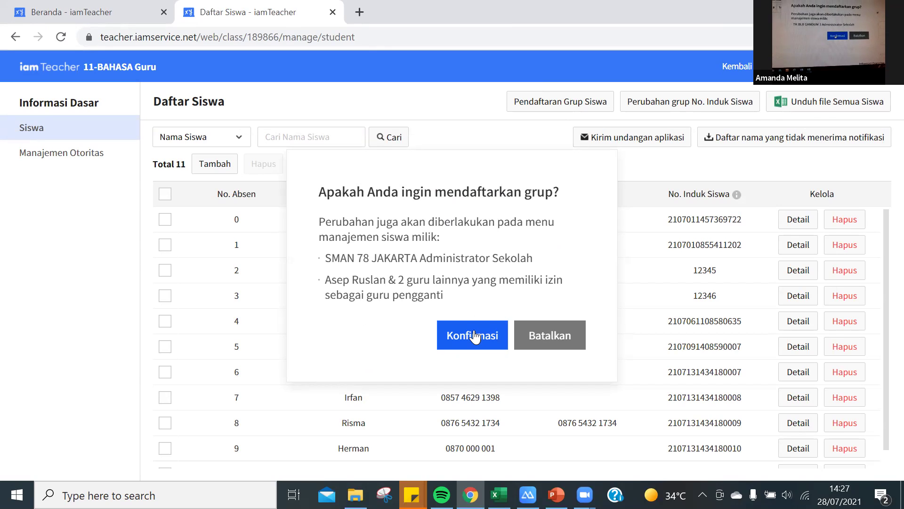
Confirm the group registration so the wizard opens at STEP 1.
{"action": "left_click", "coordinate": [474, 335]}
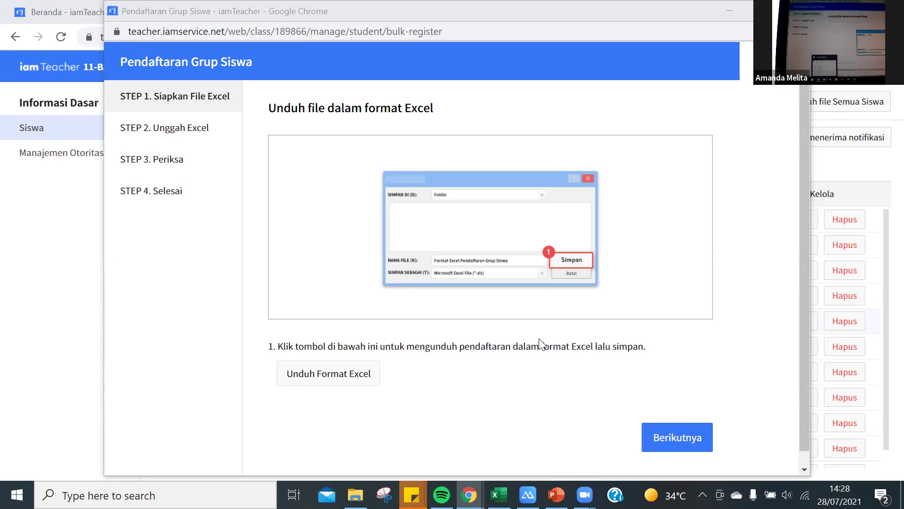
{"action": "key", "text": "alt+Tab"}
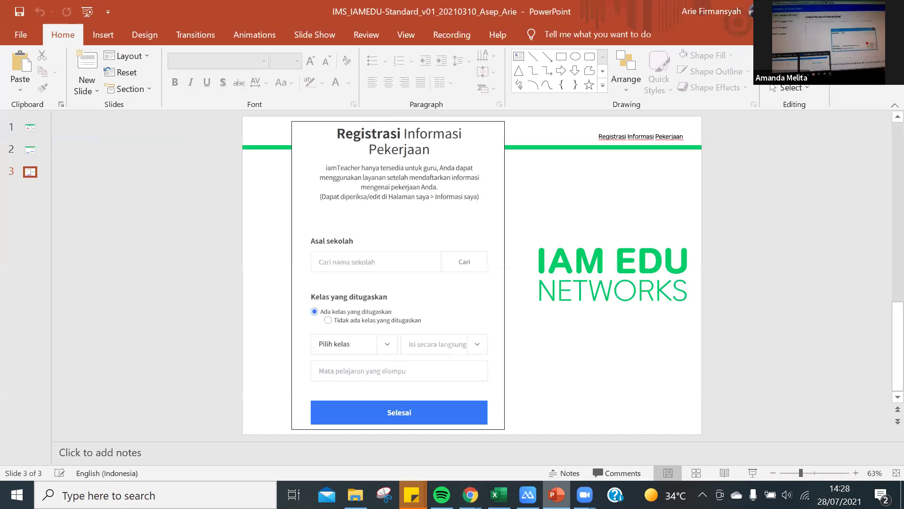
{"action": "mouse_move", "coordinate": [556, 494]}
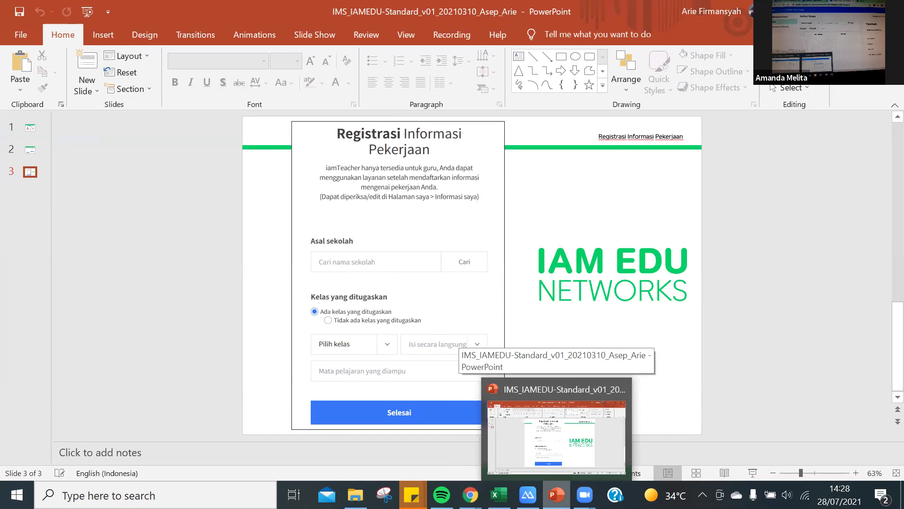
{"action": "left_click", "coordinate": [556, 483]}
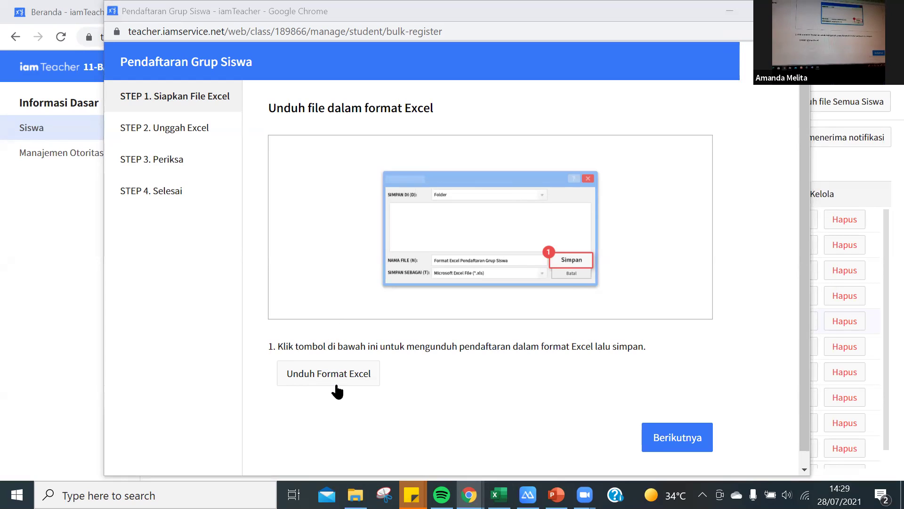
Download the Unduh Format Excel template and open the .xlsx from Chrome's download bar.
{"action": "left_click", "coordinate": [338, 377]}
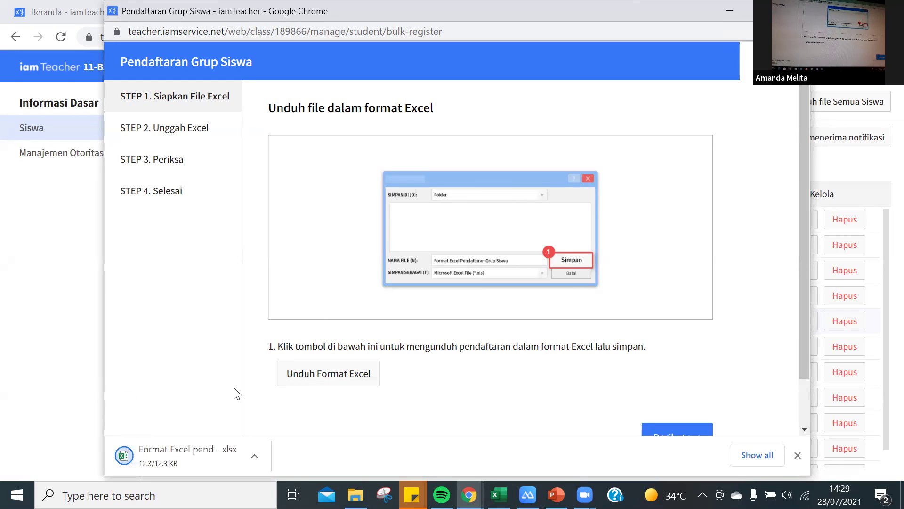
{"action": "left_click", "coordinate": [203, 450]}
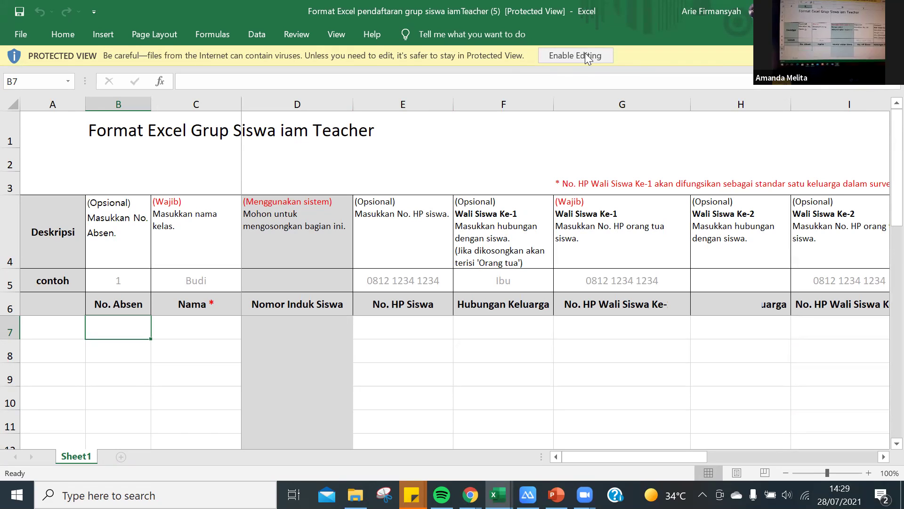
Enable editing on the template and hide row 3 holding the guardian phone note.
{"action": "left_click", "coordinate": [587, 56]}
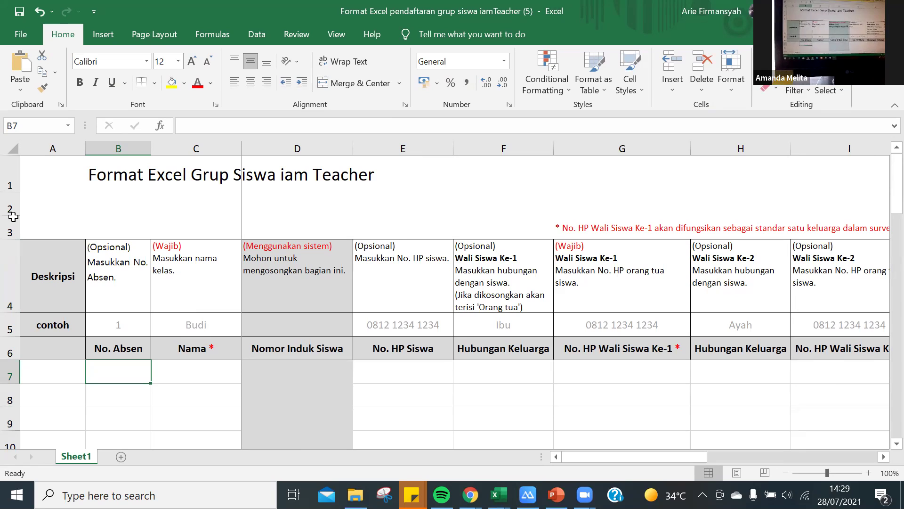
{"action": "left_click_drag", "start_coordinate": [13, 216], "coordinate": [137, 340]}
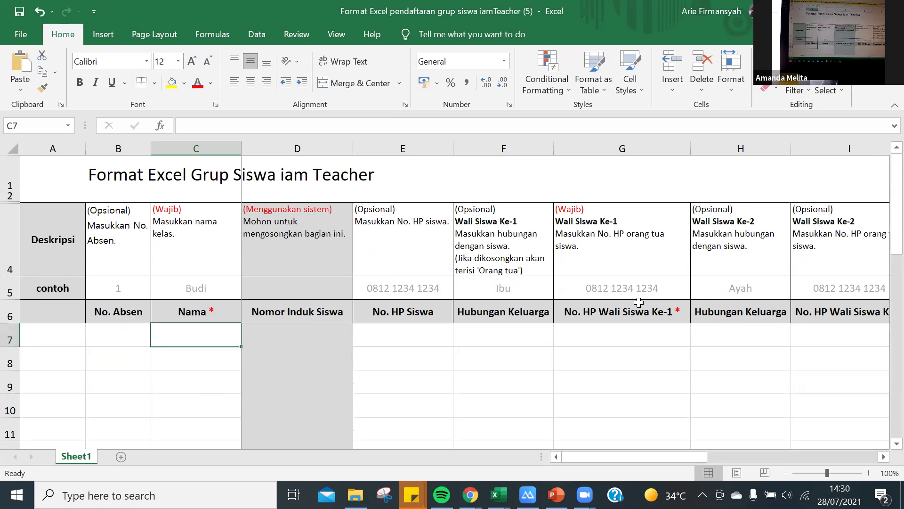
{"action": "key", "text": "Left"}
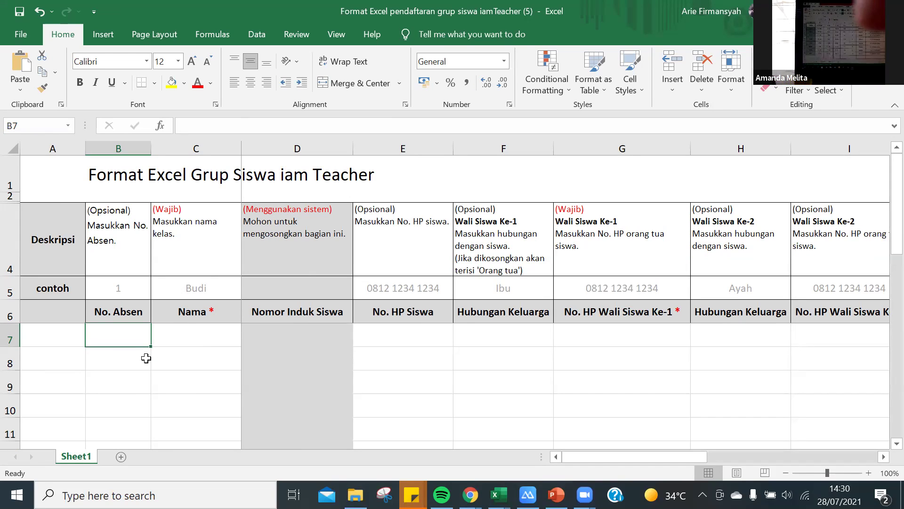
{"action": "left_click", "coordinate": [191, 338]}
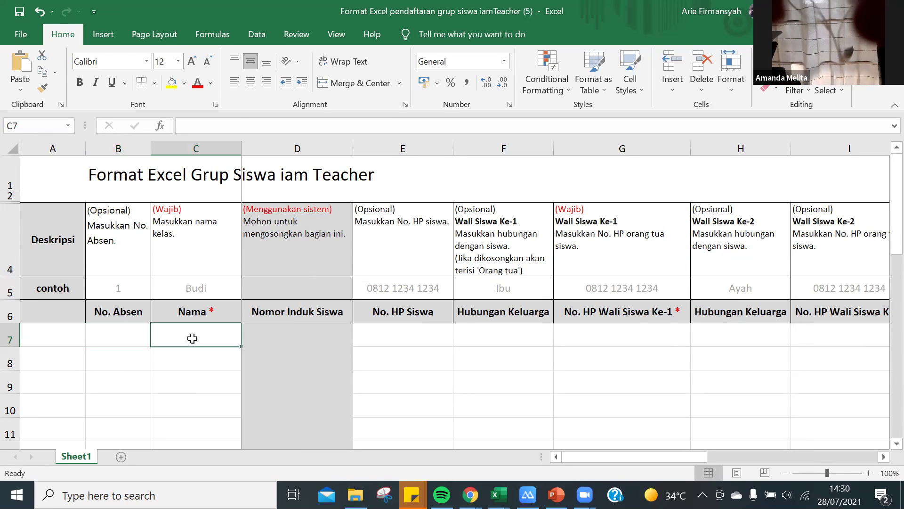
{"action": "left_click", "coordinate": [270, 335]}
{"action": "left_click", "coordinate": [410, 332]}
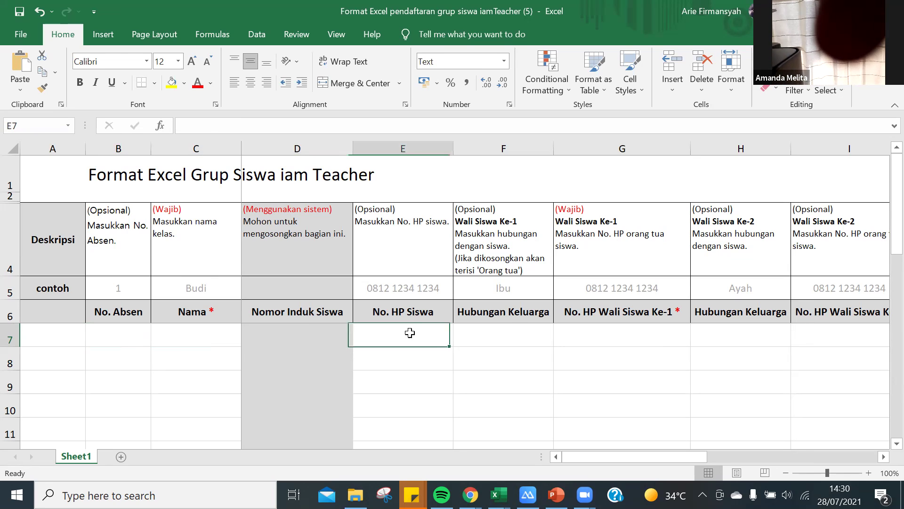
{"action": "left_click", "coordinate": [532, 330]}
{"action": "left_click", "coordinate": [575, 331]}
{"action": "left_click", "coordinate": [537, 335]}
{"action": "left_click", "coordinate": [578, 336]}
{"action": "left_click", "coordinate": [503, 335]}
{"action": "left_click", "coordinate": [586, 337]}
{"action": "left_click", "coordinate": [511, 336]}
{"action": "left_click", "coordinate": [573, 336]}
{"action": "left_click", "coordinate": [523, 332]}
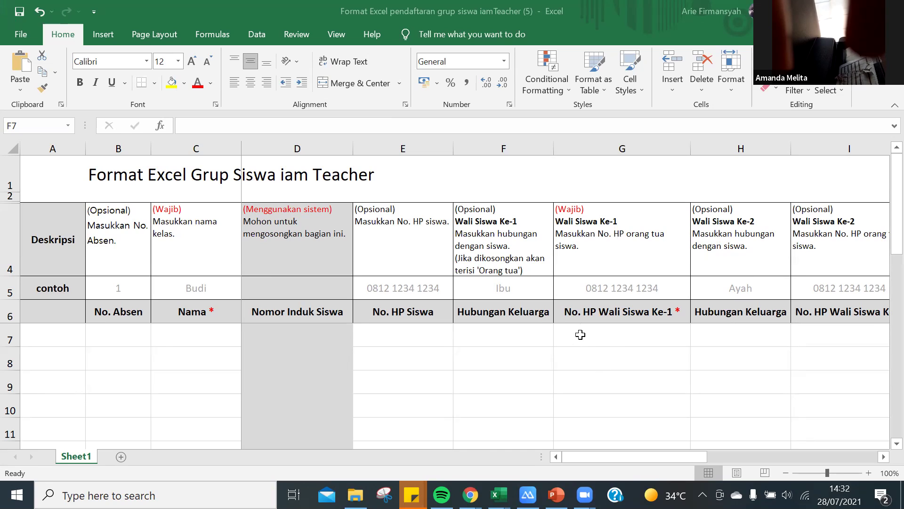
{"action": "left_click", "coordinate": [595, 363]}
{"action": "left_click", "coordinate": [599, 339]}
{"action": "key", "text": "Down"}
{"action": "key", "text": "Down"}
{"action": "key", "text": "Down"}
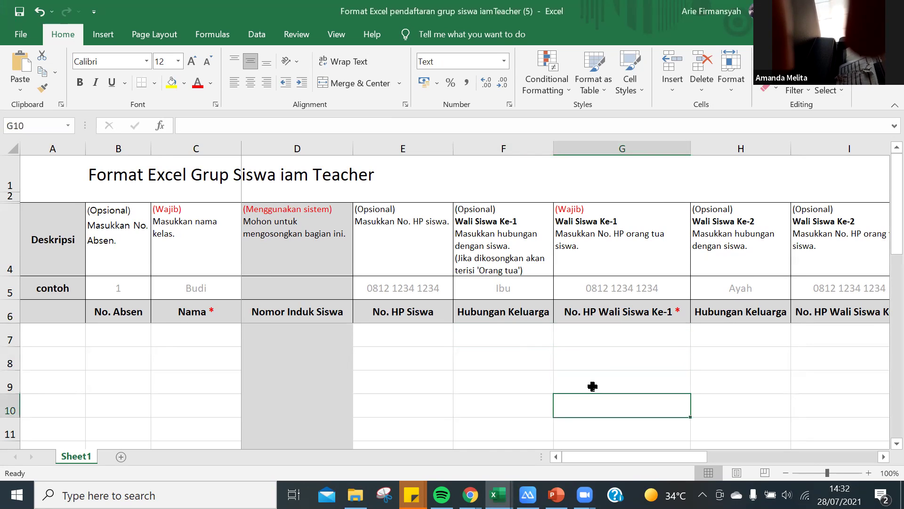
{"action": "left_click", "coordinate": [522, 333]}
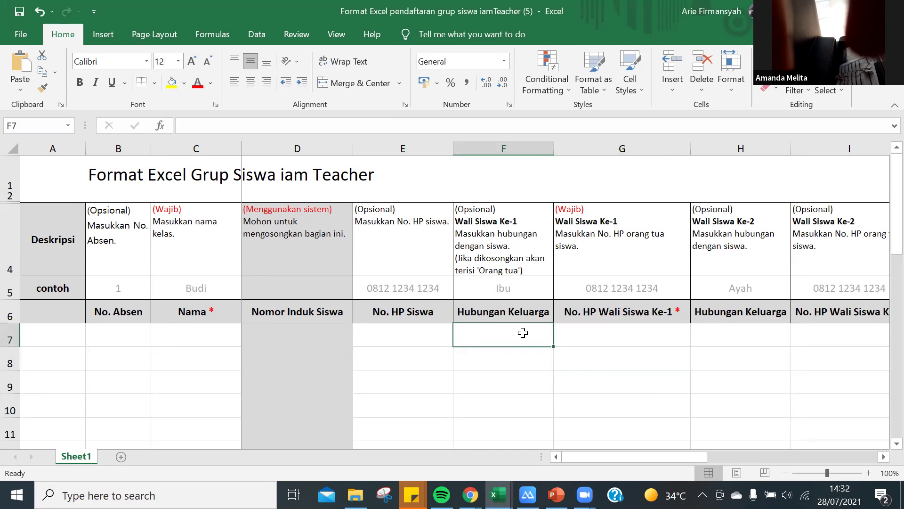
{"action": "left_click", "coordinate": [521, 363]}
{"action": "left_click_drag", "start_coordinate": [520, 331], "coordinate": [508, 432]}
{"action": "left_click", "coordinate": [507, 386]}
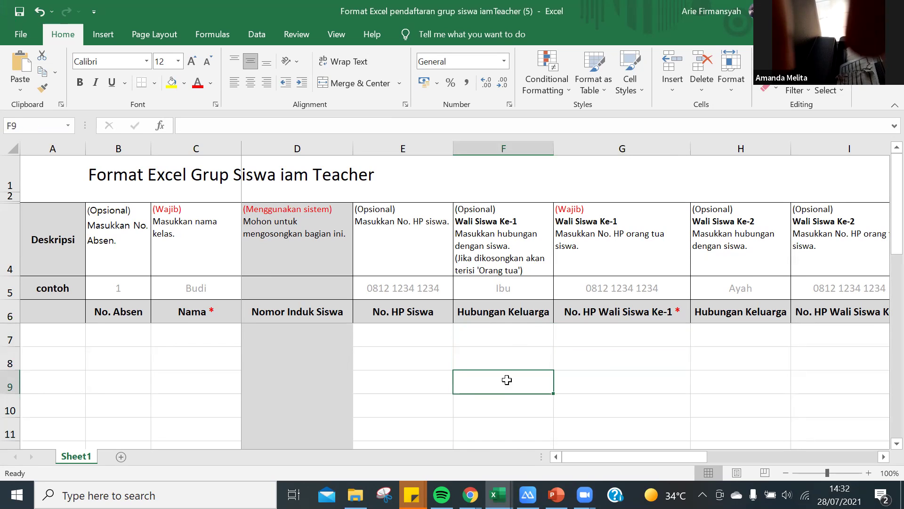
{"action": "left_click", "coordinate": [514, 337]}
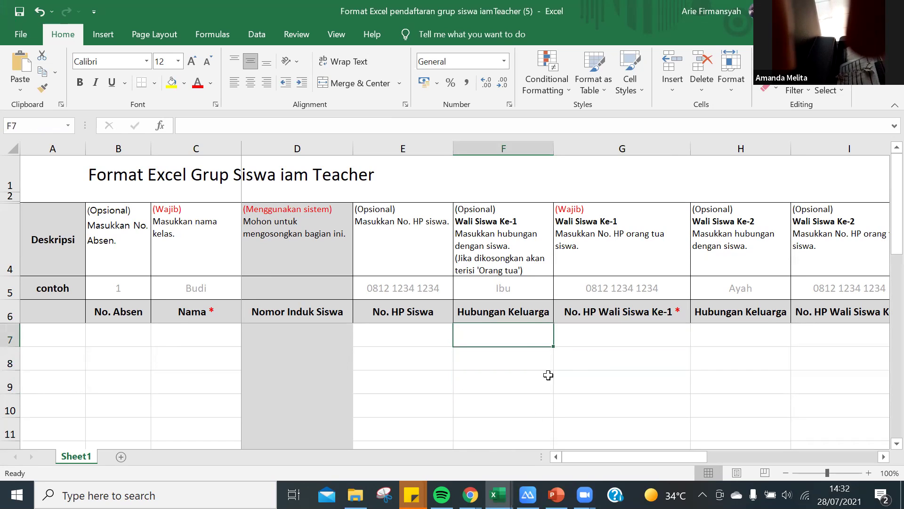
{"action": "left_click", "coordinate": [609, 340]}
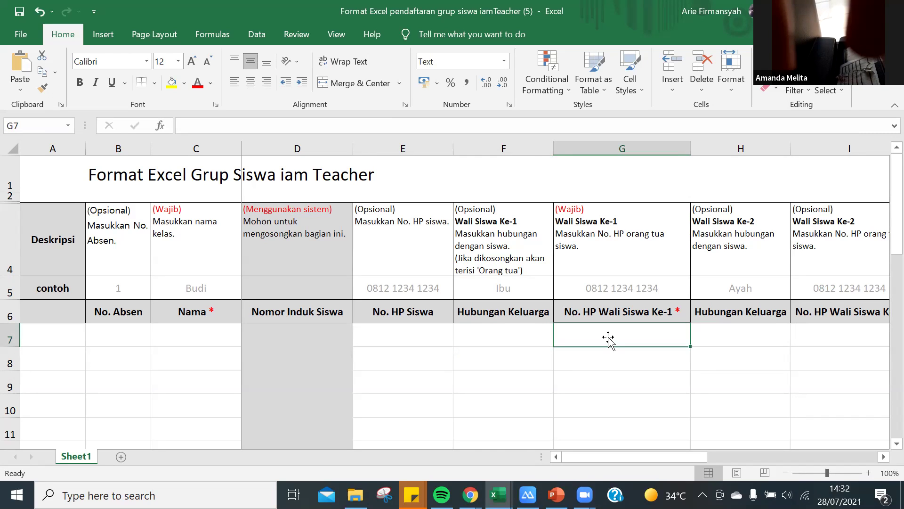
{"action": "left_click", "coordinate": [503, 340]}
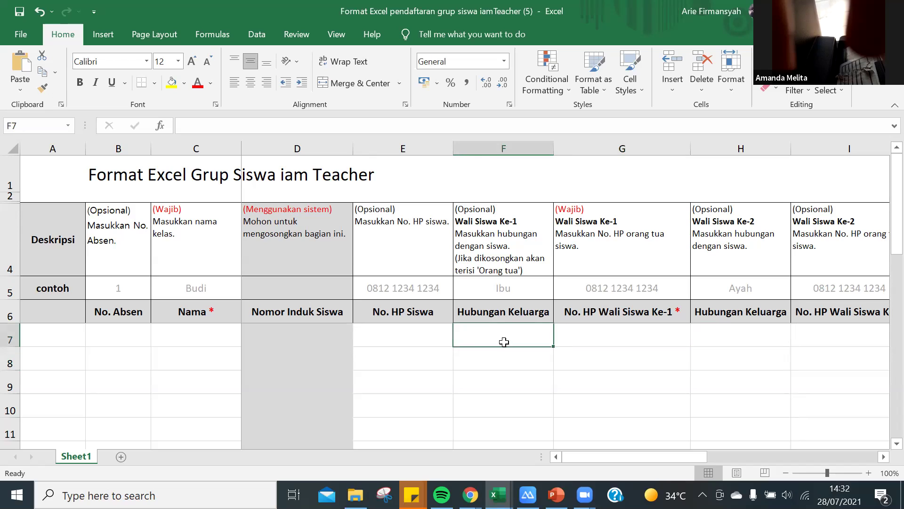
{"action": "left_click", "coordinate": [623, 350]}
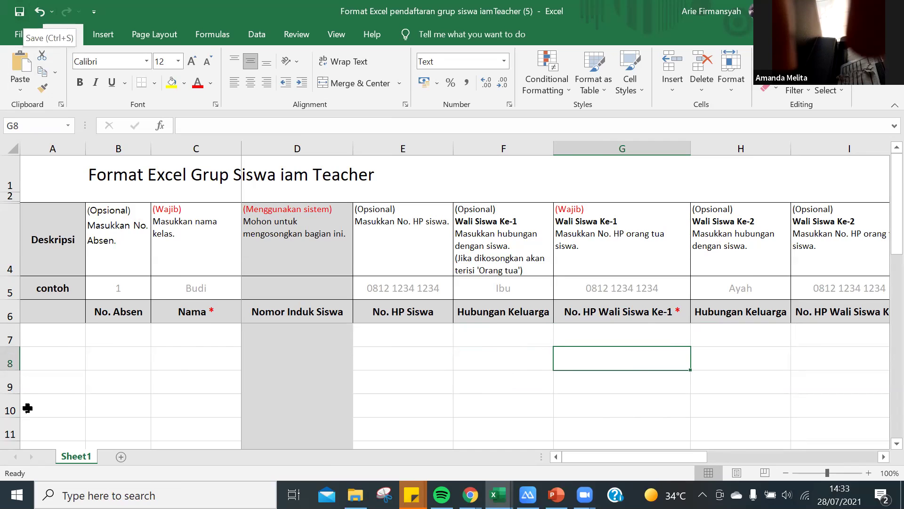
Number rows 1 and 2 under No. Absen and enter students BUDI and ARHAM.
{"action": "left_click", "coordinate": [116, 334]}
{"action": "type", "text": "1"}
{"action": "left_click", "coordinate": [129, 359]}
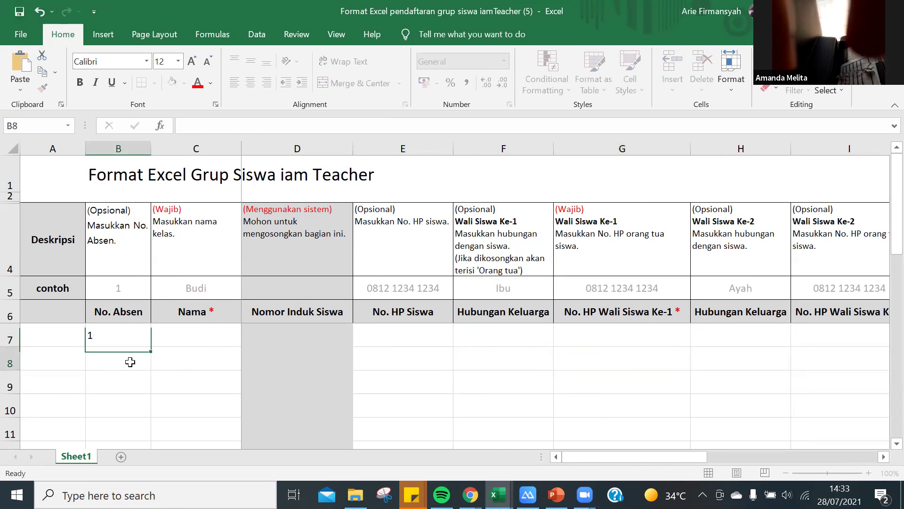
{"action": "type", "text": "2"}
{"action": "left_click", "coordinate": [211, 332]}
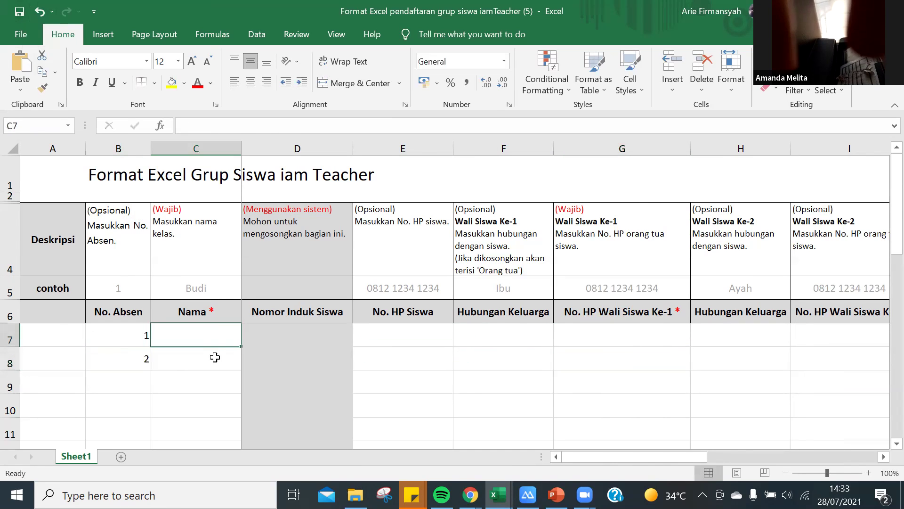
{"action": "left_click_drag", "start_coordinate": [141, 337], "coordinate": [136, 362]}
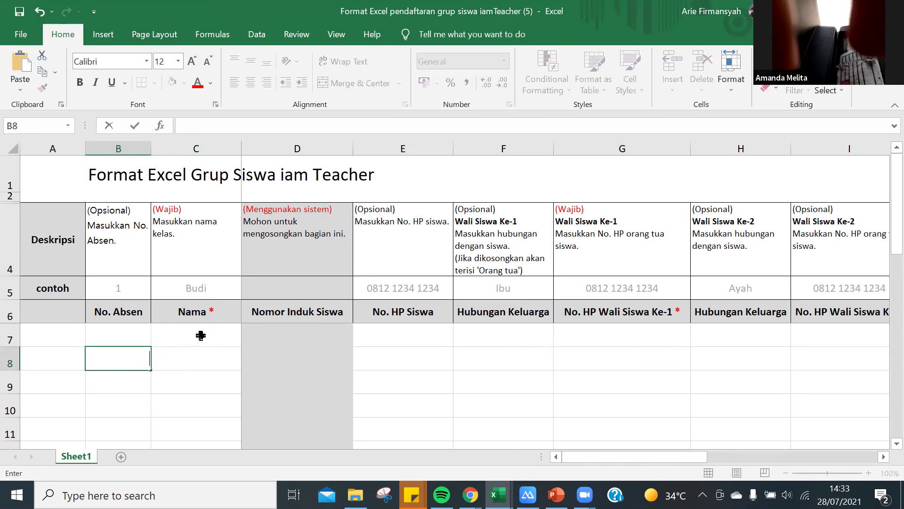
{"action": "left_click", "coordinate": [201, 335]}
{"action": "type", "text": "BUDI"}
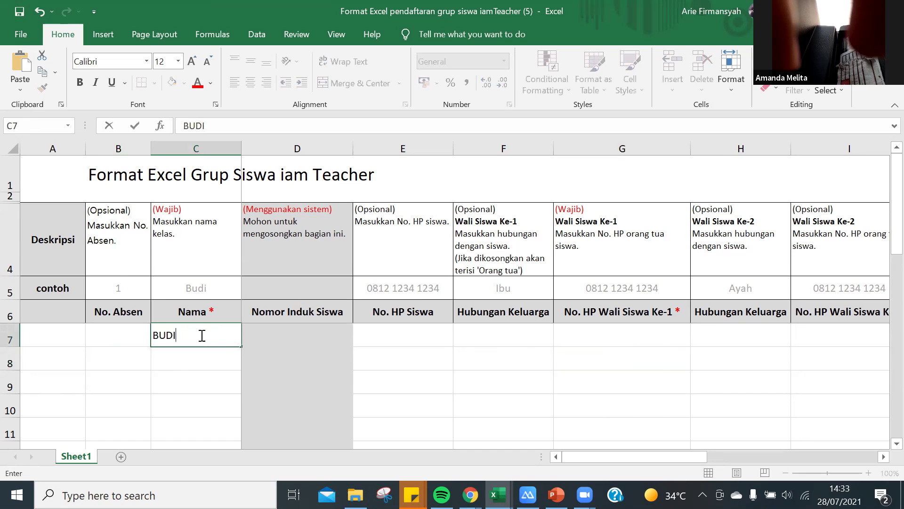
{"action": "key", "text": "Tab"}
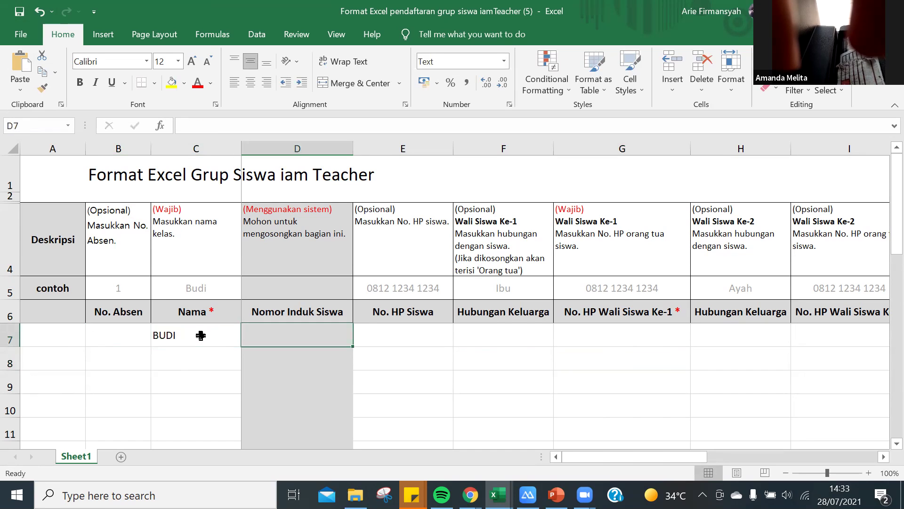
{"action": "key", "text": "Return"}
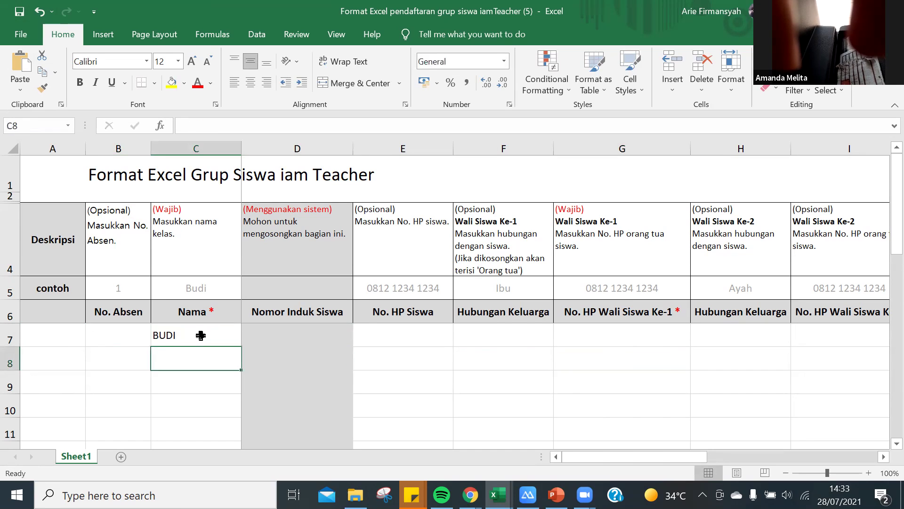
{"action": "type", "text": "ARHAM"}
{"action": "key", "text": "Tab"}
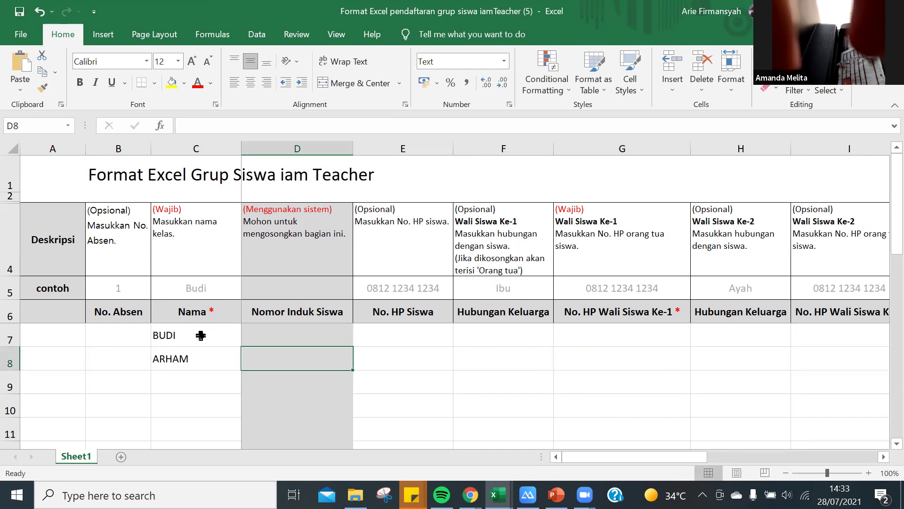
Fill in the first-guardian phone numbers for both students.
{"action": "key", "text": "Up"}
{"action": "key", "text": "Right"}
{"action": "key", "text": "Right"}
{"action": "key", "text": "Right"}
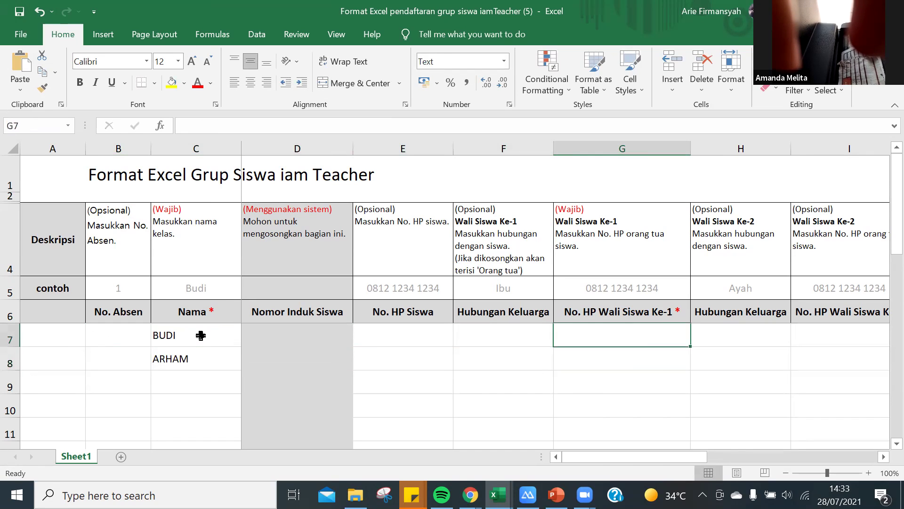
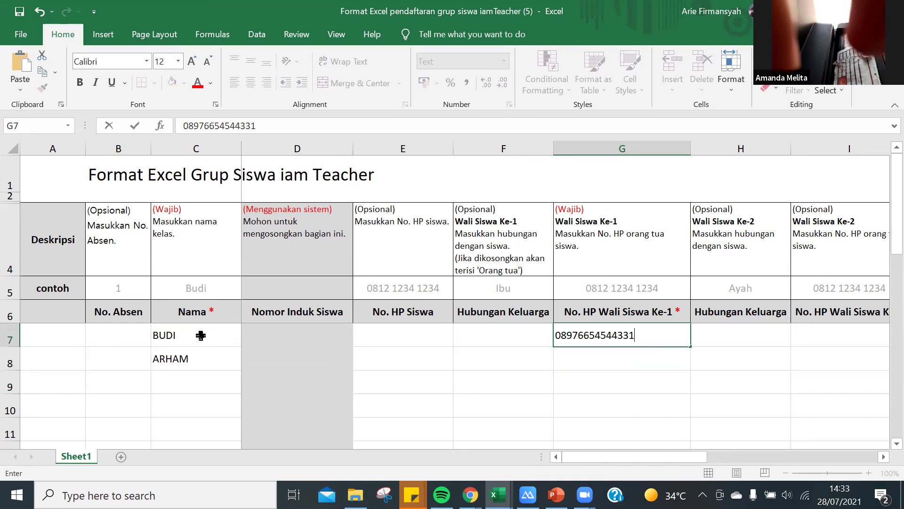
{"action": "key", "text": "Return"}
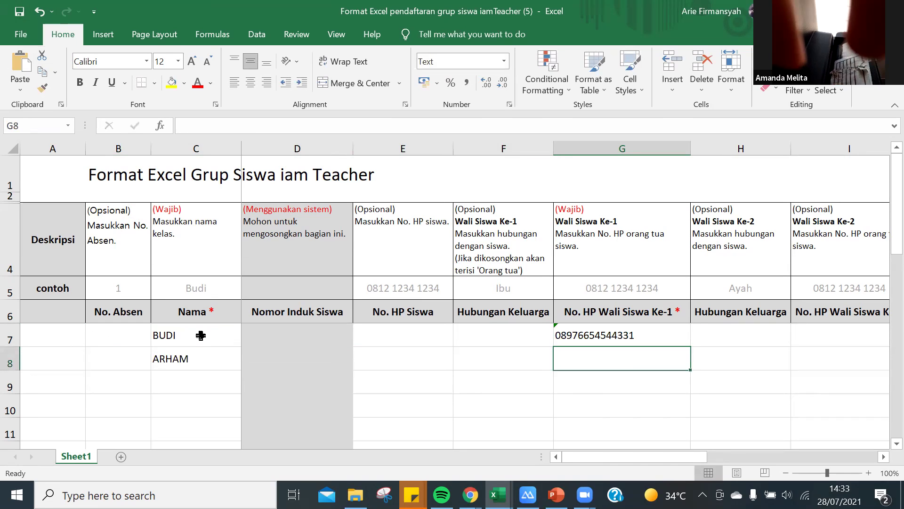
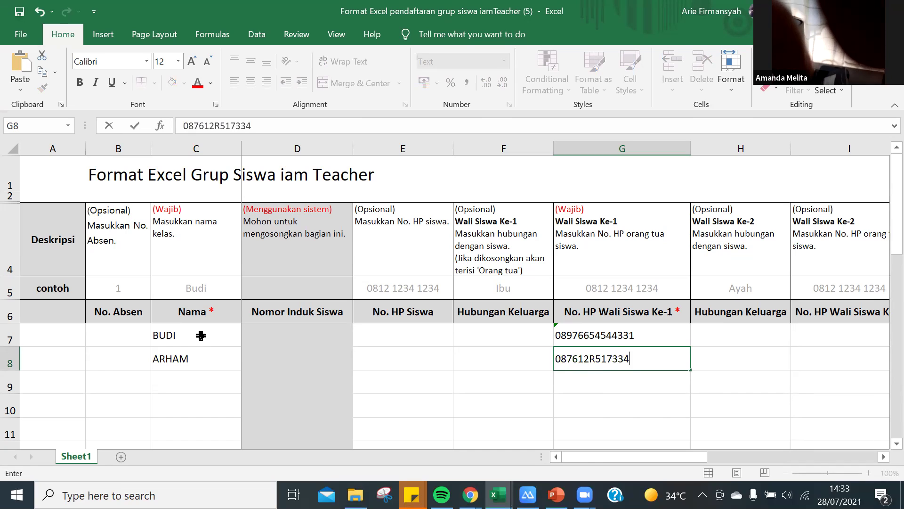
{"action": "left_click", "coordinate": [406, 426]}
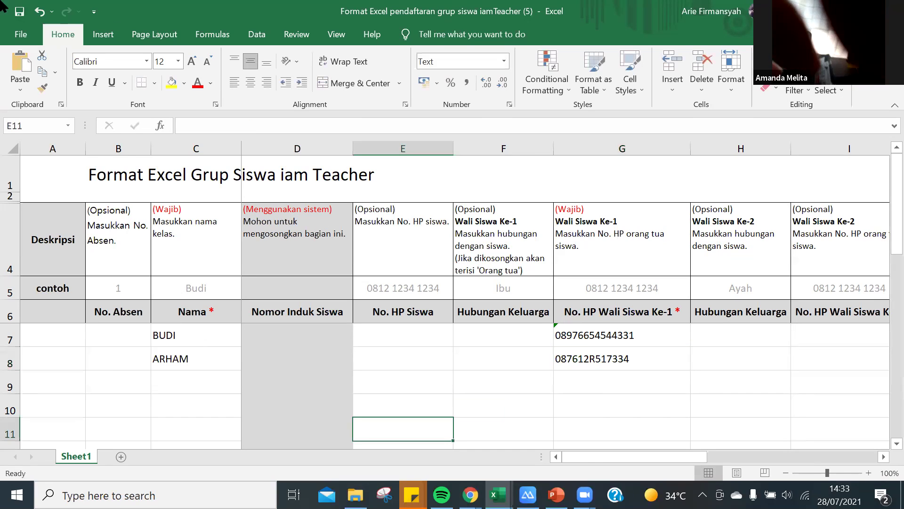
Save the filled template workbook, then advance the registration wizard to STEP 2, Unggah Excel.
{"action": "left_click", "coordinate": [21, 13]}
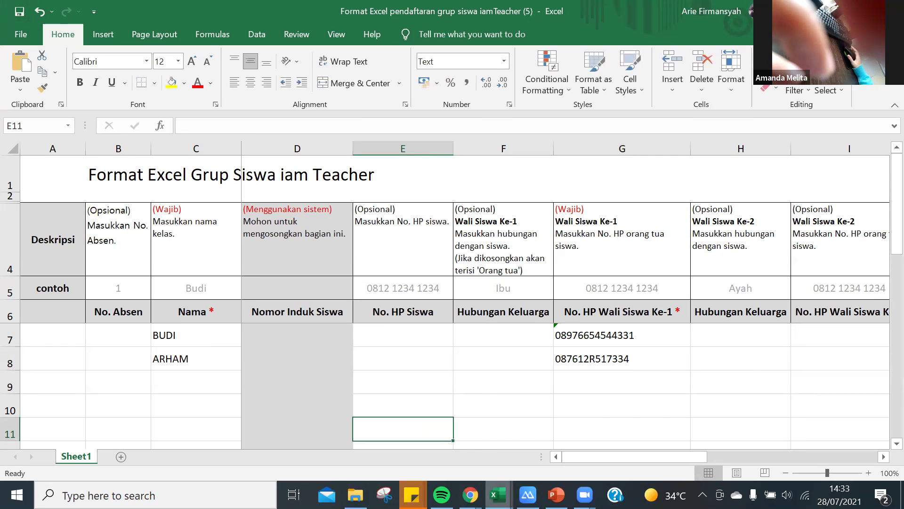
{"action": "mouse_move", "coordinate": [470, 494]}
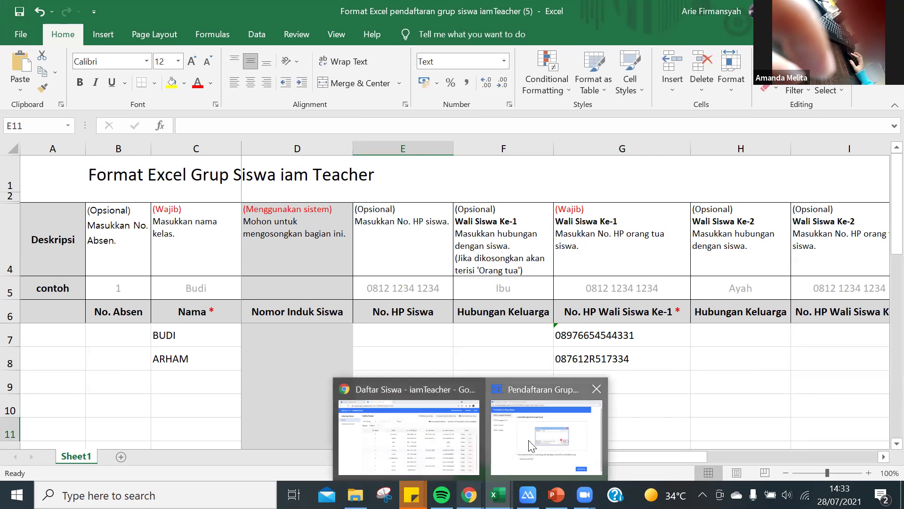
{"action": "left_click", "coordinate": [571, 430]}
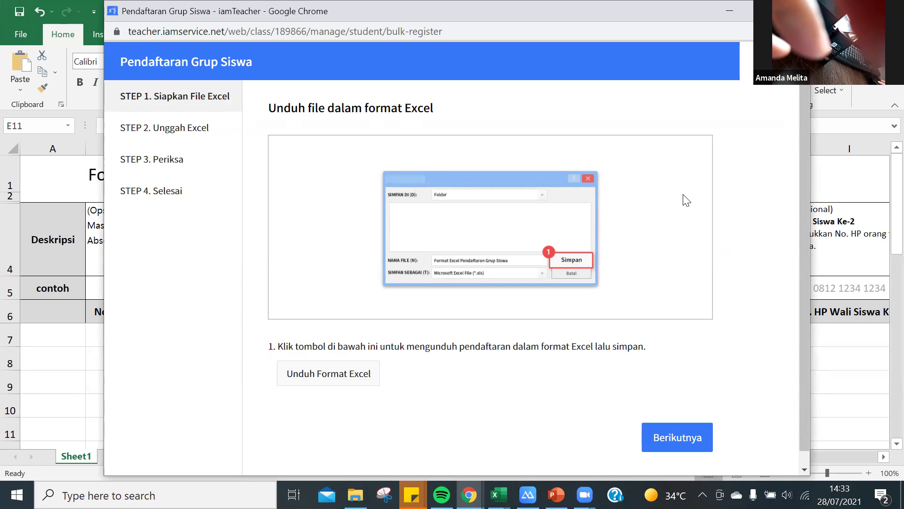
{"action": "left_click", "coordinate": [676, 442]}
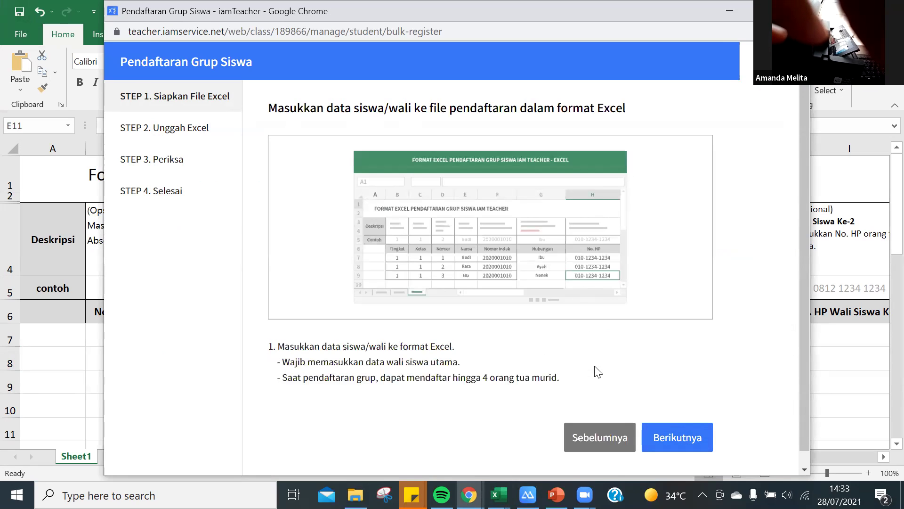
{"action": "left_click", "coordinate": [673, 438]}
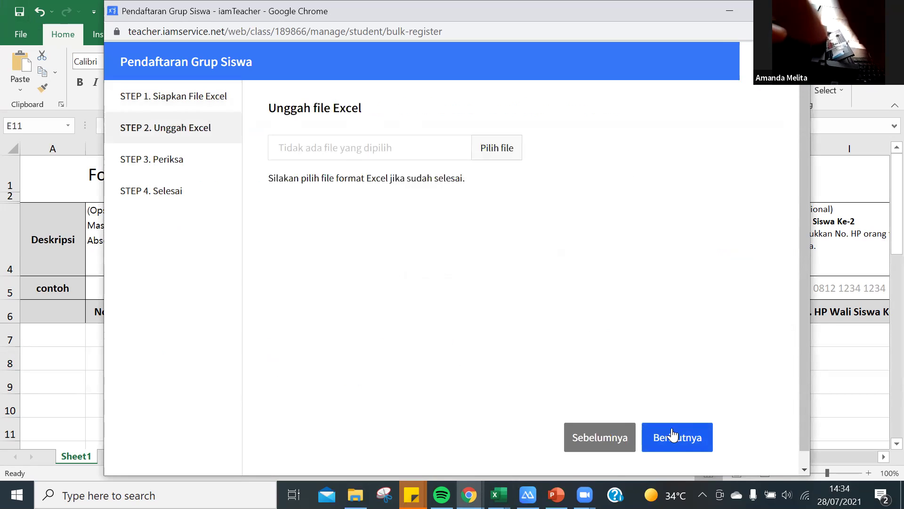
Upload 'Format Excel pendaftaran grup siswa iamTeacher (5)' from Downloads and proceed to STEP 3, Periksa.
{"action": "left_click", "coordinate": [502, 150]}
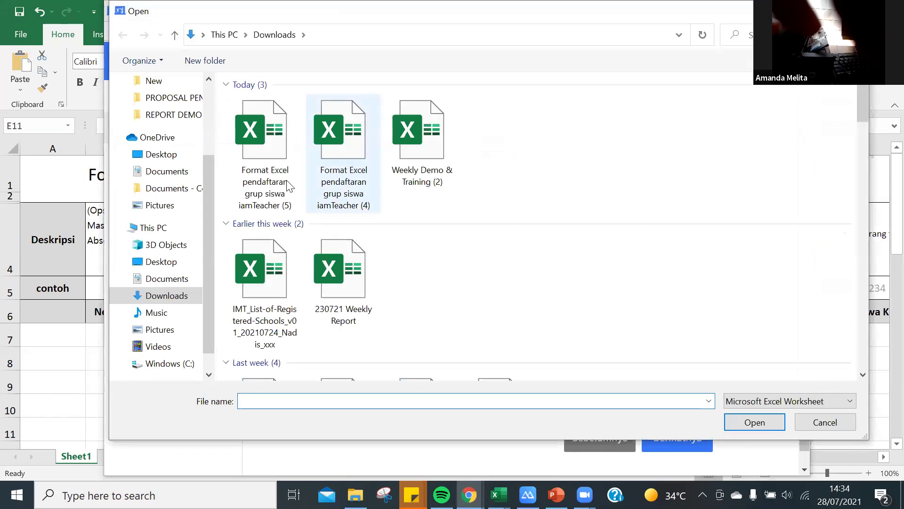
{"action": "left_click", "coordinate": [297, 118]}
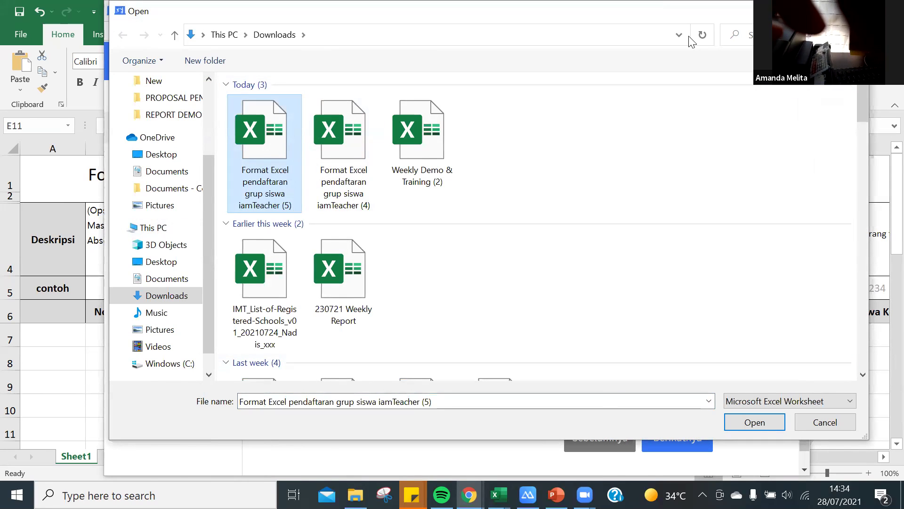
{"action": "left_click", "coordinate": [754, 423]}
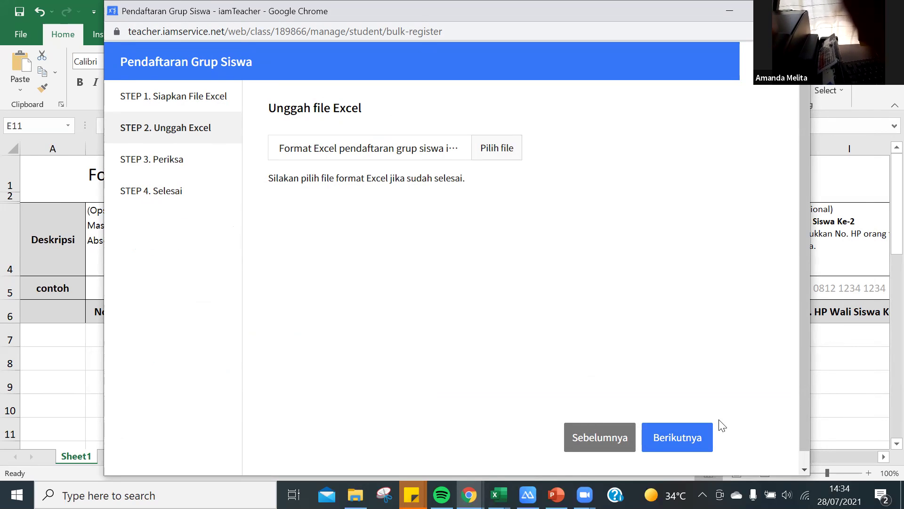
{"action": "left_click", "coordinate": [684, 437]}
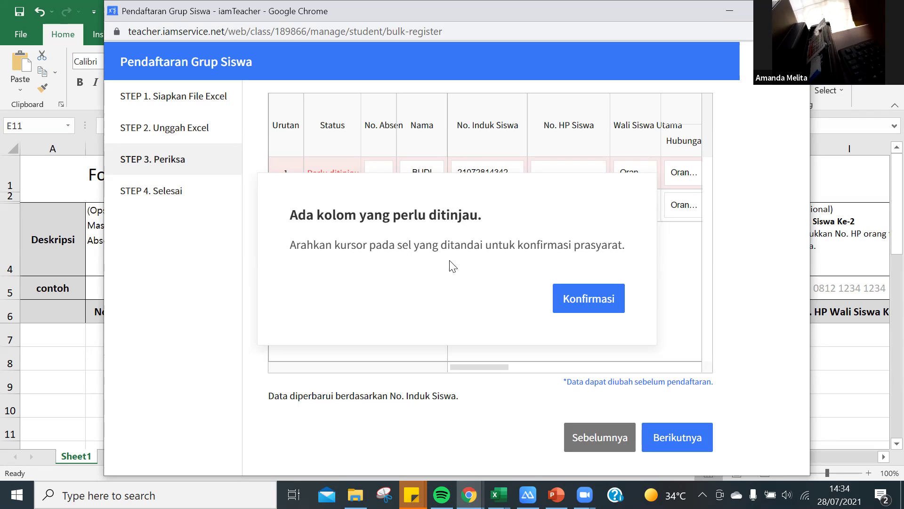
Dismiss the 'Ada kolom yang perlu ditinjau' notice and inspect row 1's name and student number.
{"action": "left_click", "coordinate": [582, 302]}
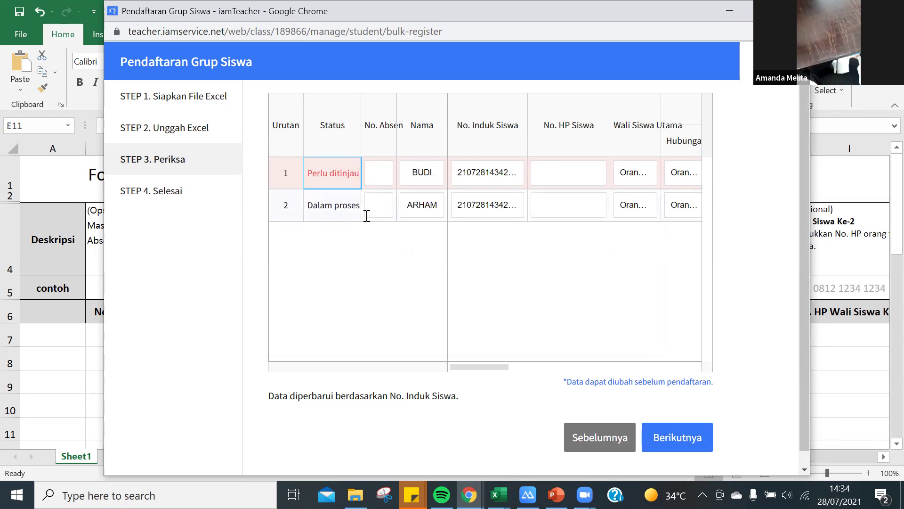
{"action": "left_click", "coordinate": [423, 173]}
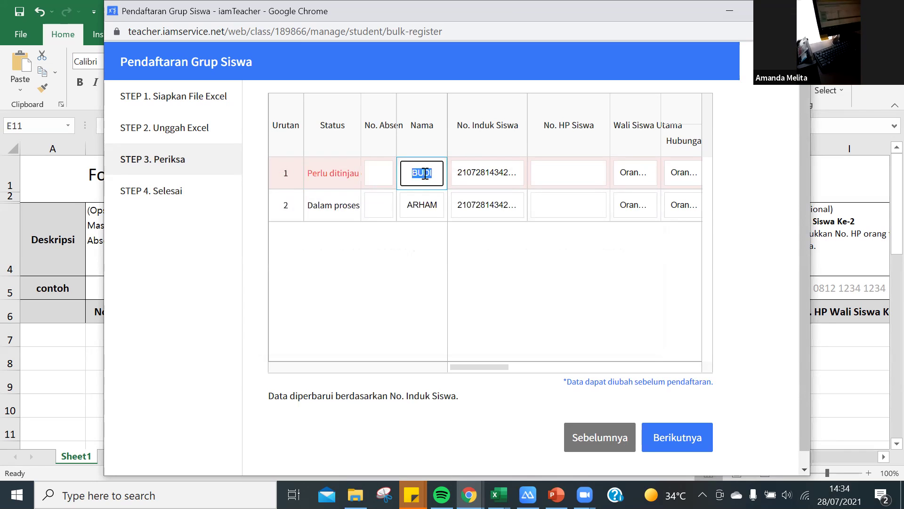
{"action": "left_click", "coordinate": [488, 175]}
{"action": "left_click", "coordinate": [529, 308]}
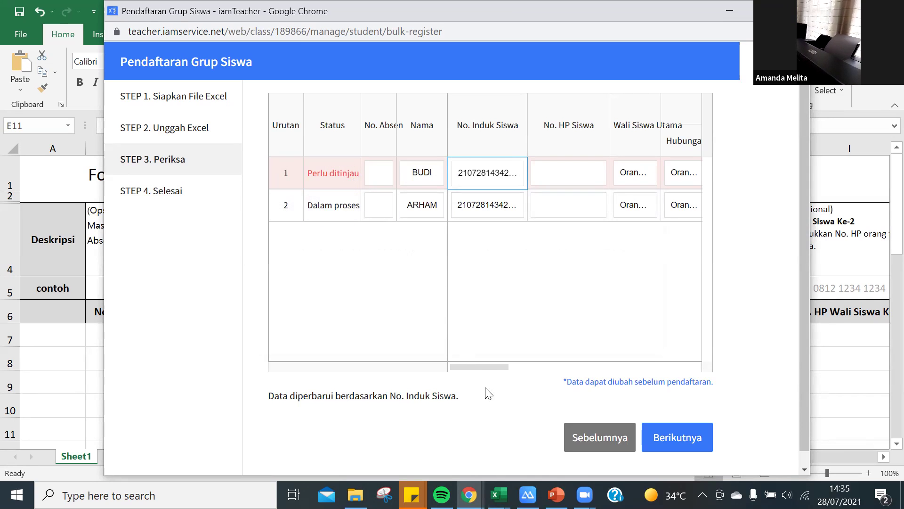
Correct the format of row 1's guardian No. HP so both students read 'Dalam proses'.
{"action": "left_click_drag", "start_coordinate": [481, 365], "coordinate": [531, 364]}
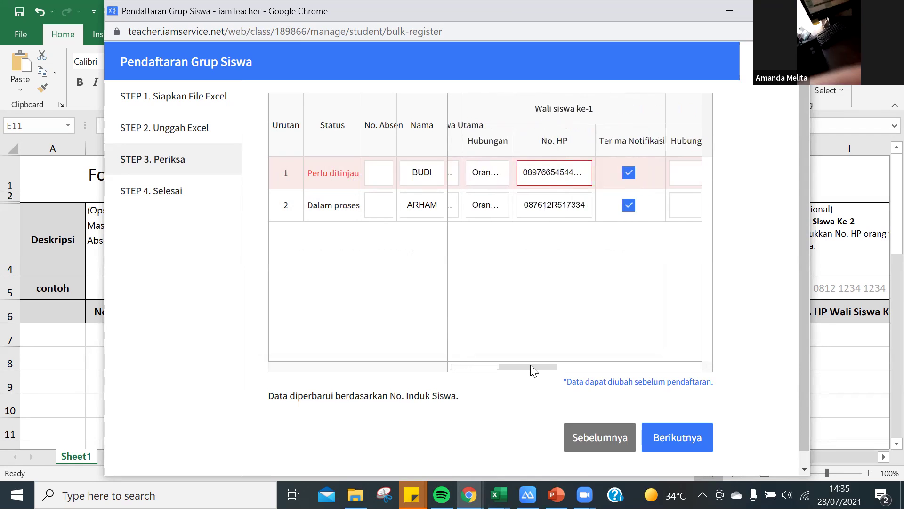
{"action": "double_click", "coordinate": [570, 173]}
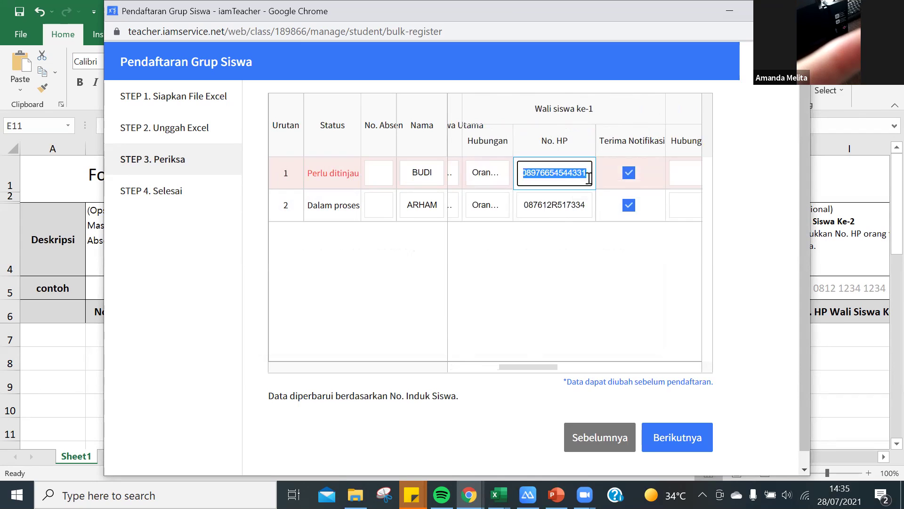
{"action": "left_click", "coordinate": [542, 173]}
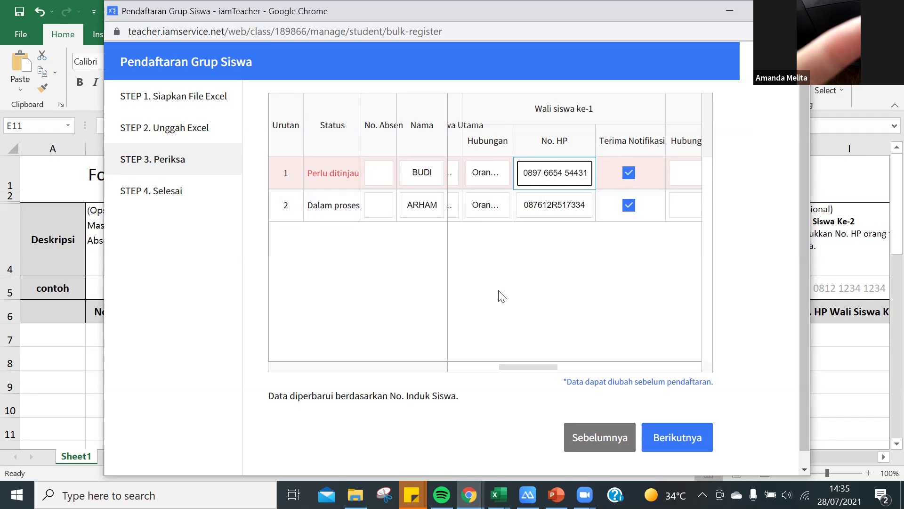
{"action": "mouse_move", "coordinate": [555, 369]}
{"action": "left_mouse_down"}
{"action": "mouse_move", "coordinate": [482, 372]}
{"action": "mouse_move", "coordinate": [618, 368]}
{"action": "mouse_move", "coordinate": [471, 383]}
{"action": "mouse_move", "coordinate": [566, 369]}
{"action": "left_mouse_up"}
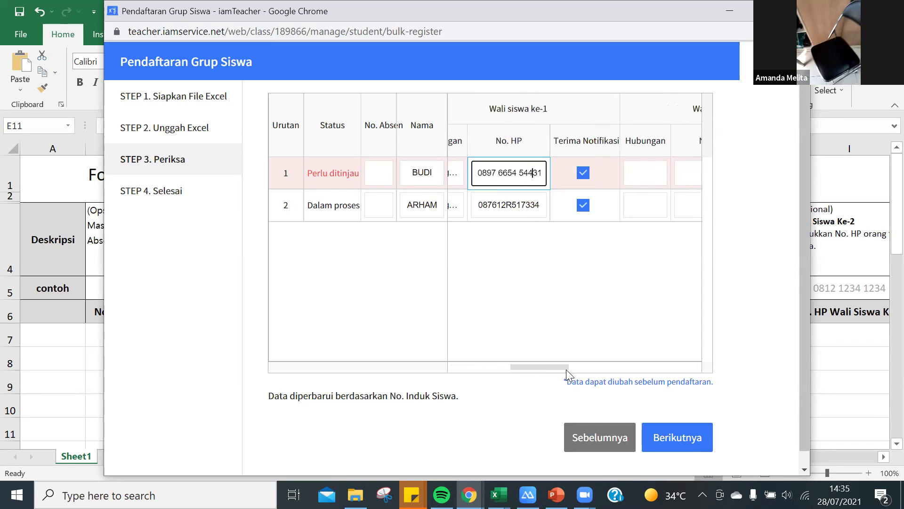
{"action": "left_click", "coordinate": [342, 177]}
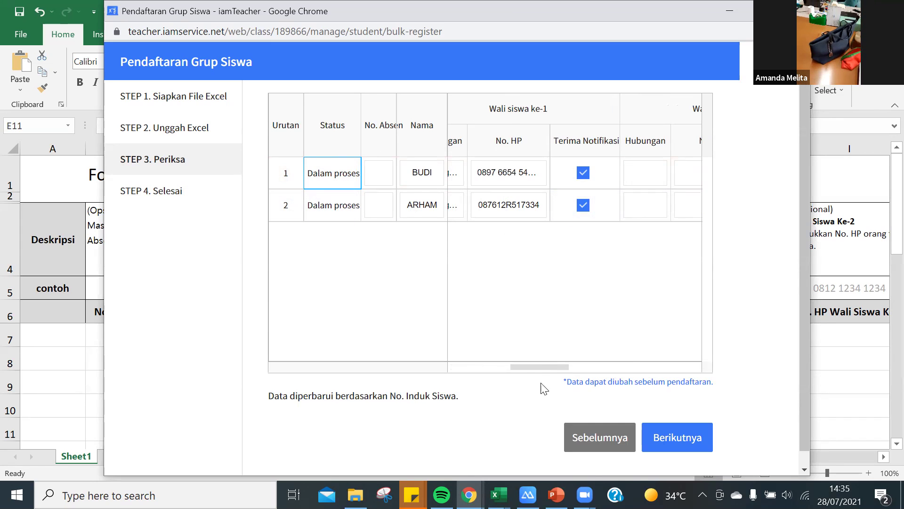
{"action": "scroll", "coordinate": [541, 372], "scroll_direction": "left", "scroll_amount": 1}
{"action": "scroll", "coordinate": [541, 372], "scroll_direction": "right", "scroll_amount": 4}
{"action": "scroll", "coordinate": [542, 372], "scroll_direction": "left", "scroll_amount": 3}
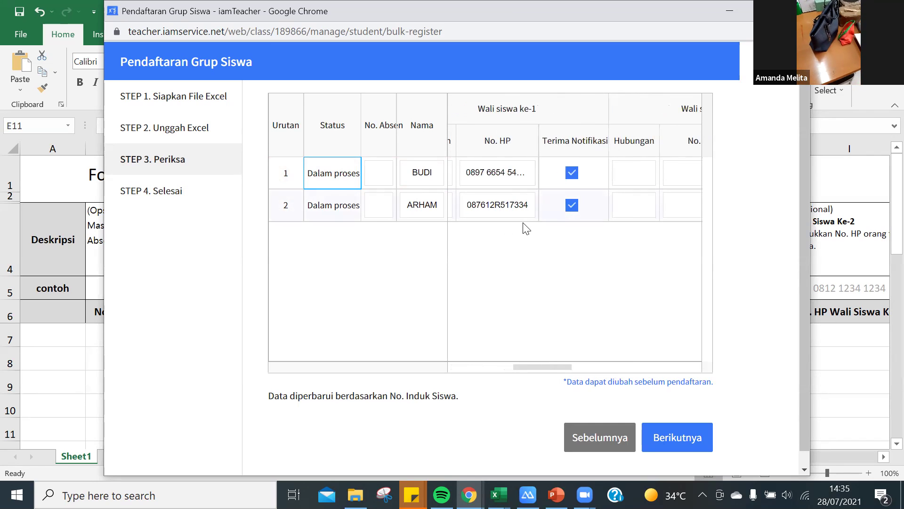
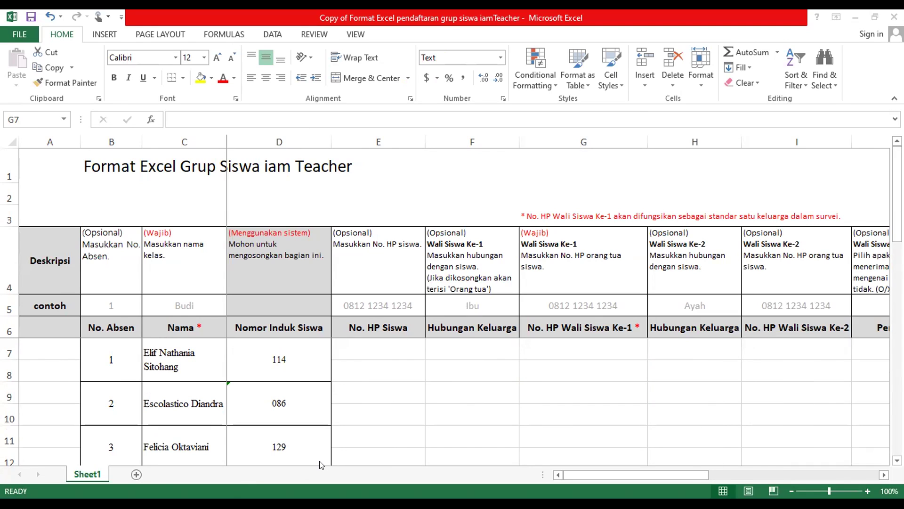
Paste the copied guardian phone numbers into G7:G22 under 'No. HP Wali Siswa Ke-1'.
{"action": "key", "text": "ctrl+c"}
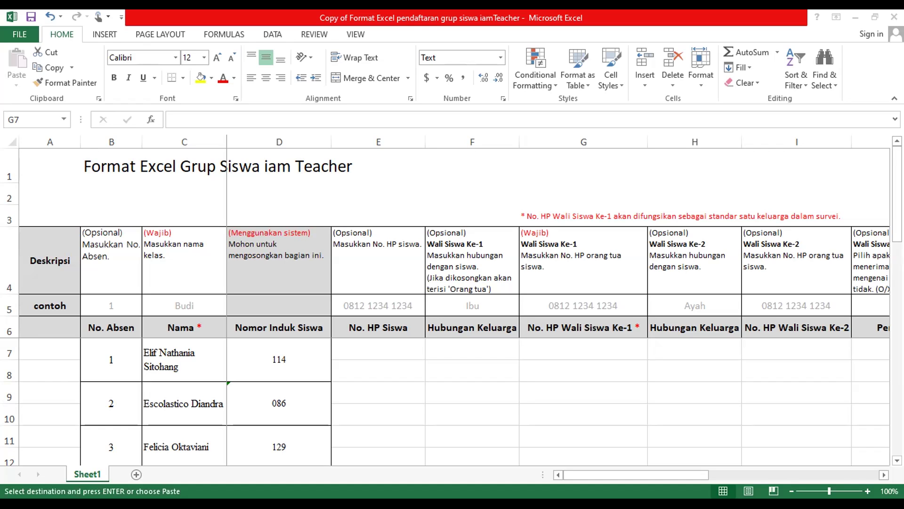
{"action": "left_click", "coordinate": [602, 349]}
{"action": "left_click_drag", "start_coordinate": [605, 343], "coordinate": [586, 429]}
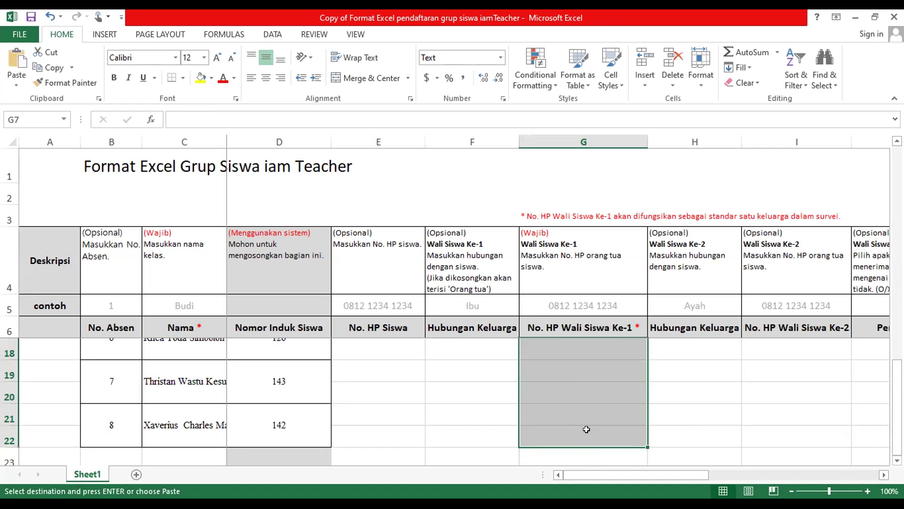
{"action": "key", "text": "ctrl+v"}
{"action": "left_click", "coordinate": [720, 375]}
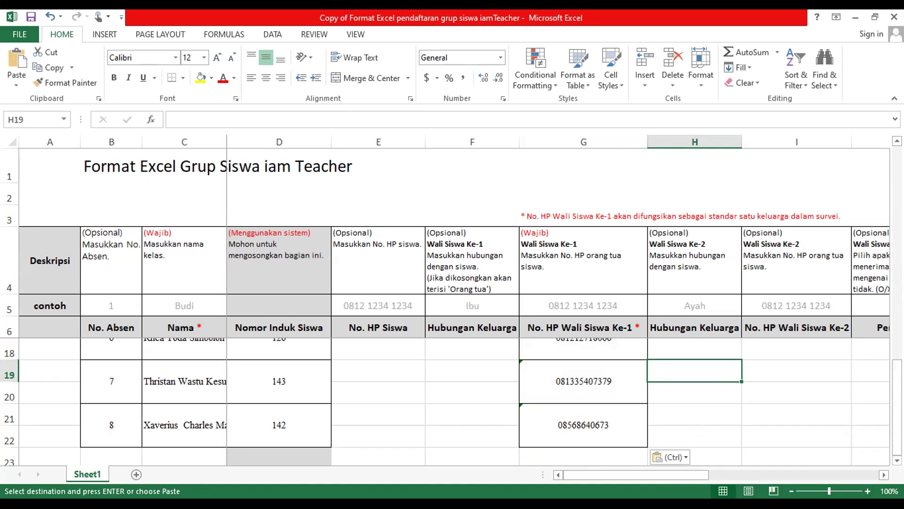
Scroll through the sheet to review the pasted phone numbers against each student.
{"action": "left_click_drag", "start_coordinate": [897, 405], "coordinate": [897, 372]}
{"action": "scroll", "coordinate": [367, 358], "scroll_direction": "down", "scroll_amount": 1}
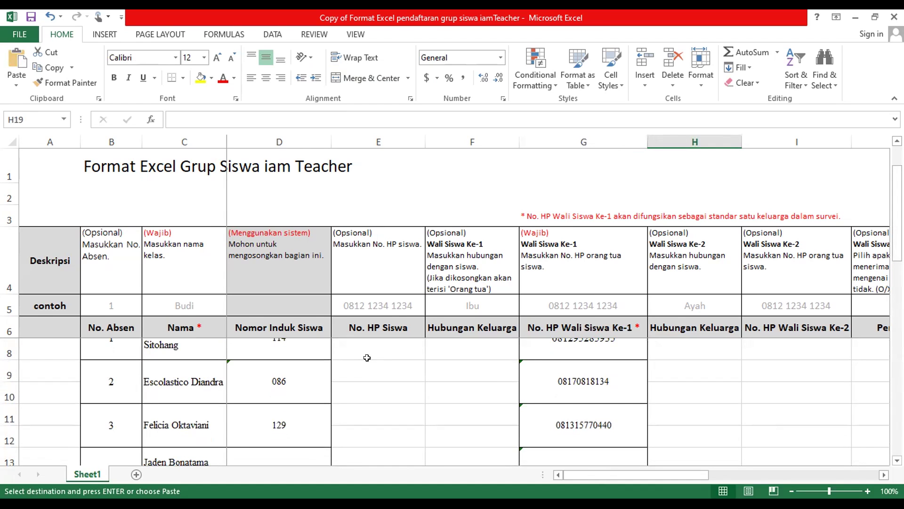
{"action": "left_click", "coordinate": [484, 344]}
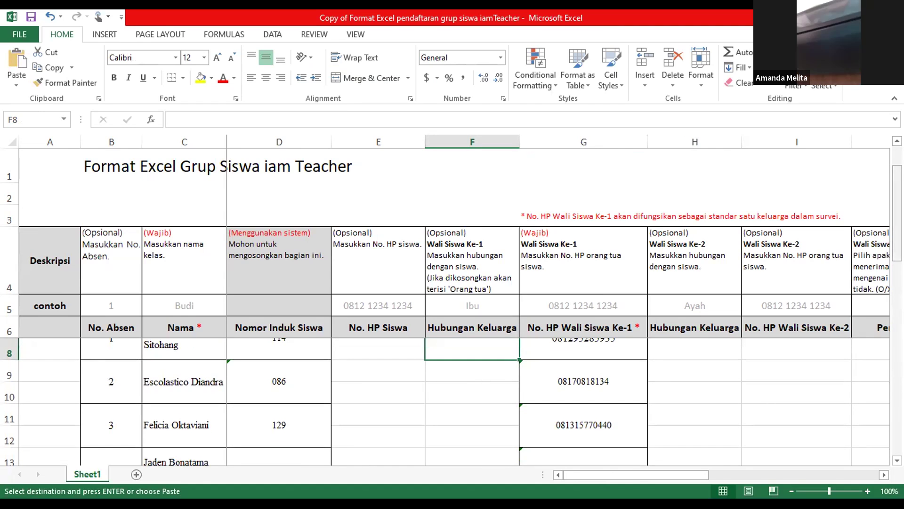
{"action": "scroll", "coordinate": [462, 343], "scroll_direction": "up", "scroll_amount": 1}
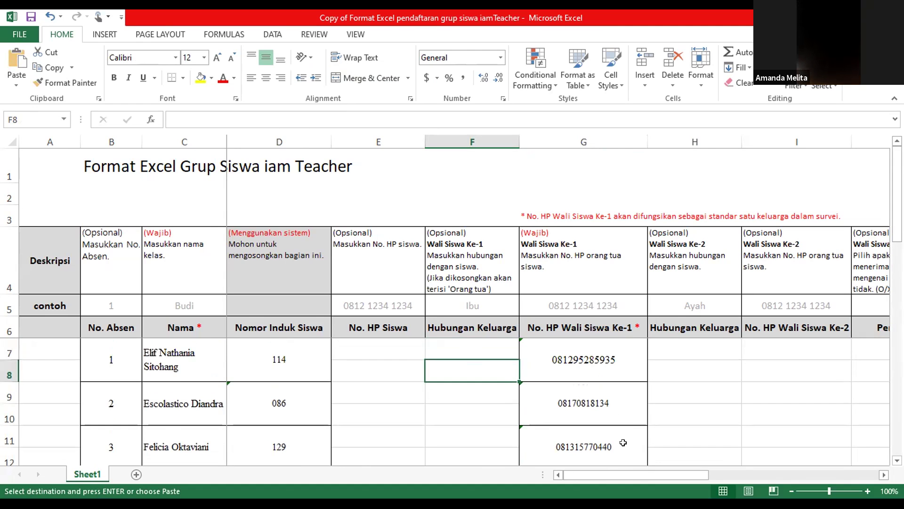
Scroll down the filled template to check the remaining student rows.
{"action": "left_click_drag", "start_coordinate": [609, 472], "coordinate": [575, 459]}
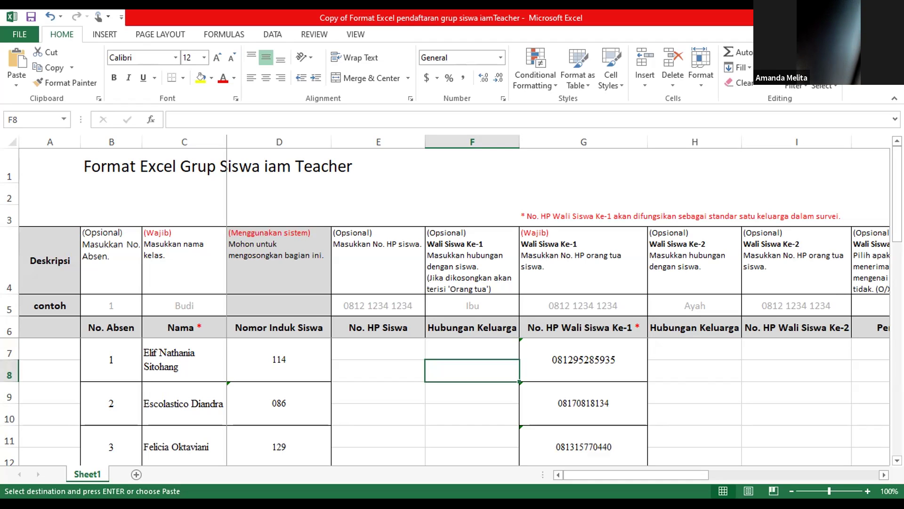
{"action": "scroll", "coordinate": [720, 251], "scroll_direction": "down", "scroll_amount": 1}
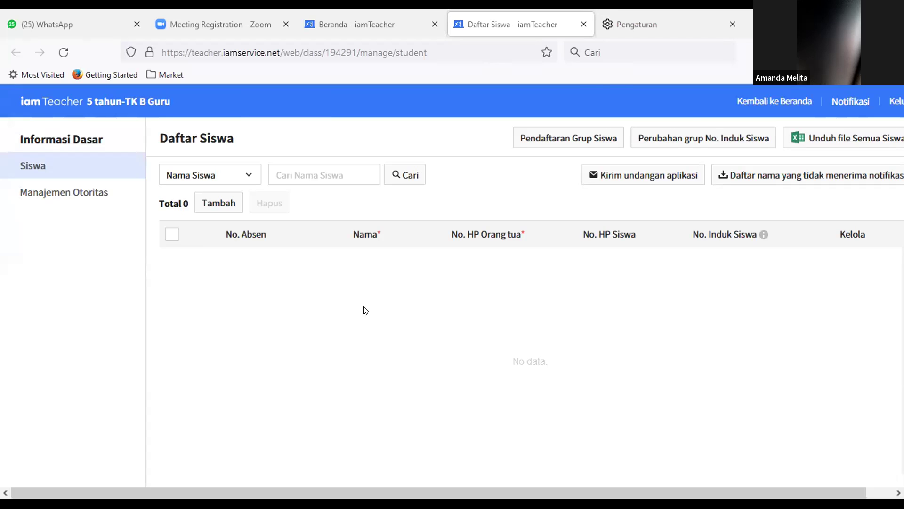
Start Pendaftaran Grup Siswa and upload the filled 'Copy of Format Excel' template file.
{"action": "left_click", "coordinate": [558, 136]}
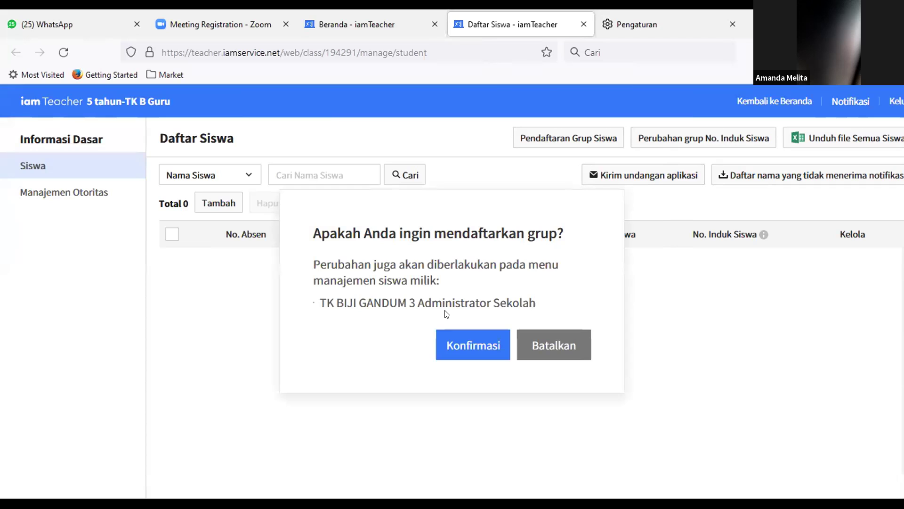
{"action": "left_click", "coordinate": [451, 351]}
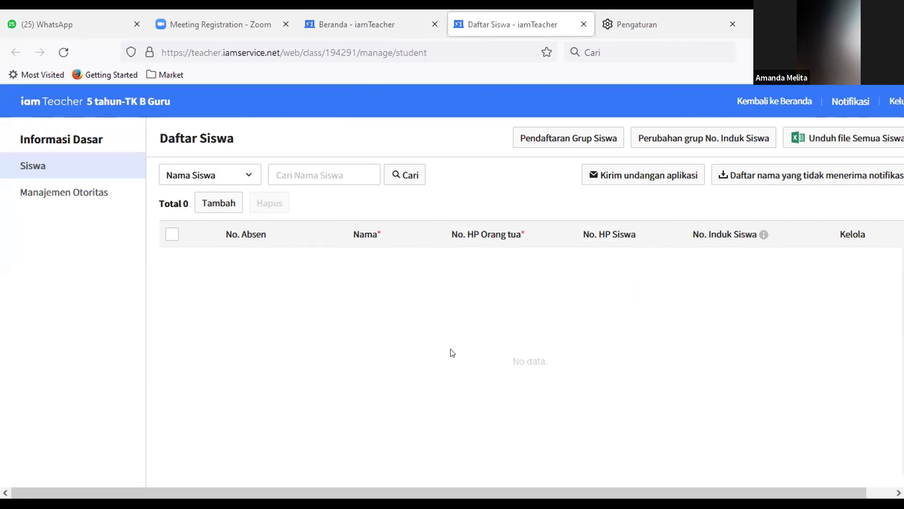
{"action": "left_click", "coordinate": [531, 141]}
{"action": "left_click", "coordinate": [533, 168]}
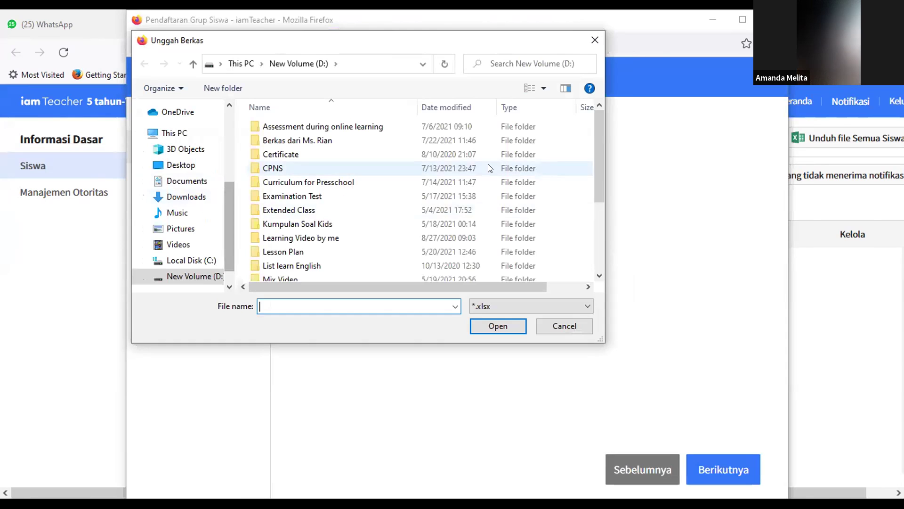
{"action": "left_click_drag", "start_coordinate": [598, 189], "coordinate": [598, 252]}
{"action": "left_click", "coordinate": [427, 275]}
{"action": "double_click", "coordinate": [427, 275]}
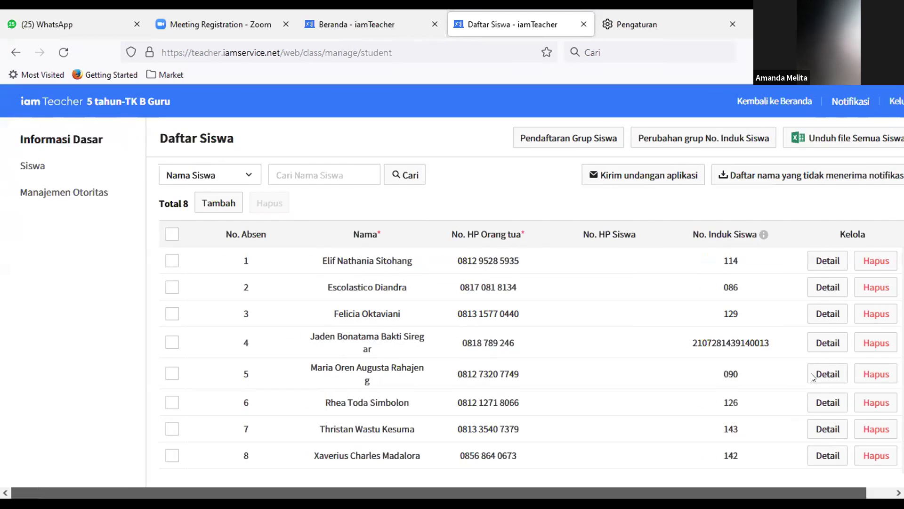
Open the Detail panel for student number 4 and switch it to Edit mode.
{"action": "left_click", "coordinate": [819, 344]}
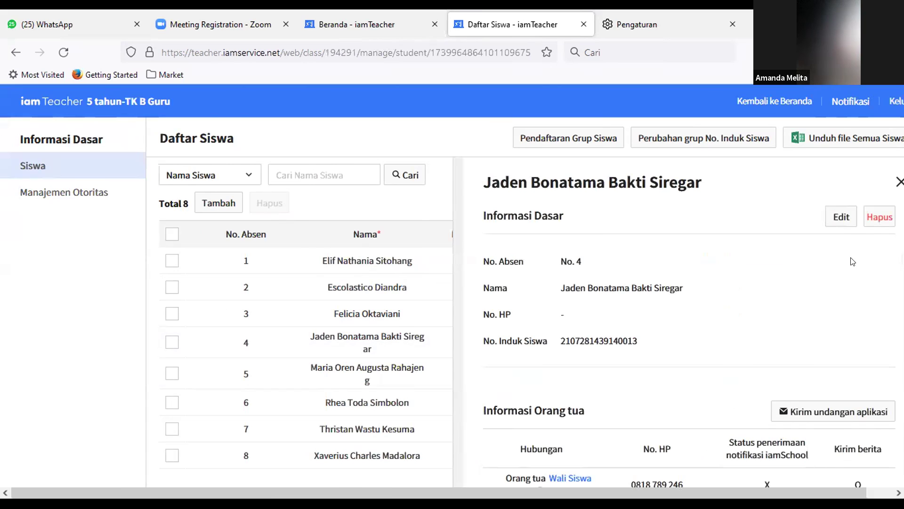
{"action": "left_click", "coordinate": [841, 217]}
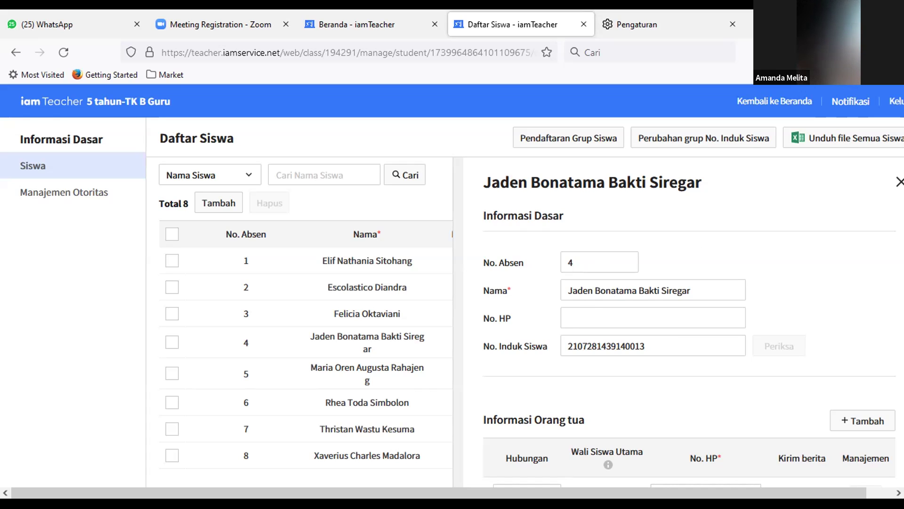
Replace student 4's No. Induk Siswa with 151 and check its availability.
{"action": "left_click", "coordinate": [694, 347]}
{"action": "key", "text": "BackSpace"}
{"action": "key", "text": "BackSpace"}
{"action": "key", "text": "BackSpace"}
{"action": "key", "text": "BackSpace"}
{"action": "key", "text": "BackSpace"}
{"action": "key", "text": "BackSpace"}
{"action": "key", "text": "BackSpace"}
{"action": "key", "text": "BackSpace"}
{"action": "key", "text": "BackSpace"}
{"action": "key", "text": "BackSpace"}
{"action": "key", "text": "BackSpace"}
{"action": "key", "text": "BackSpace"}
{"action": "key", "text": "BackSpace"}
{"action": "key", "text": "BackSpace"}
{"action": "key", "text": "BackSpace"}
{"action": "key", "text": "BackSpace"}
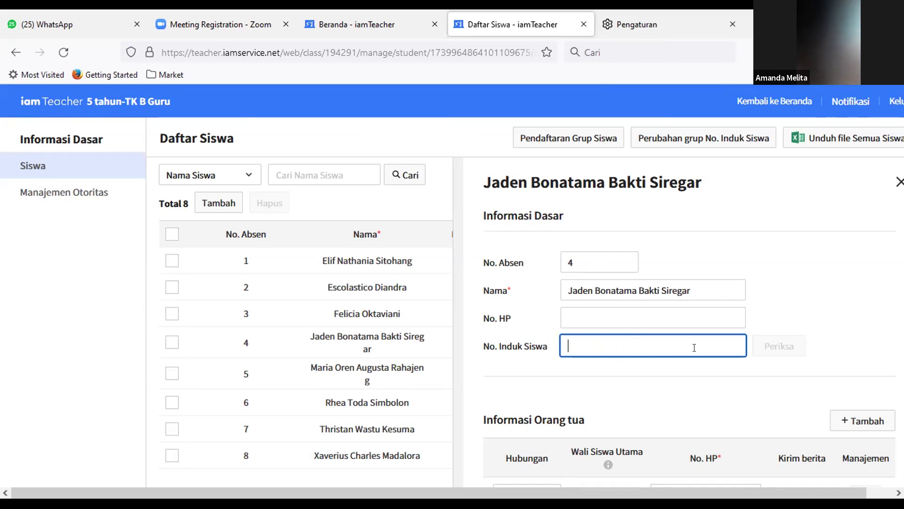
{"action": "type", "text": "151"}
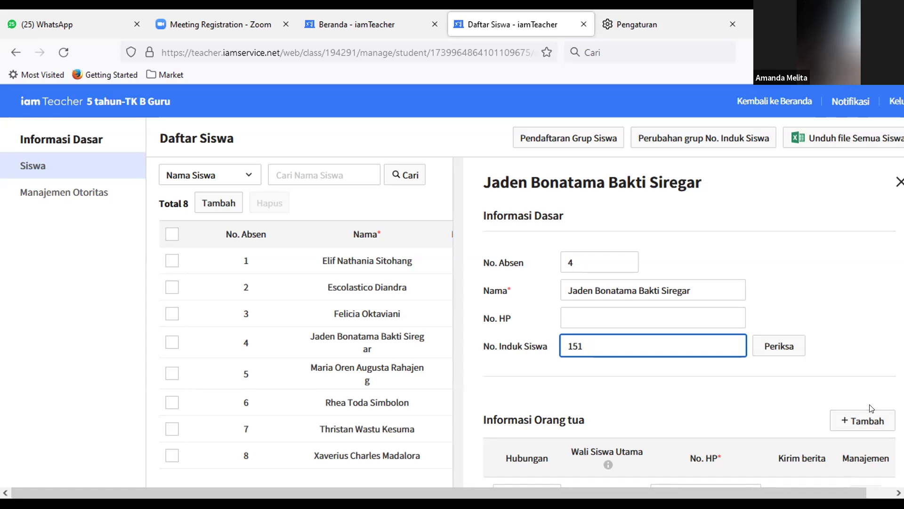
{"action": "left_click", "coordinate": [797, 344]}
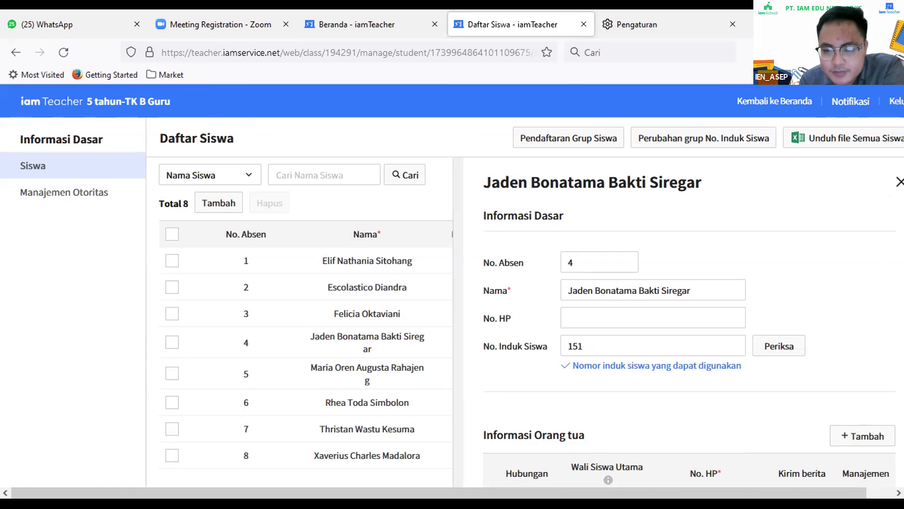
Save and confirm student 4's updated details, then close the panel.
{"action": "scroll", "coordinate": [689, 349], "scroll_direction": "down", "scroll_amount": 3}
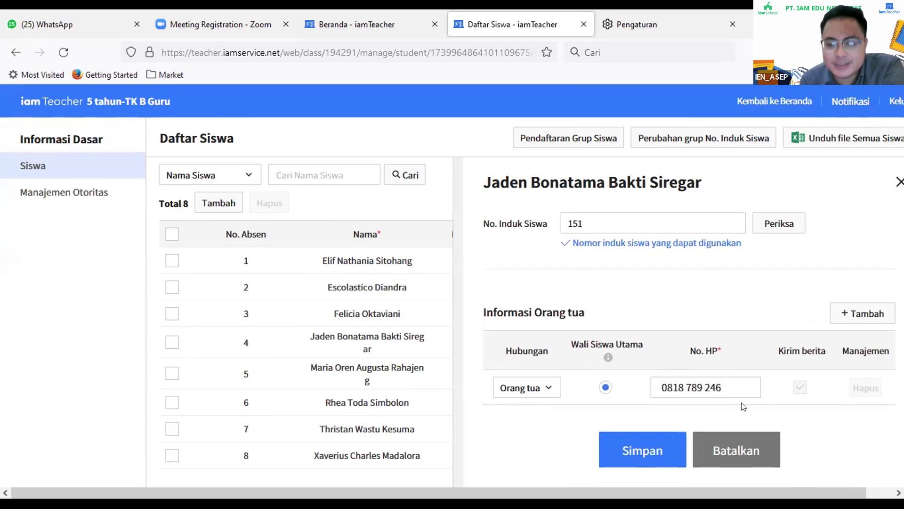
{"action": "left_click", "coordinate": [663, 450]}
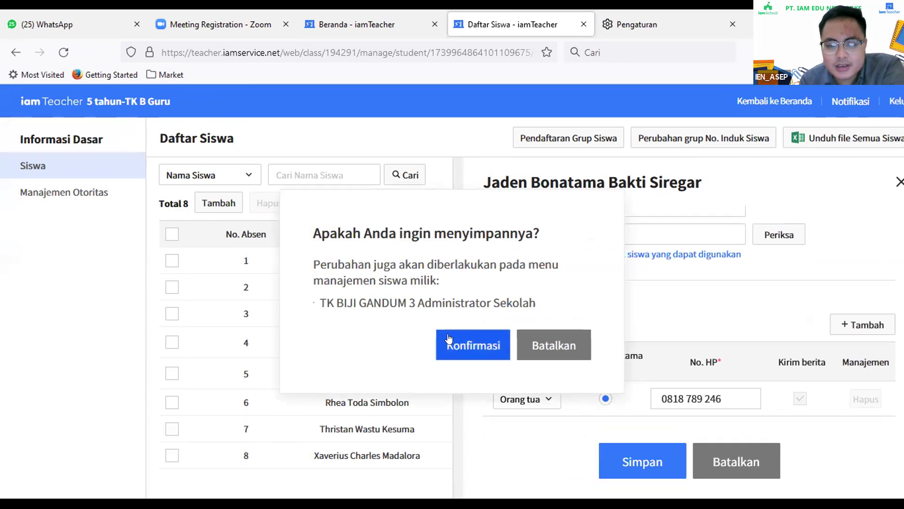
{"action": "left_click", "coordinate": [445, 342]}
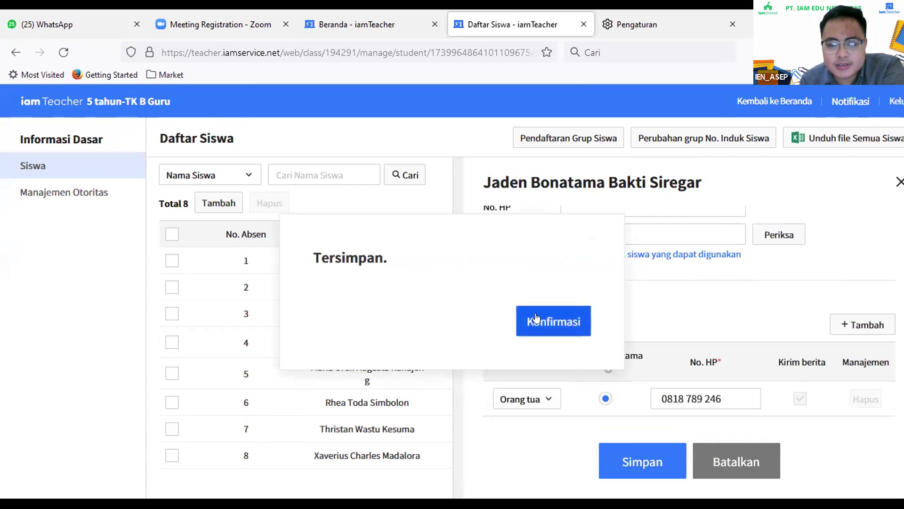
{"action": "left_click", "coordinate": [529, 321]}
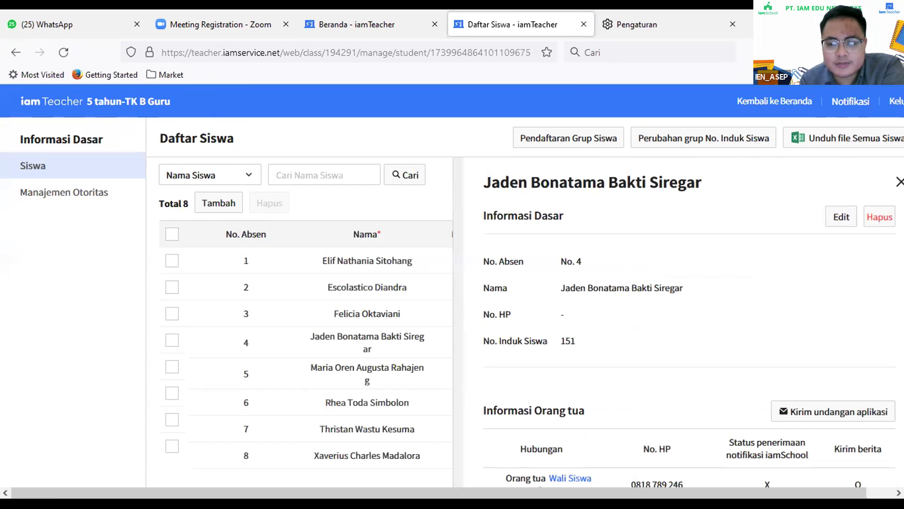
{"action": "left_click", "coordinate": [898, 182]}
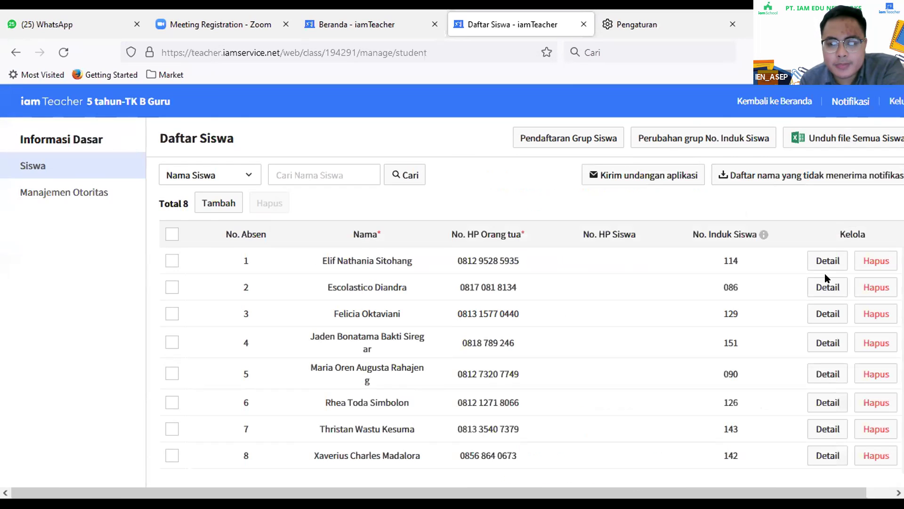
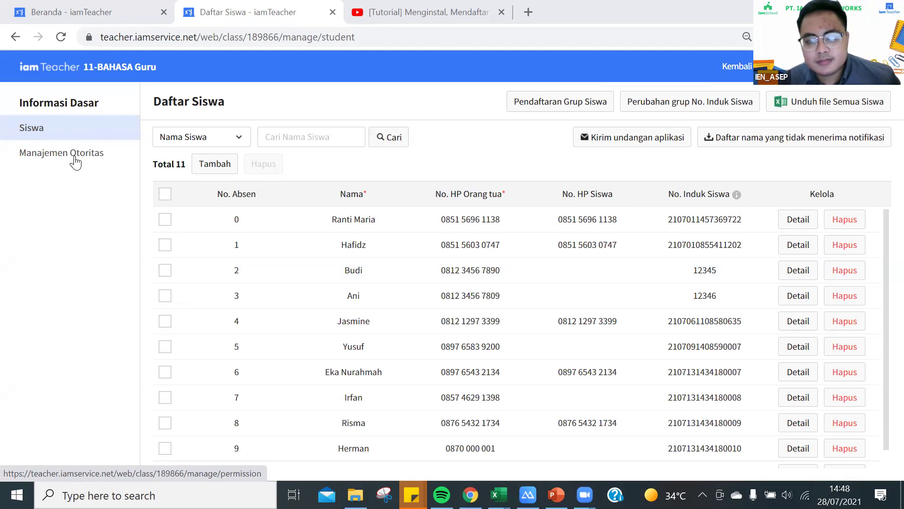
Open Manajemen Otoritas and start removing the first substitute teacher of 11-BAHASA.
{"action": "left_click", "coordinate": [75, 162]}
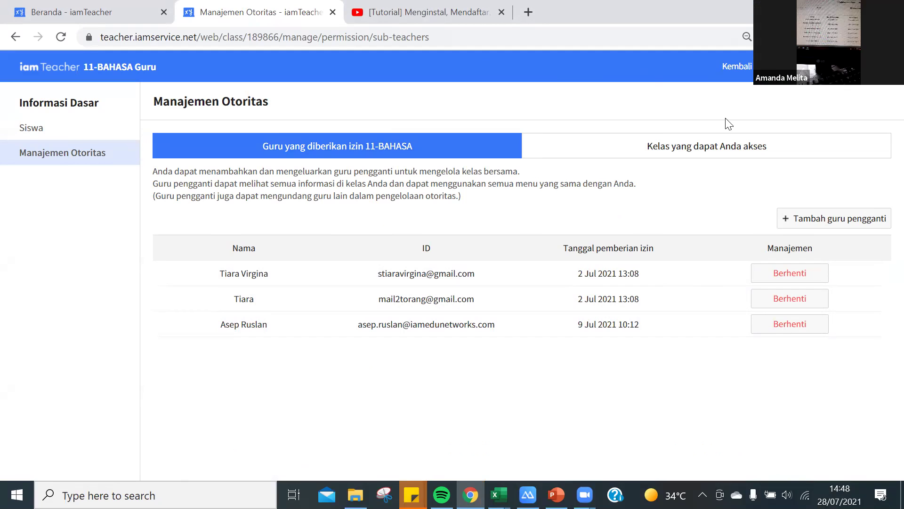
{"action": "left_click", "coordinate": [796, 276]}
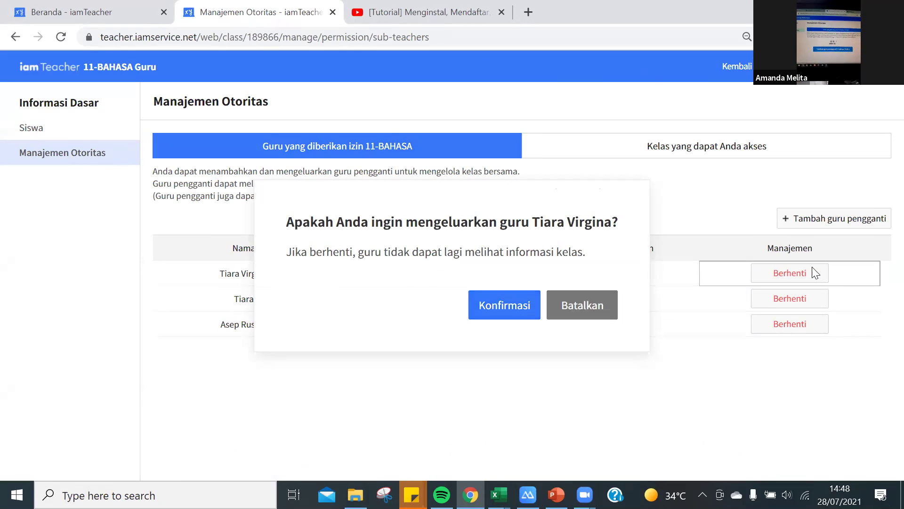
Confirm removal of all three substitute teachers from 11-BAHASA.
{"action": "left_click", "coordinate": [484, 307]}
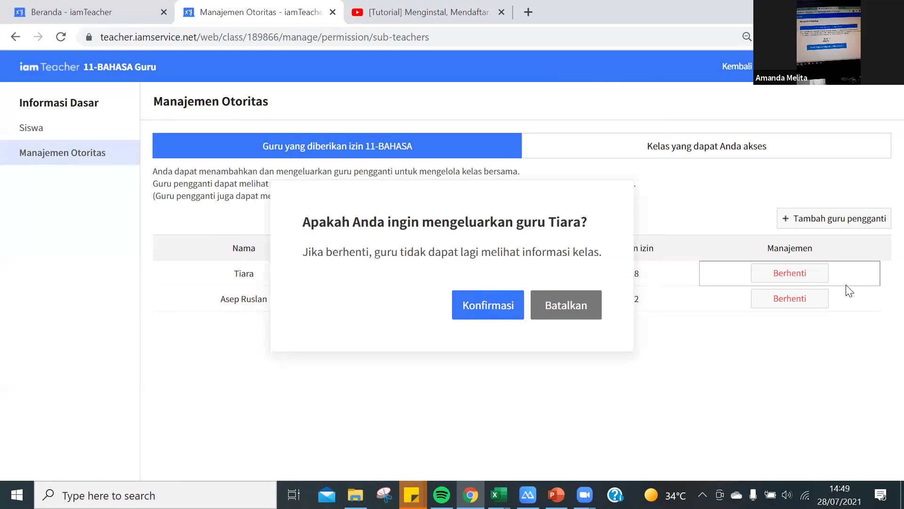
{"action": "left_click", "coordinate": [803, 260]}
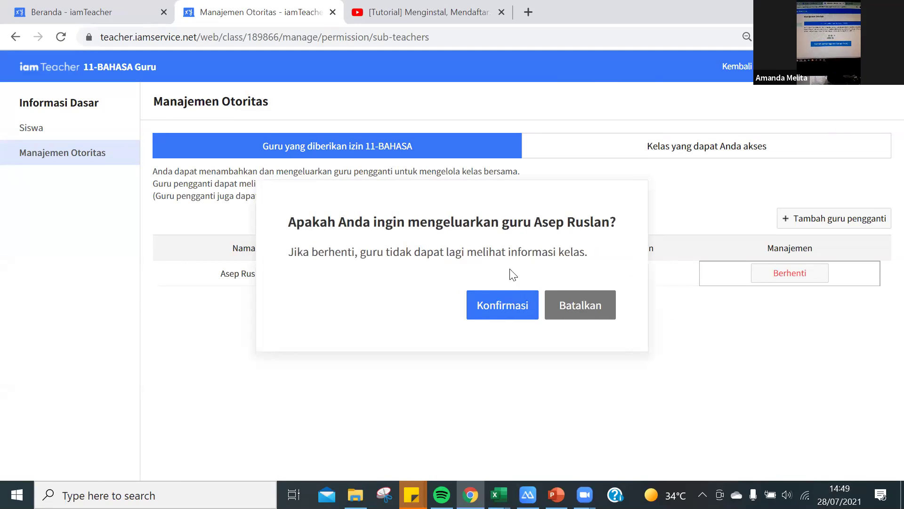
{"action": "left_click", "coordinate": [502, 305]}
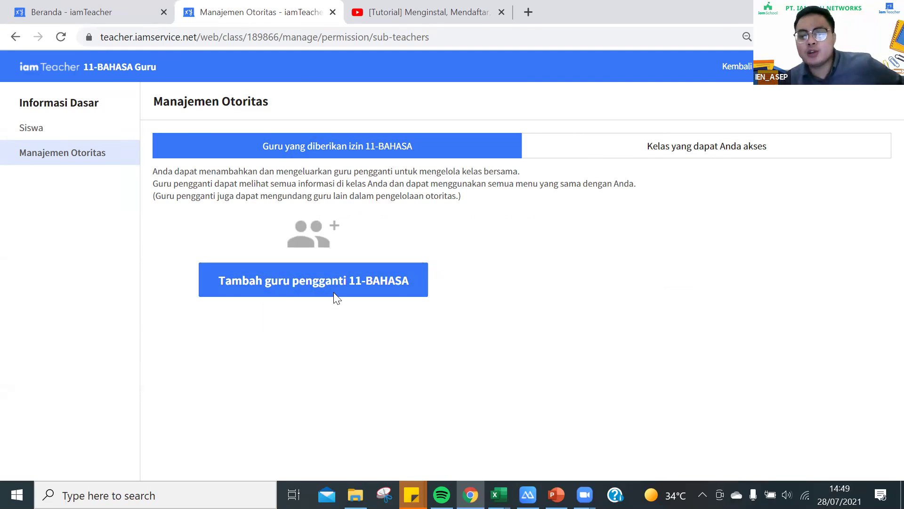
{"action": "left_click", "coordinate": [359, 277]}
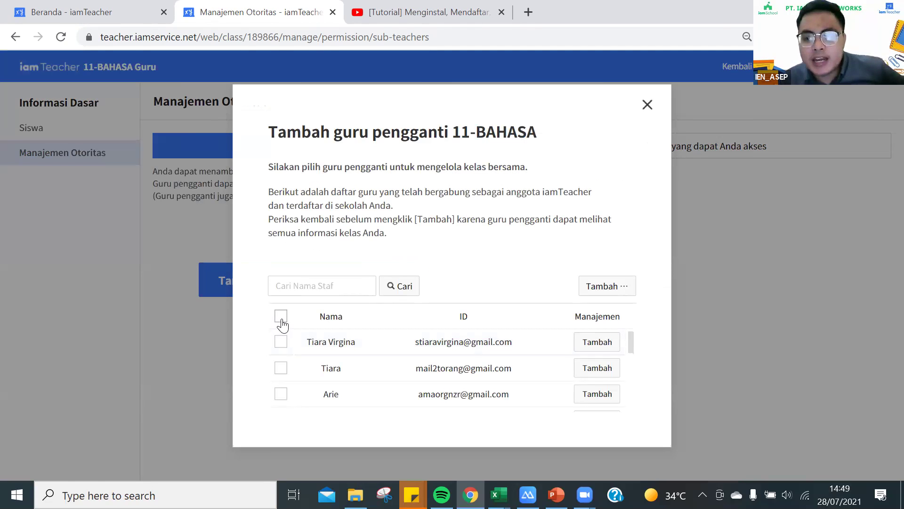
Tick three staff teachers, add and confirm them as substitutes, then dismiss the script error.
{"action": "left_click", "coordinate": [281, 342]}
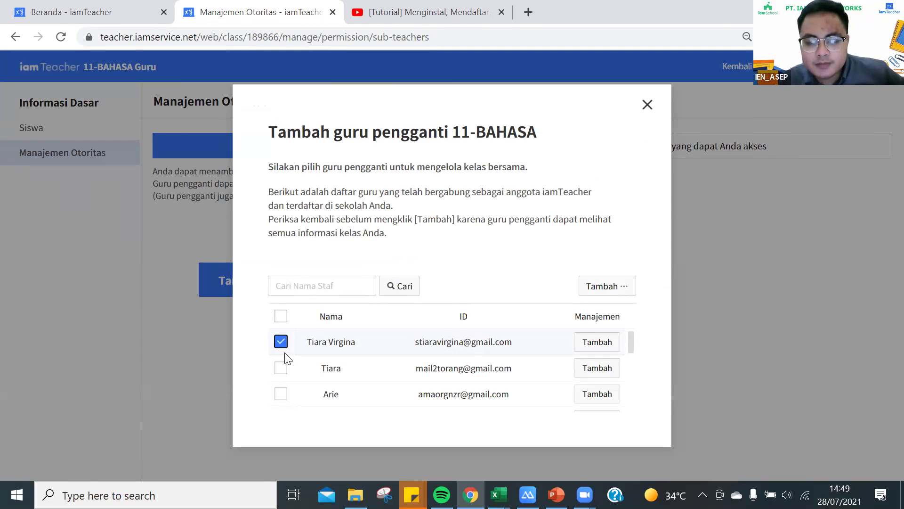
{"action": "left_click", "coordinate": [281, 368]}
{"action": "scroll", "coordinate": [285, 371], "scroll_direction": "down", "scroll_amount": 3}
{"action": "scroll", "coordinate": [289, 372], "scroll_direction": "up", "scroll_amount": 1}
{"action": "scroll", "coordinate": [289, 372], "scroll_direction": "down", "scroll_amount": 2}
{"action": "left_click", "coordinate": [281, 382]}
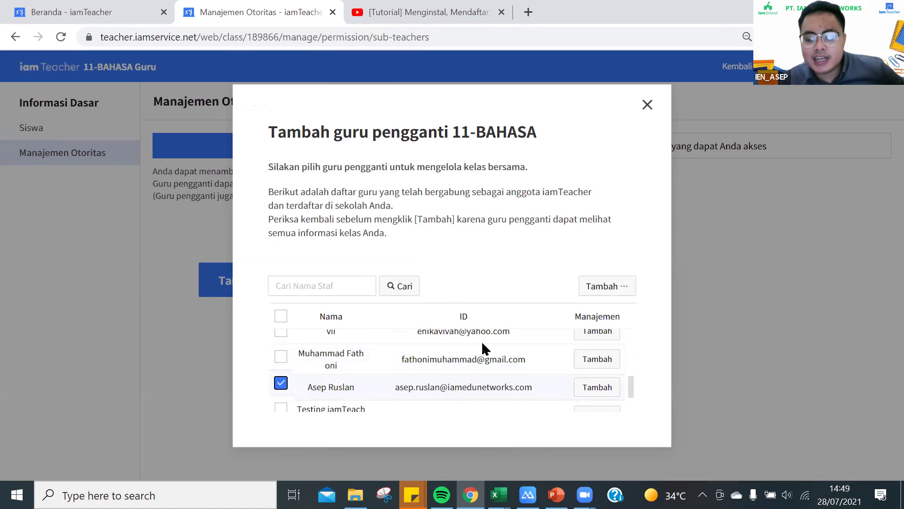
{"action": "left_click", "coordinate": [609, 290]}
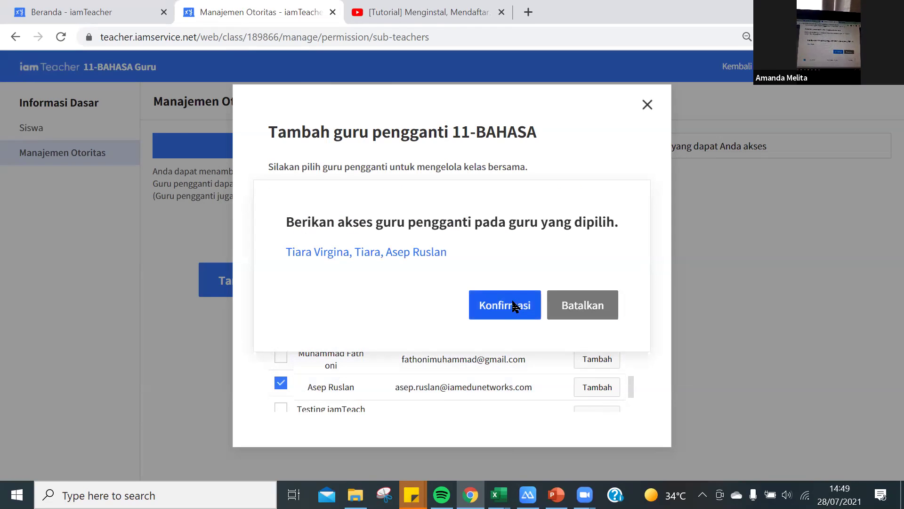
{"action": "left_click", "coordinate": [515, 304]}
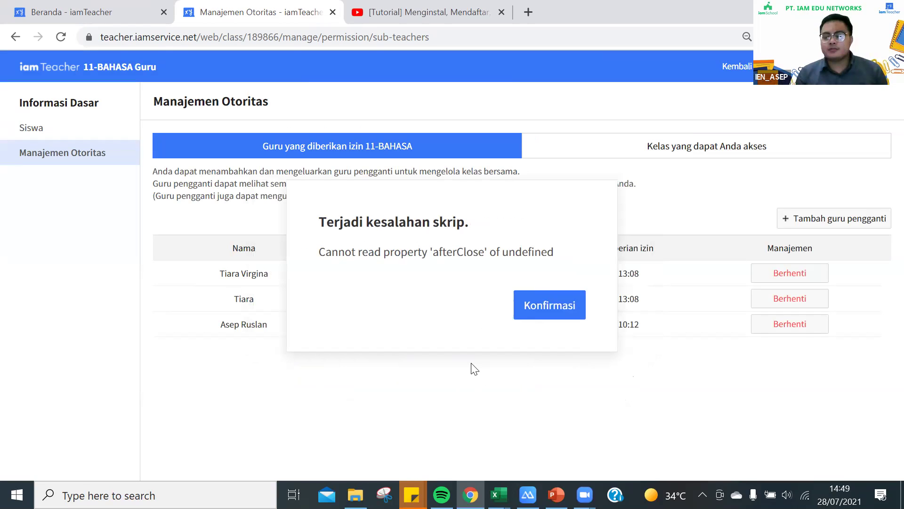
{"action": "left_click", "coordinate": [545, 314]}
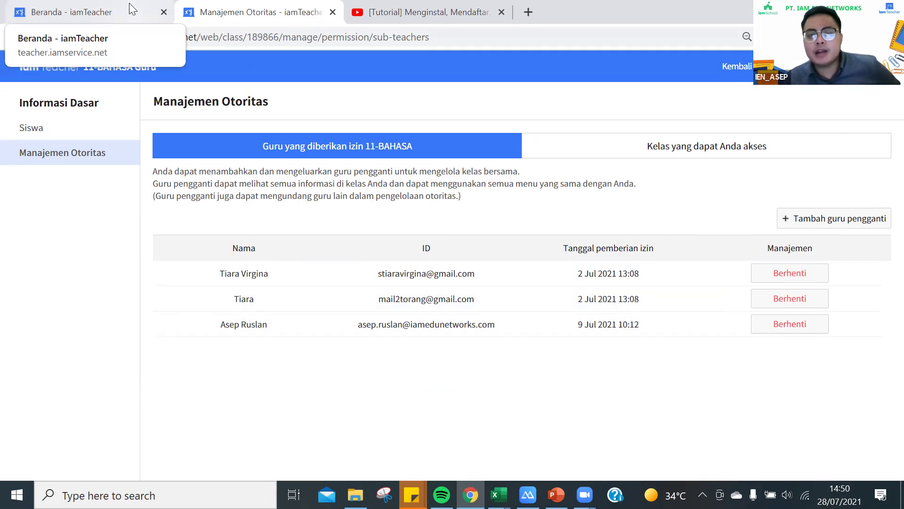
{"action": "left_click", "coordinate": [129, 10]}
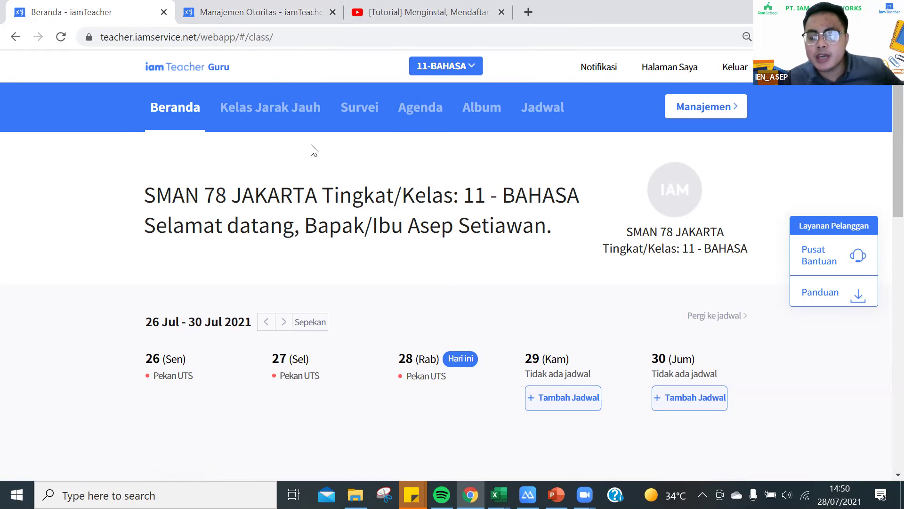
{"action": "left_click", "coordinate": [424, 12]}
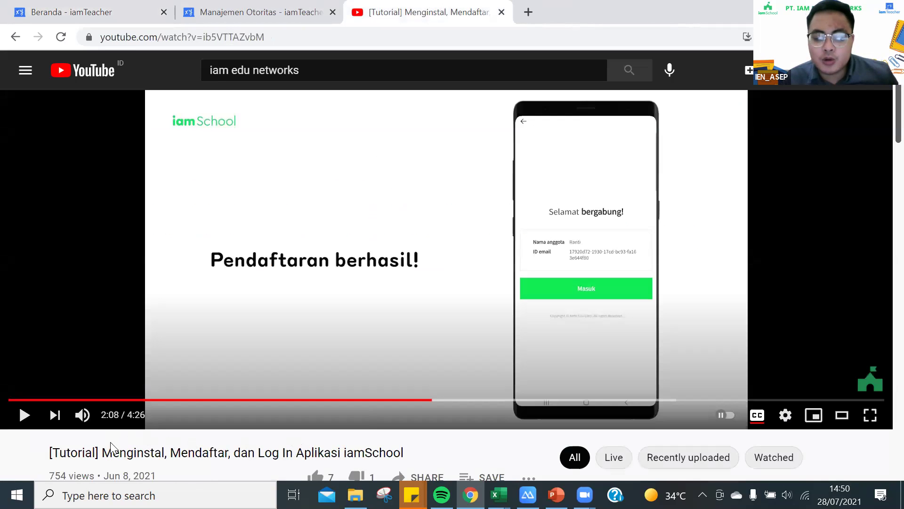
{"action": "scroll", "coordinate": [87, 294], "scroll_direction": "down", "scroll_amount": 3}
{"action": "left_click", "coordinate": [76, 312]}
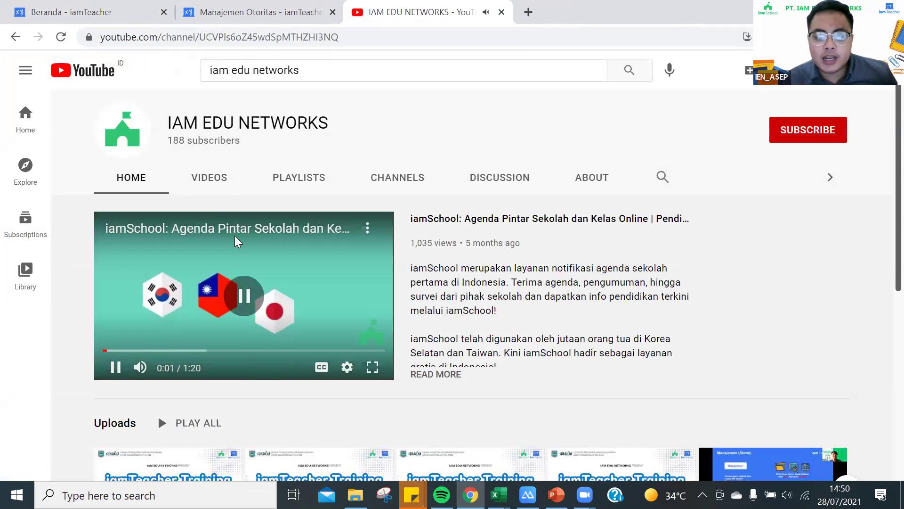
{"action": "left_click", "coordinate": [218, 181]}
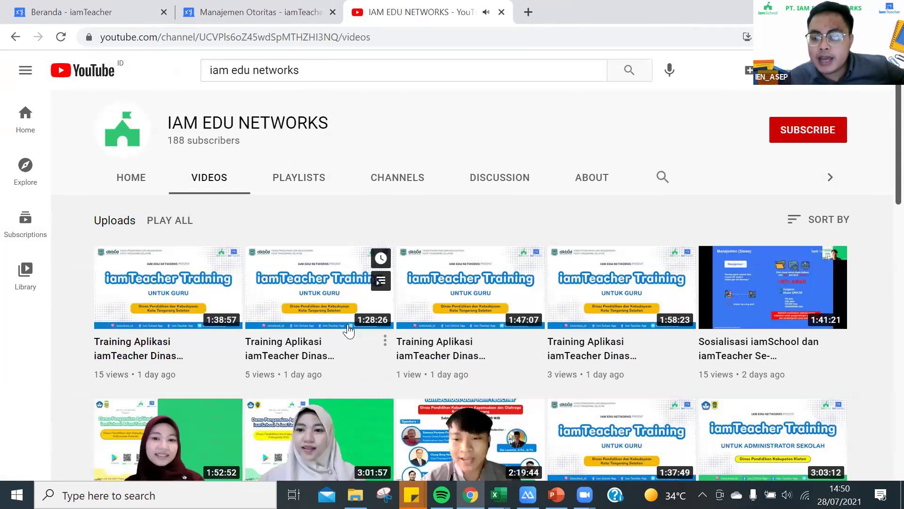
{"action": "scroll", "coordinate": [415, 236], "scroll_direction": "down", "scroll_amount": 15}
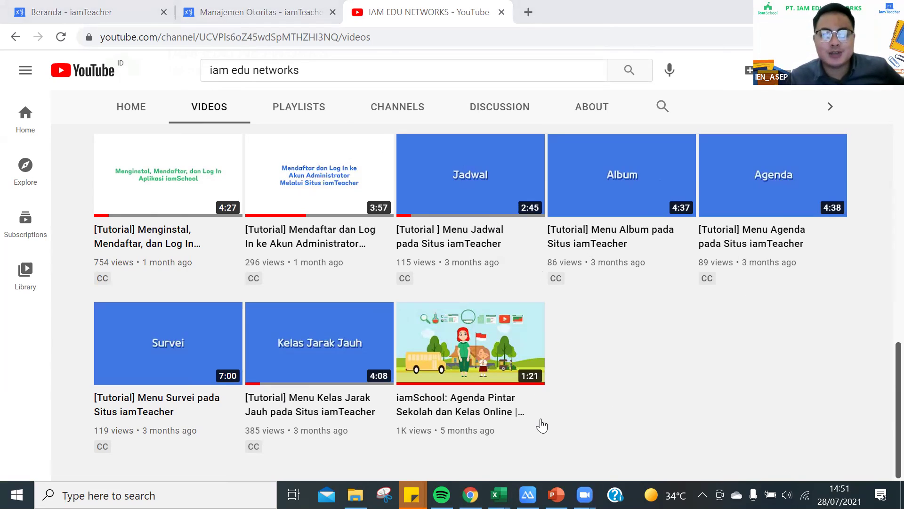
{"action": "left_click", "coordinate": [252, 17]}
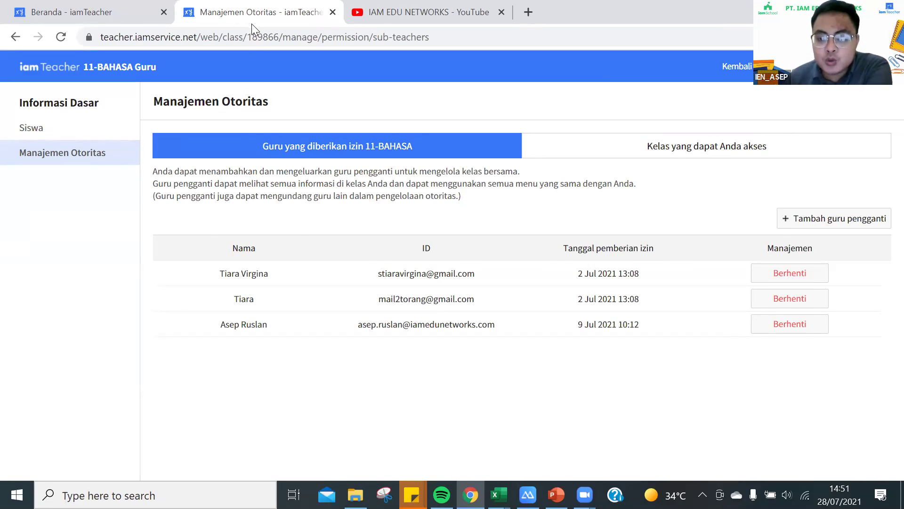
{"action": "left_click", "coordinate": [141, 14]}
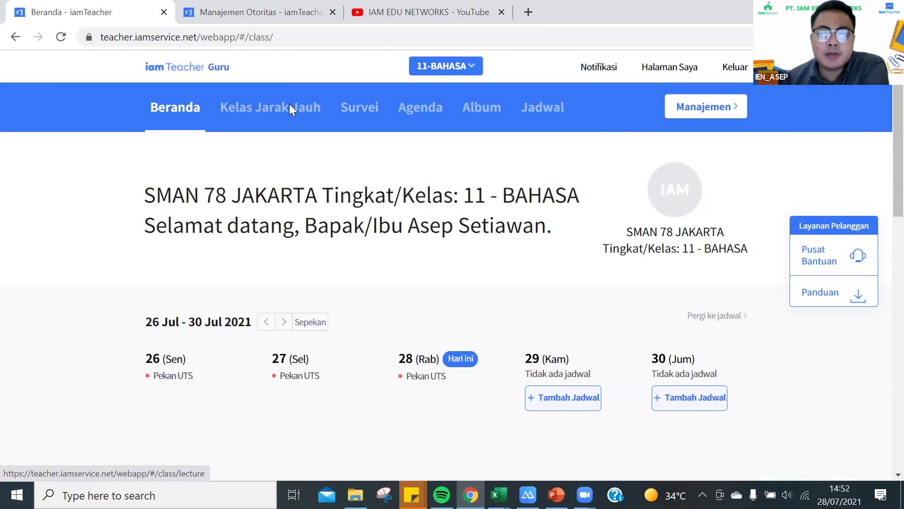
Go to the Kelas Jarak Jauh section from the 11-BAHASA home page.
{"action": "left_click", "coordinate": [262, 112]}
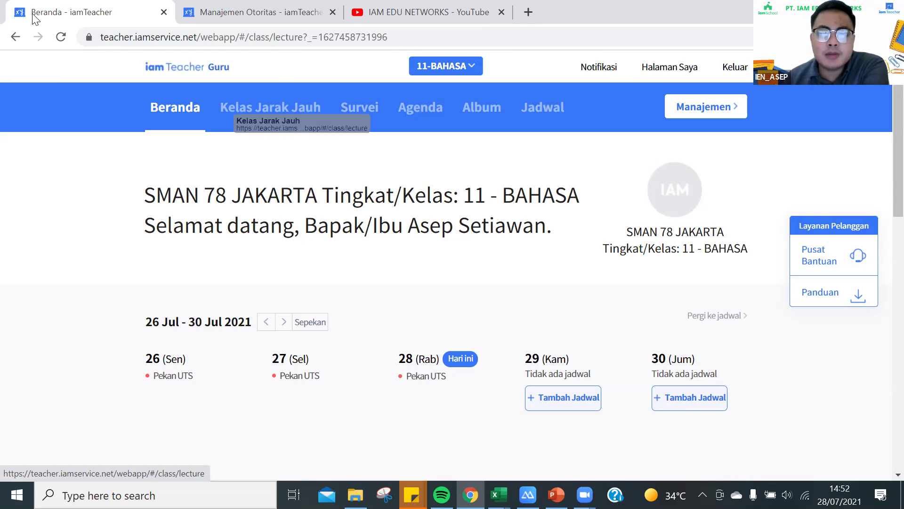
Reload the class list past the App Version error and open a blank Buka Kelas form.
{"action": "left_click", "coordinate": [61, 37]}
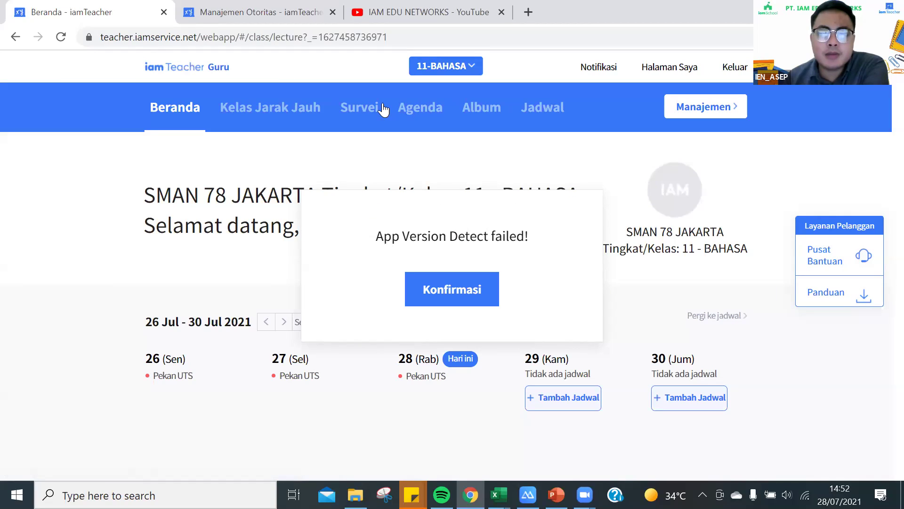
{"action": "key", "text": "F5"}
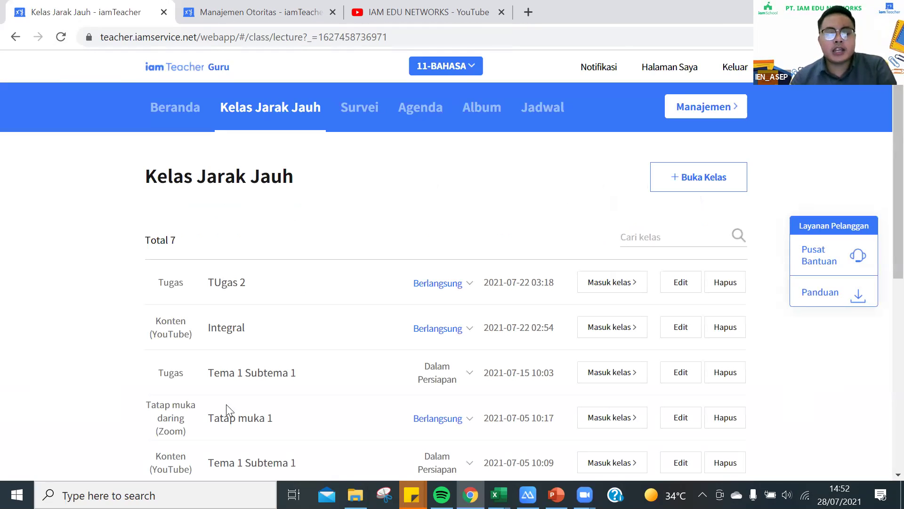
{"action": "left_click", "coordinate": [694, 183]}
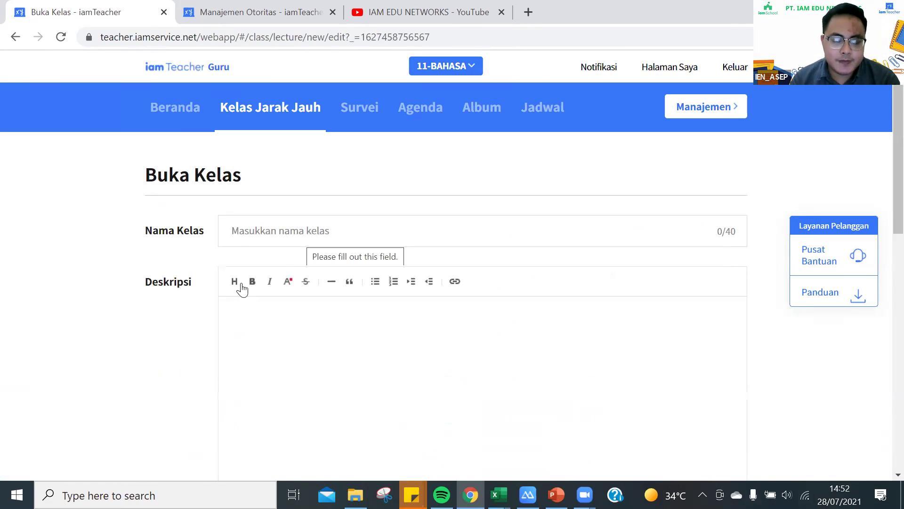
{"action": "left_click", "coordinate": [252, 231]}
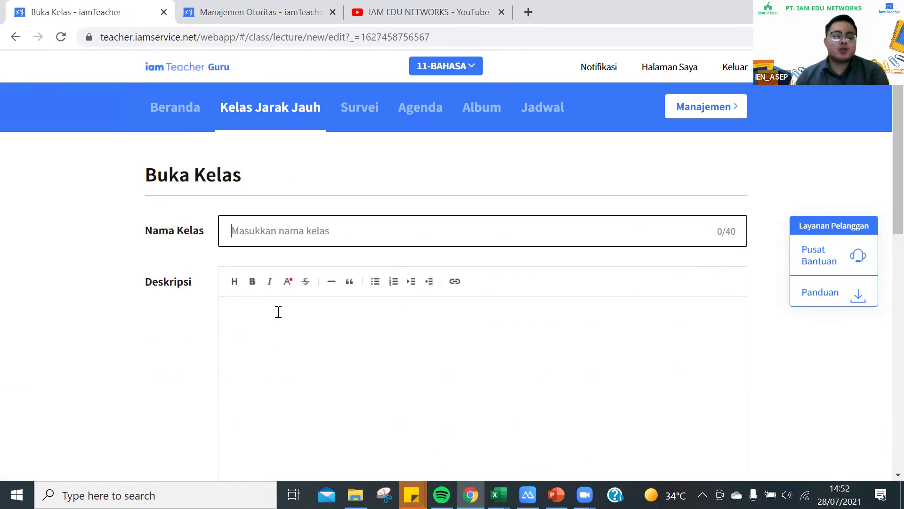
{"action": "left_click", "coordinate": [249, 302]}
{"action": "left_click", "coordinate": [281, 224]}
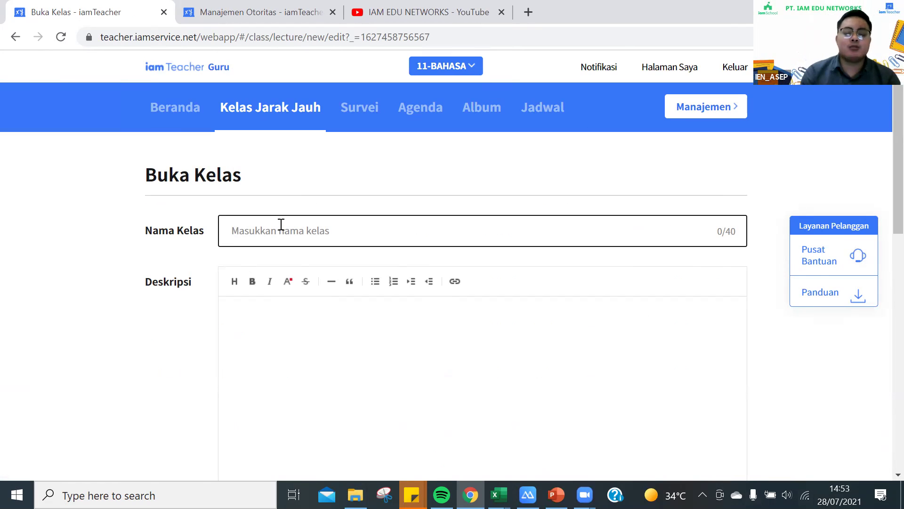
{"action": "scroll", "coordinate": [274, 226], "scroll_direction": "down", "scroll_amount": 1}
{"action": "scroll", "coordinate": [275, 226], "scroll_direction": "down", "scroll_amount": 3}
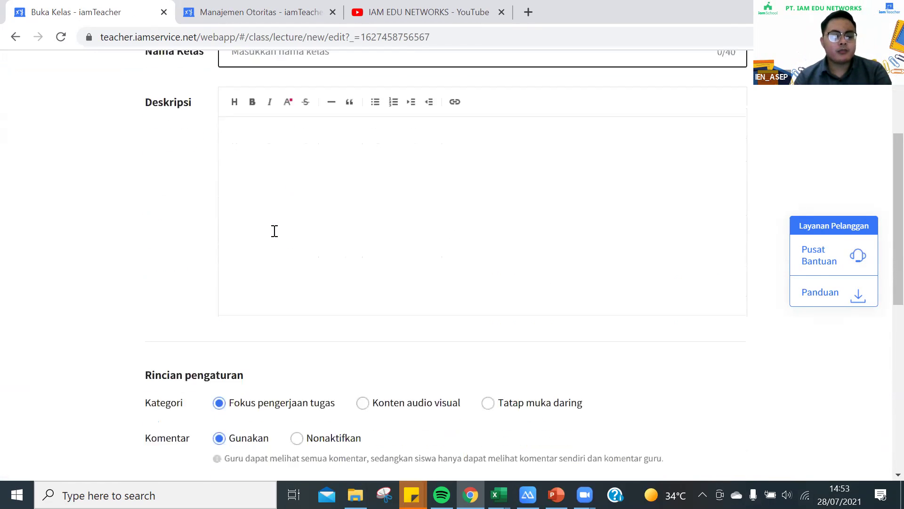
{"action": "scroll", "coordinate": [275, 226], "scroll_direction": "up", "scroll_amount": 1}
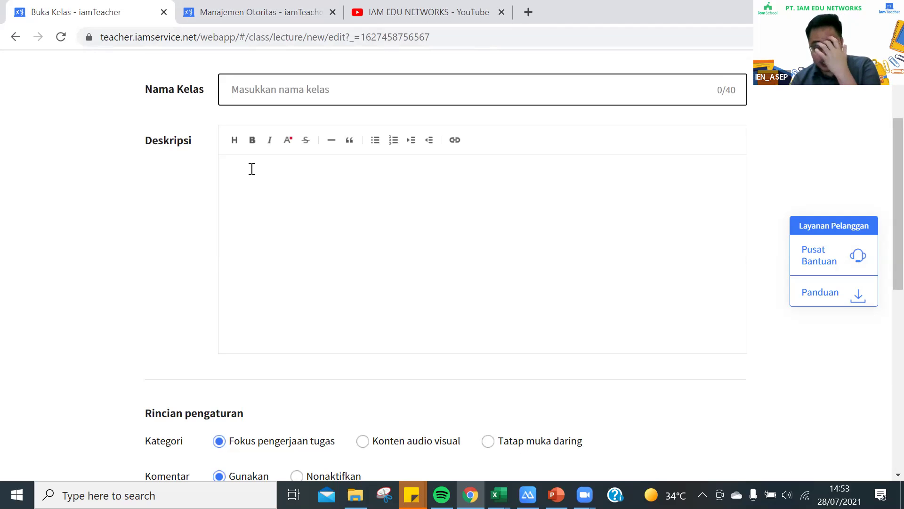
{"action": "scroll", "coordinate": [251, 169], "scroll_direction": "down", "scroll_amount": 3}
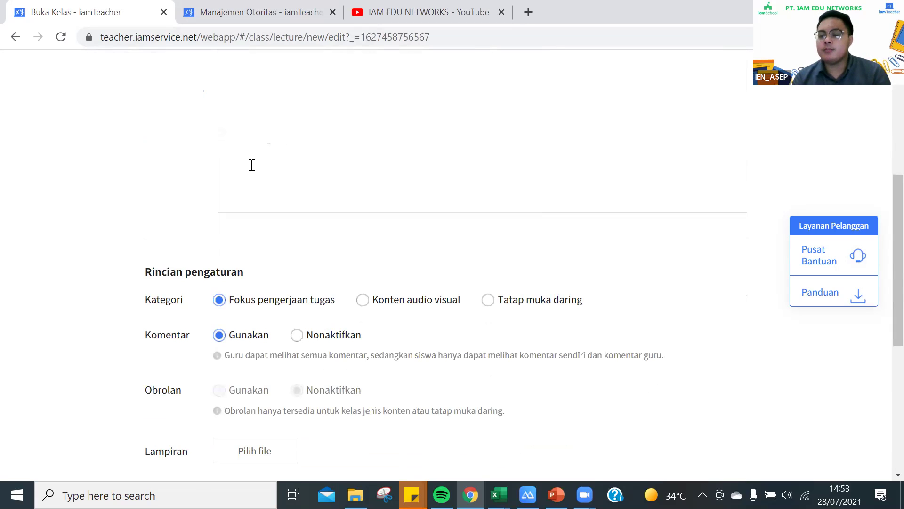
{"action": "scroll", "coordinate": [252, 165], "scroll_direction": "up", "scroll_amount": 2}
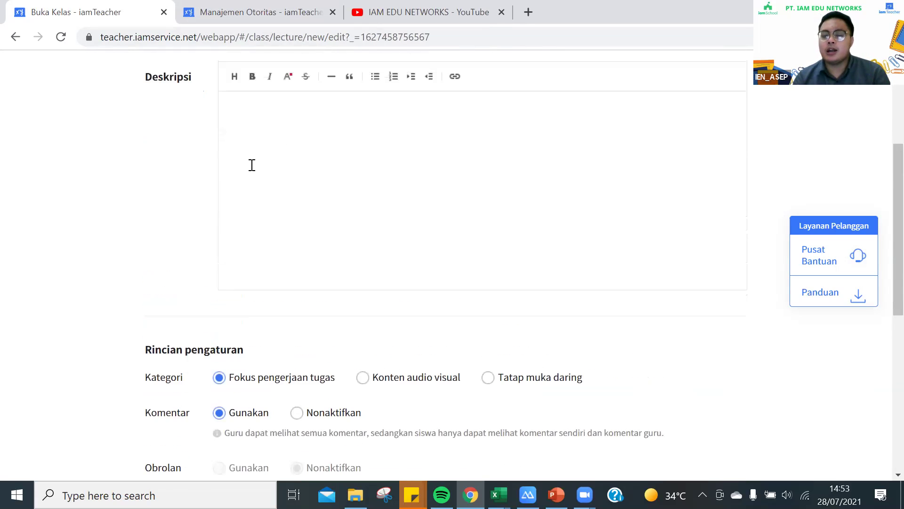
{"action": "scroll", "coordinate": [252, 165], "scroll_direction": "up", "scroll_amount": 3}
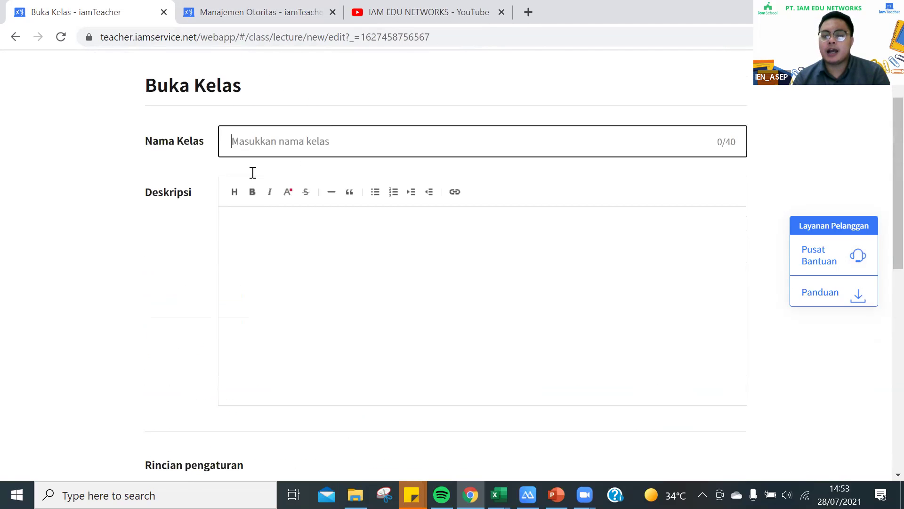
{"action": "left_click", "coordinate": [267, 255]}
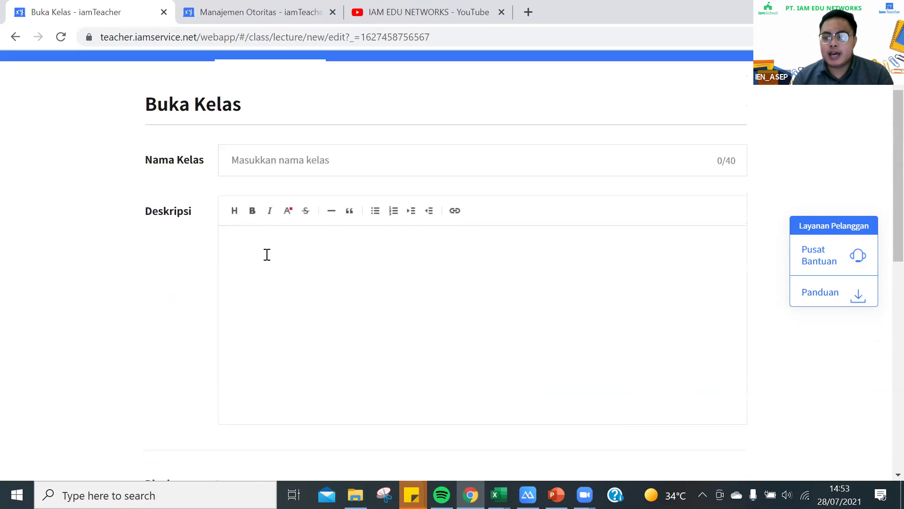
{"action": "scroll", "coordinate": [267, 255], "scroll_direction": "down", "scroll_amount": 4}
{"action": "scroll", "coordinate": [332, 276], "scroll_direction": "down", "scroll_amount": 2}
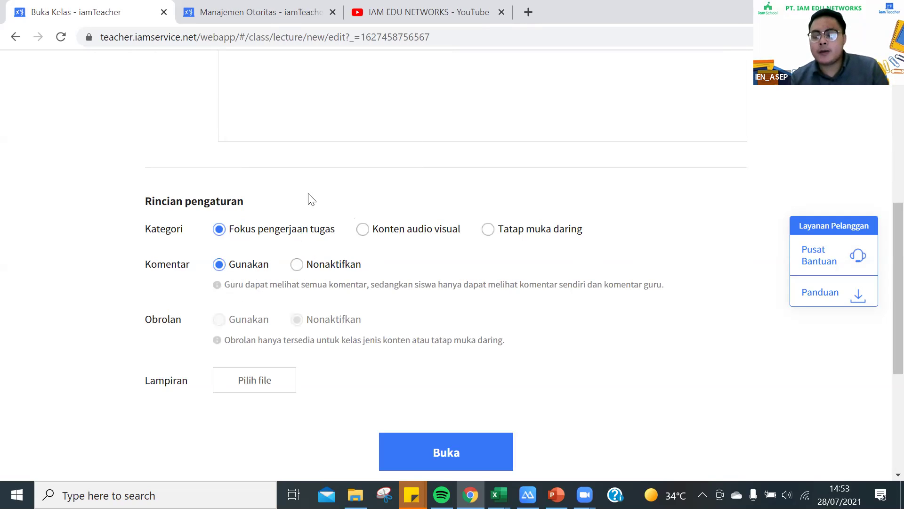
{"action": "left_click", "coordinate": [363, 229]}
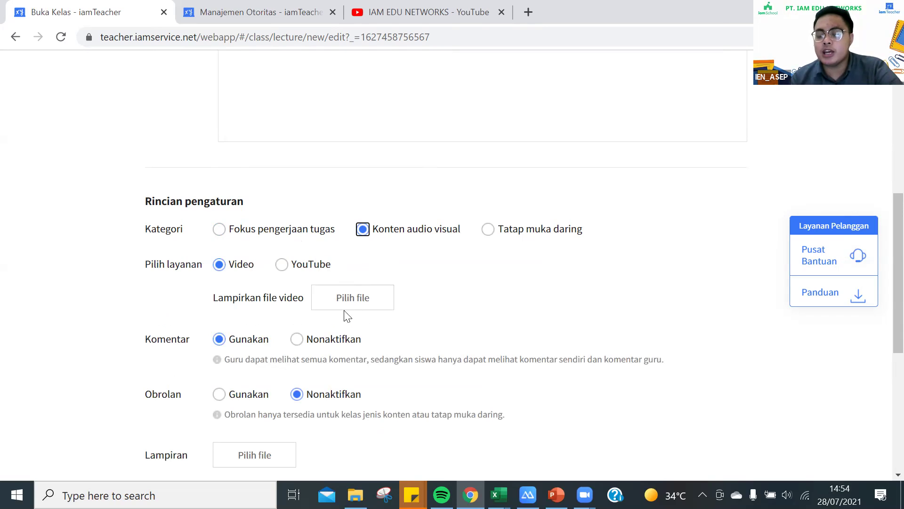
Set the class category to Tatap muka daring and Obrolan (chat) to Gunakan.
{"action": "left_click", "coordinate": [488, 229]}
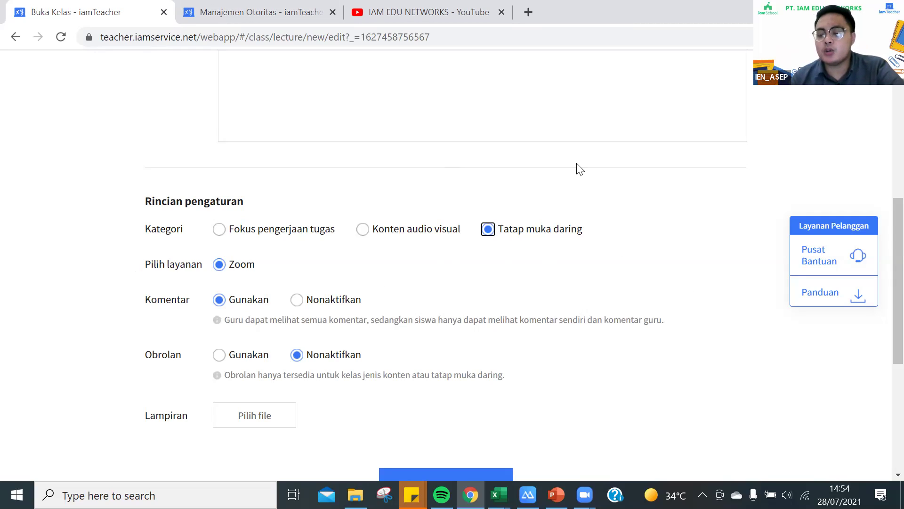
{"action": "left_click", "coordinate": [239, 356]}
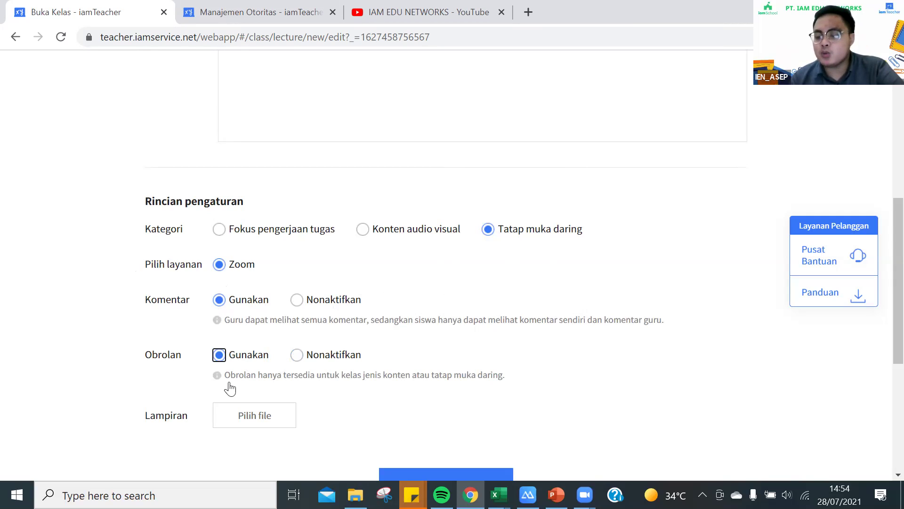
{"action": "left_click", "coordinate": [219, 354]}
{"action": "scroll", "coordinate": [262, 365], "scroll_direction": "down", "scroll_amount": 1}
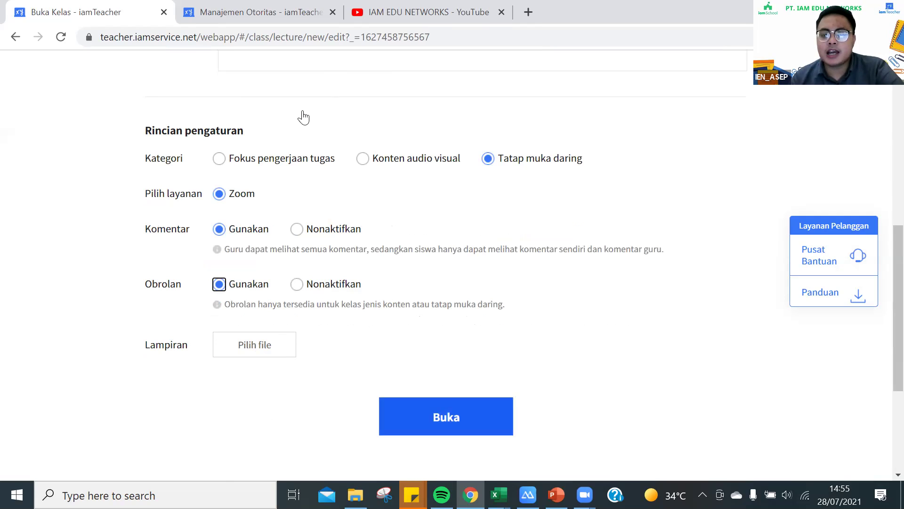
{"action": "scroll", "coordinate": [527, 173], "scroll_direction": "up", "scroll_amount": 5}
{"action": "scroll", "coordinate": [526, 172], "scroll_direction": "up", "scroll_amount": 3}
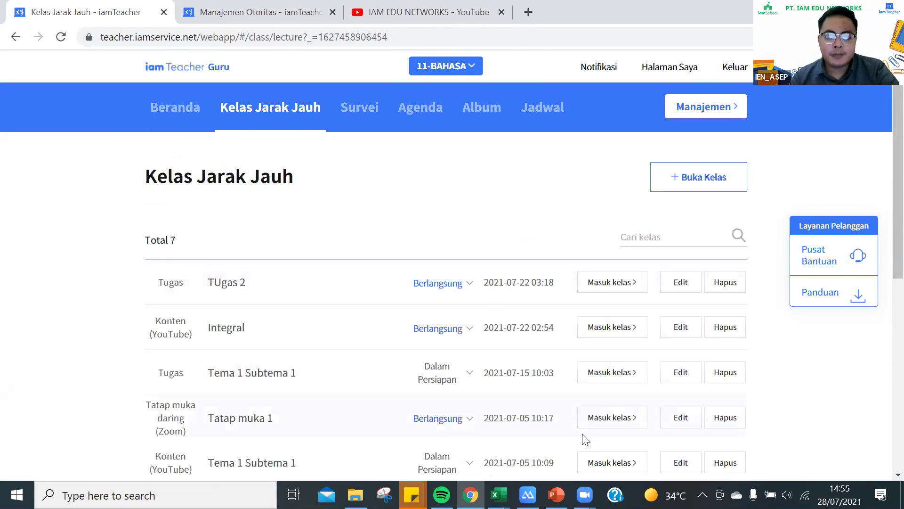
Change Tatap muka 1, TUgas 2 and Integral statuses to Dalam Persiapan.
{"action": "left_click", "coordinate": [462, 422]}
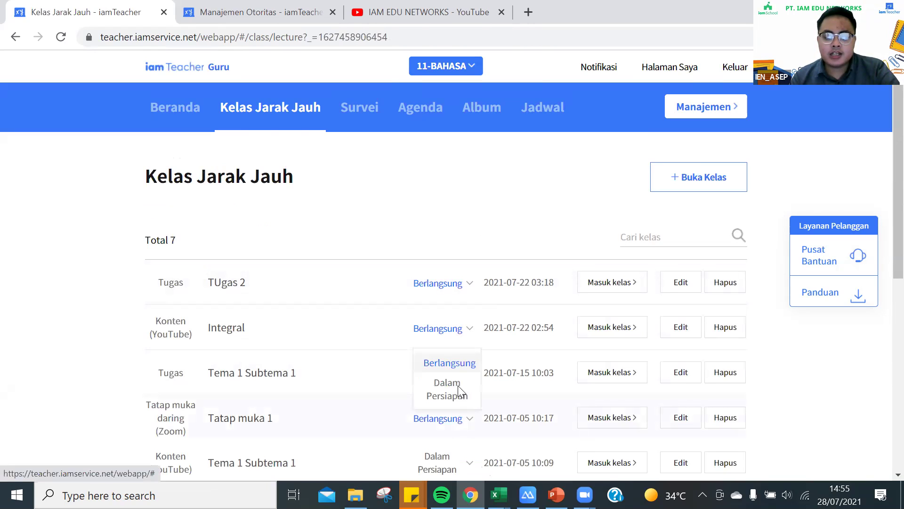
{"action": "left_click", "coordinate": [460, 364]}
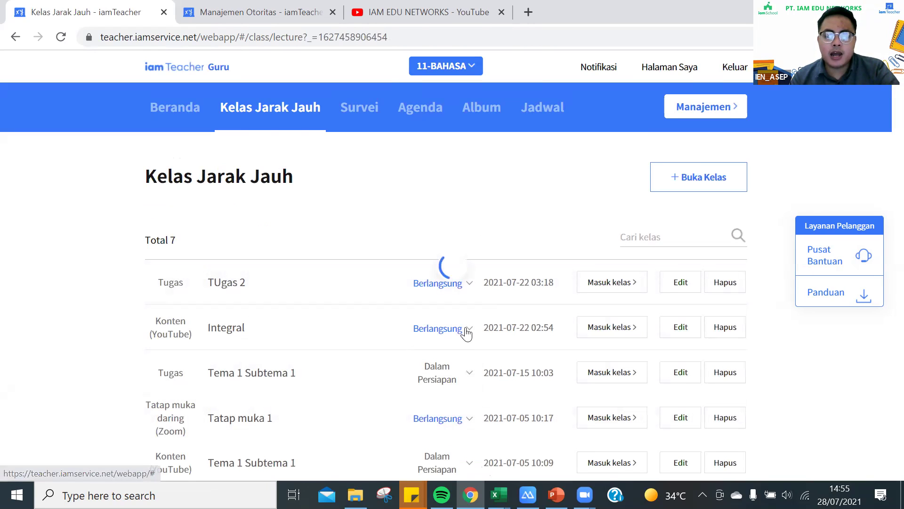
{"action": "left_click", "coordinate": [443, 328]}
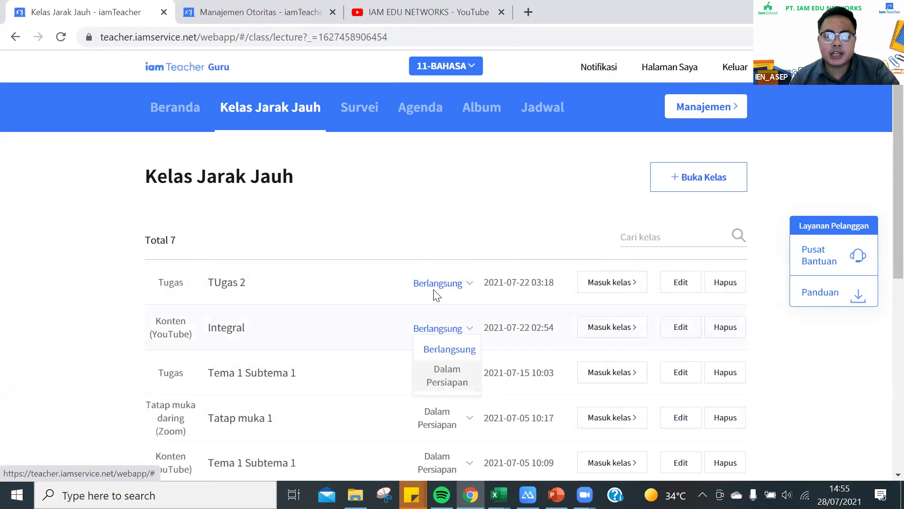
{"action": "left_click", "coordinate": [451, 285]}
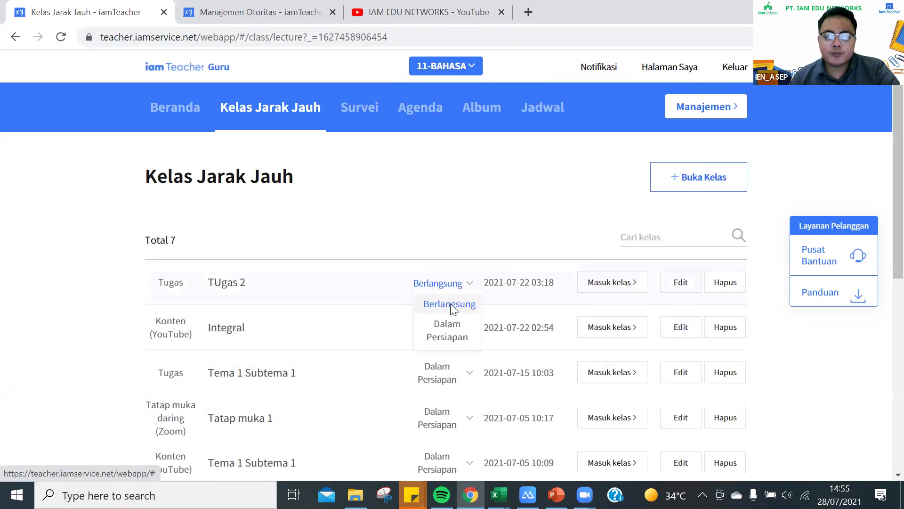
{"action": "left_click", "coordinate": [448, 331]}
{"action": "left_click", "coordinate": [445, 330]}
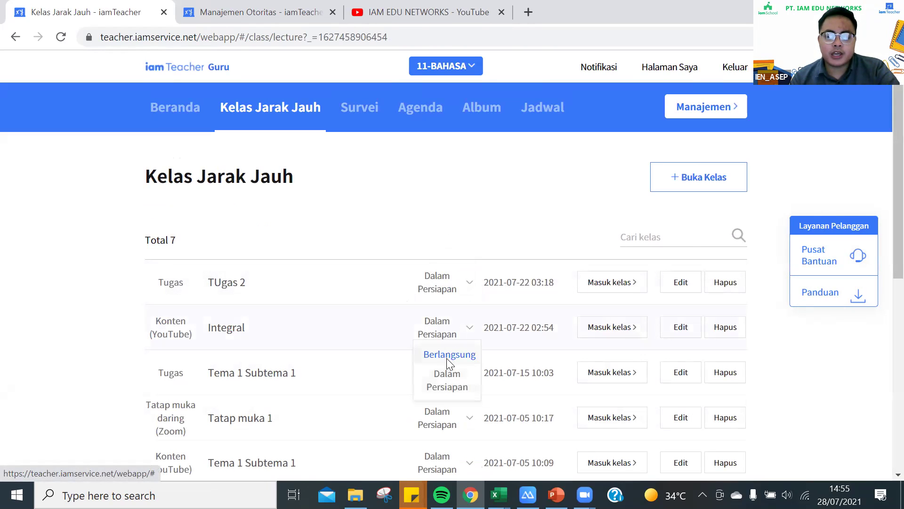
{"action": "left_click", "coordinate": [448, 356]}
{"action": "left_click", "coordinate": [441, 330]}
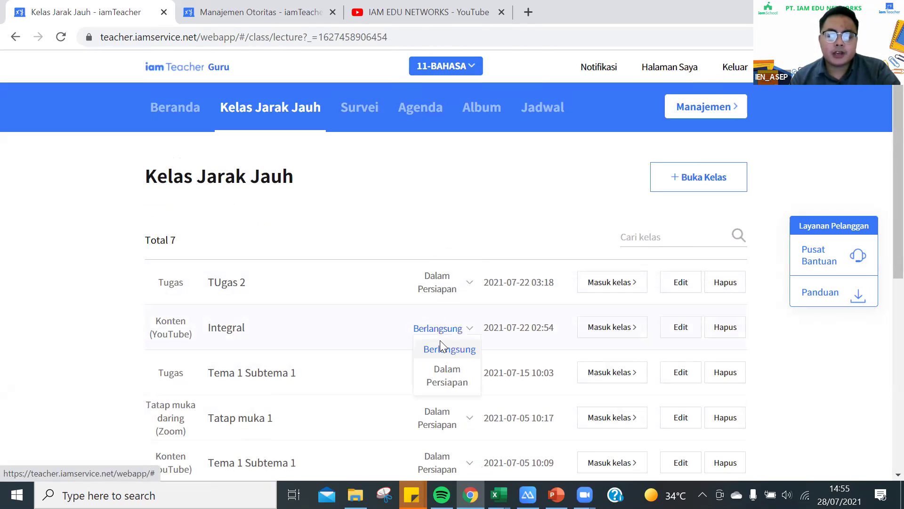
{"action": "left_click", "coordinate": [442, 372]}
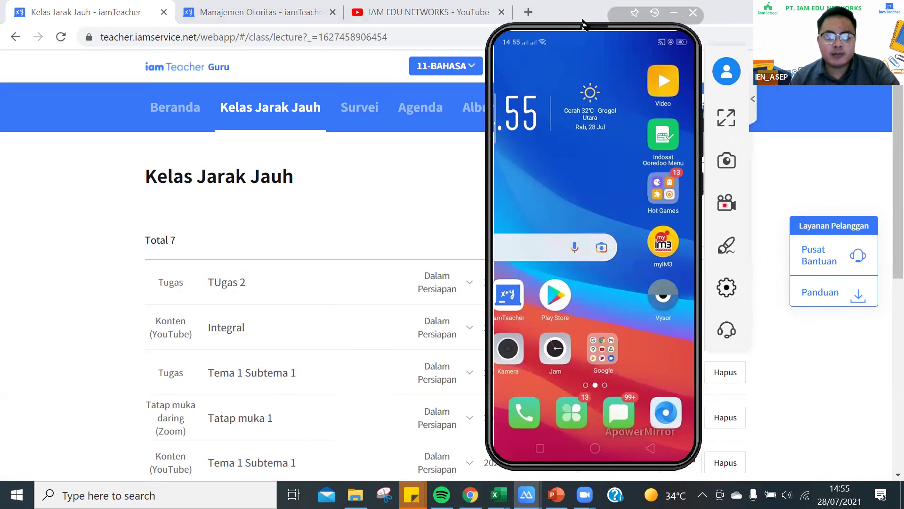
Launch iamSchool on the mirrored phone and set Integral's status to Berlangsung.
{"action": "left_click", "coordinate": [499, 282]}
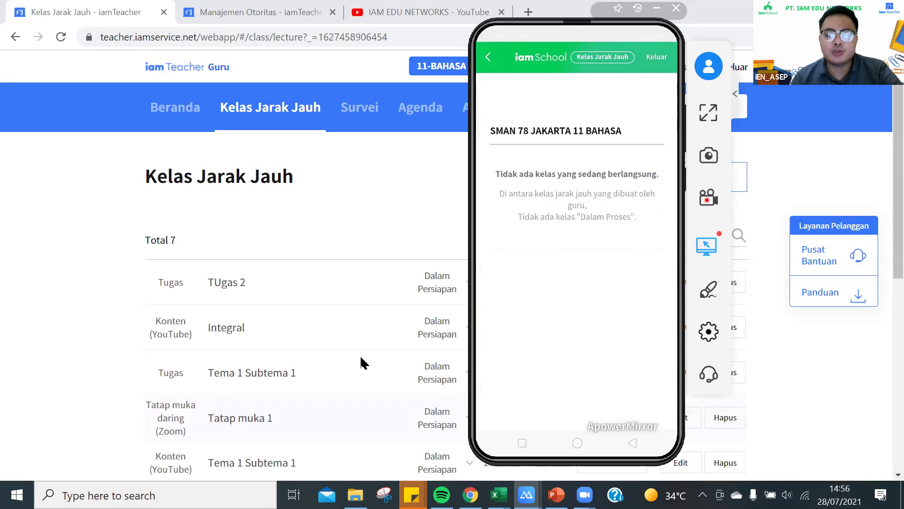
{"action": "scroll", "coordinate": [361, 363], "scroll_direction": "down", "scroll_amount": 7}
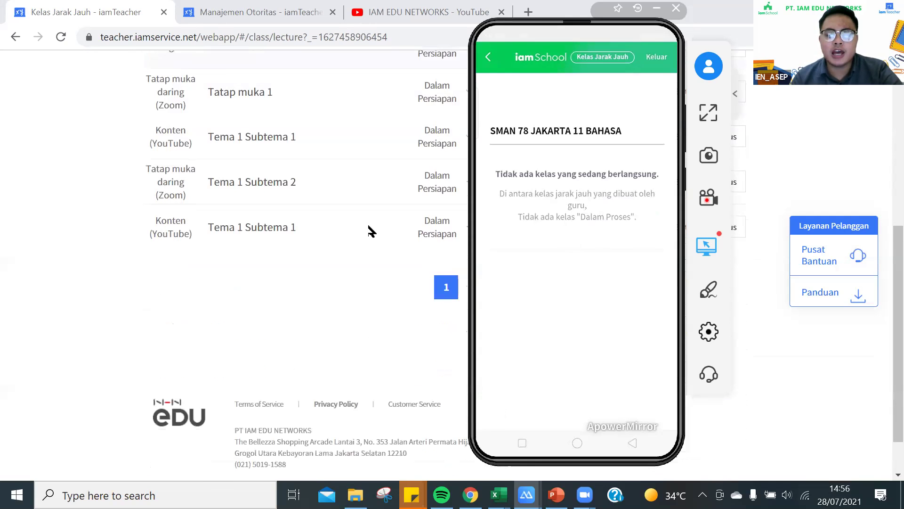
{"action": "scroll", "coordinate": [370, 230], "scroll_direction": "up", "scroll_amount": 2}
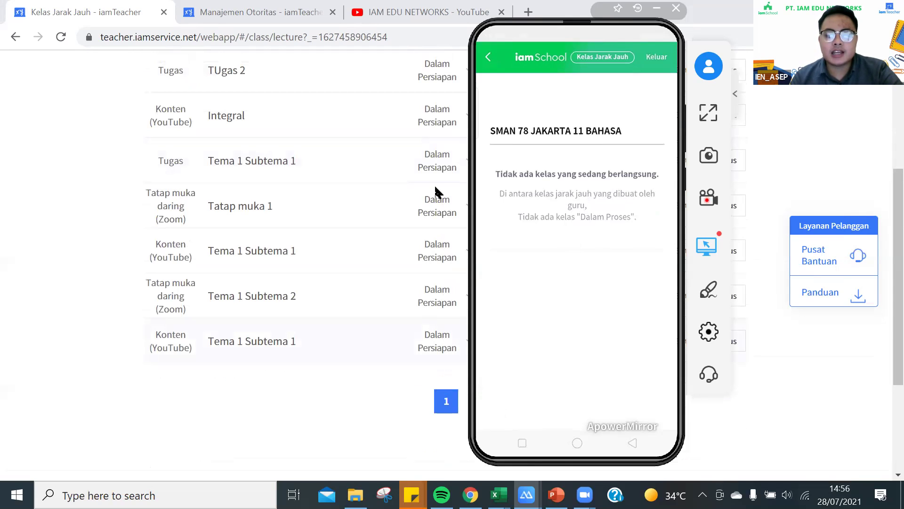
{"action": "scroll", "coordinate": [436, 191], "scroll_direction": "up", "scroll_amount": 1}
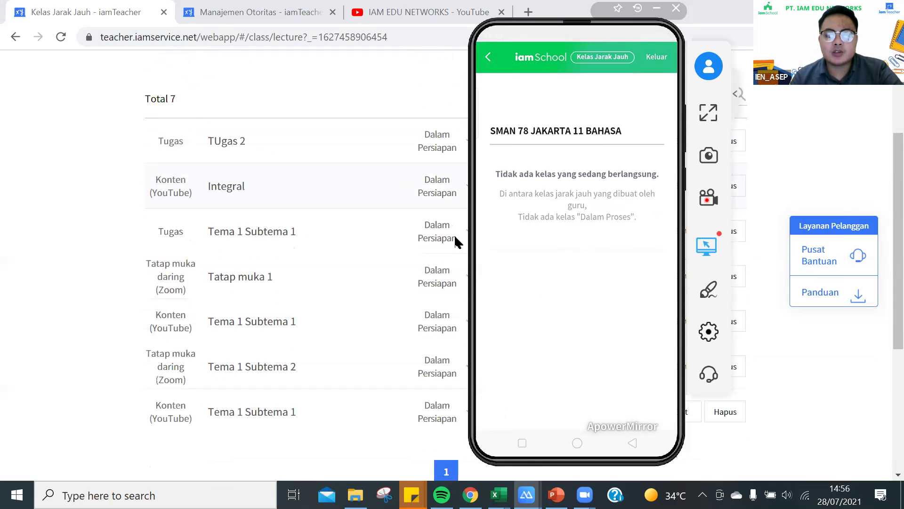
{"action": "left_click", "coordinate": [444, 201]}
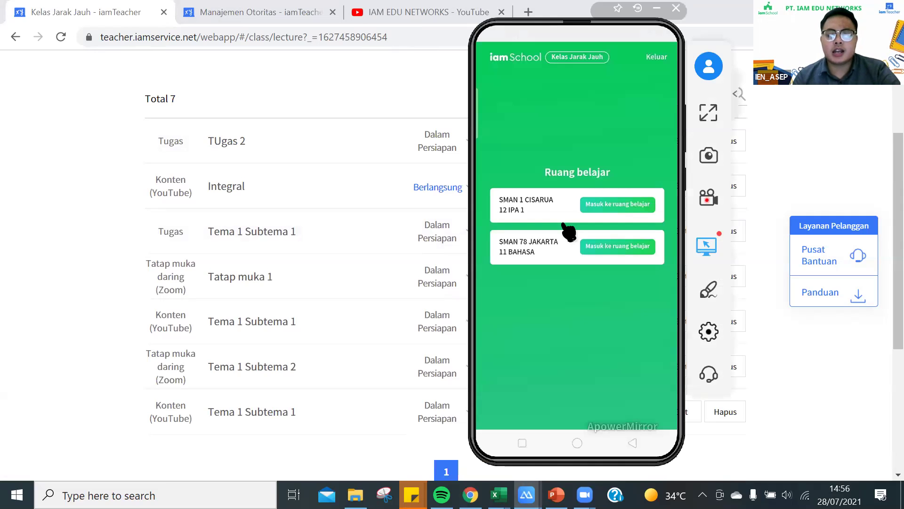
Enter the 11 BAHASA learning room, then play and pause the Integral video.
{"action": "left_click", "coordinate": [611, 203]}
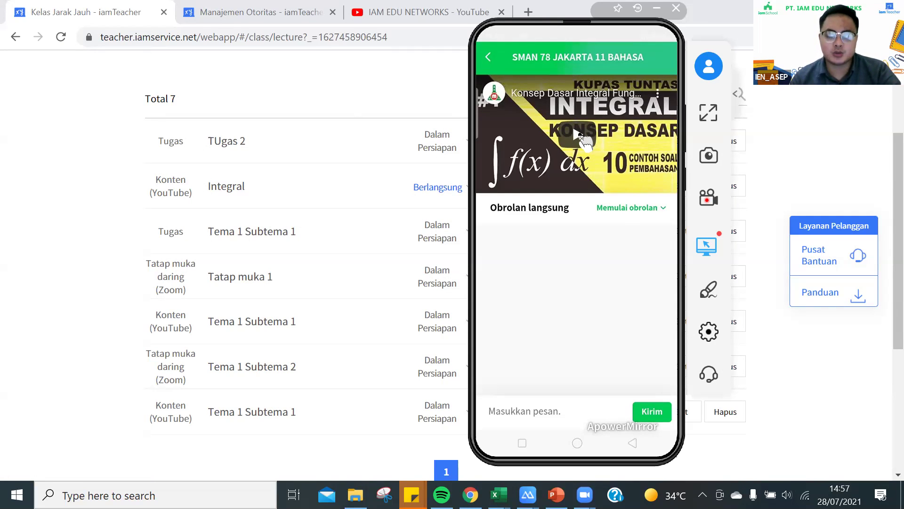
{"action": "left_click", "coordinate": [581, 135]}
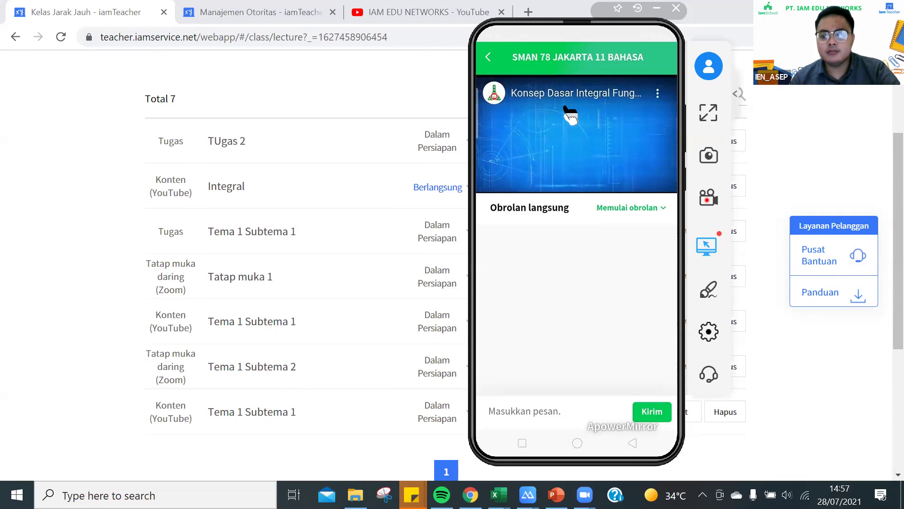
{"action": "left_click", "coordinate": [559, 135]}
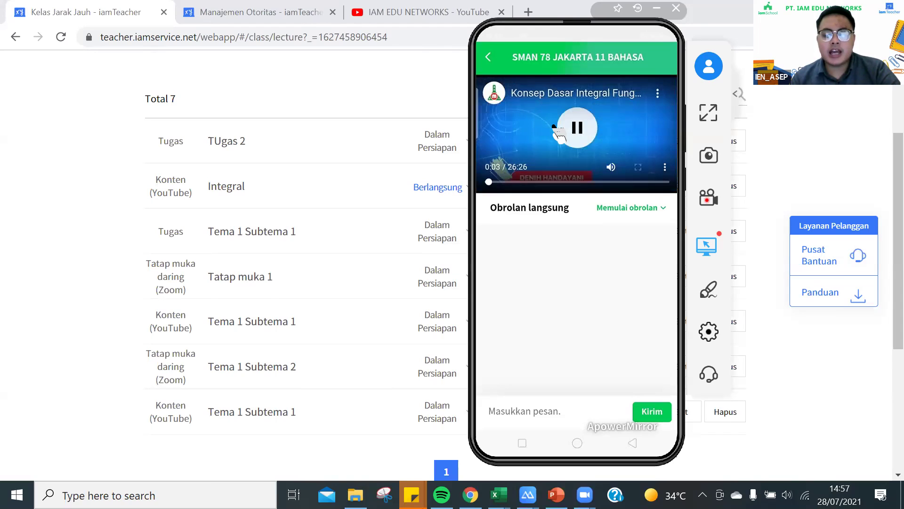
{"action": "left_click", "coordinate": [567, 132]}
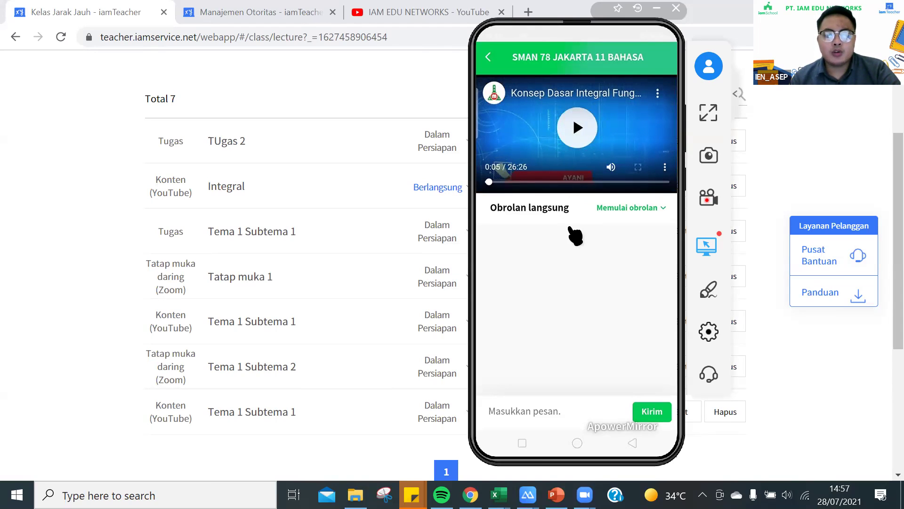
Expand the Integral class details and select its comment box.
{"action": "left_click", "coordinate": [641, 238]}
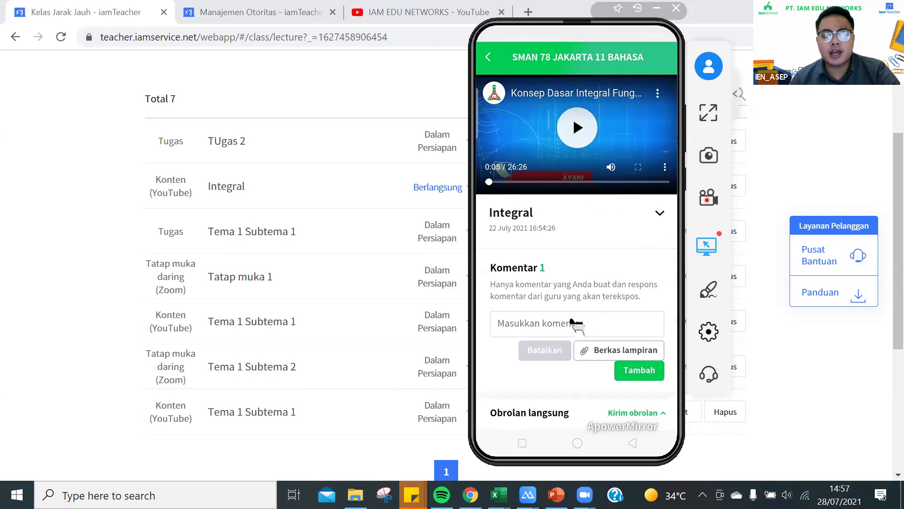
{"action": "left_click", "coordinate": [575, 322]}
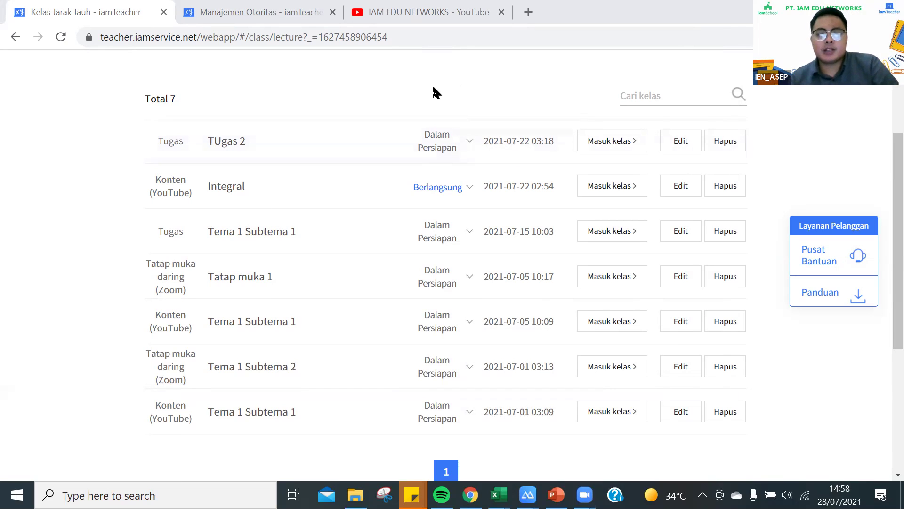
{"action": "scroll", "coordinate": [438, 81], "scroll_direction": "up", "scroll_amount": 1}
Try the Survei section, dismiss the response timeout, and open the 11-BAHASA Agenda page.
{"action": "scroll", "coordinate": [376, 126], "scroll_direction": "up", "scroll_amount": 2}
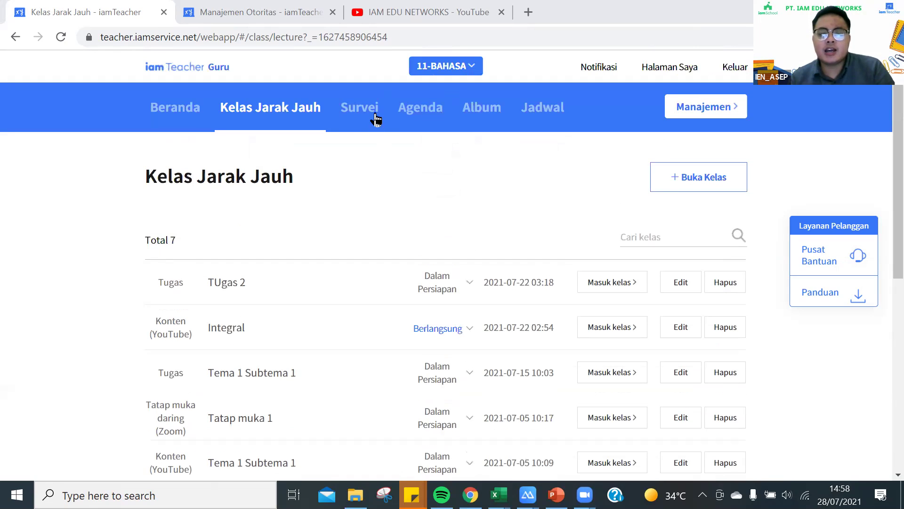
{"action": "left_click", "coordinate": [375, 120]}
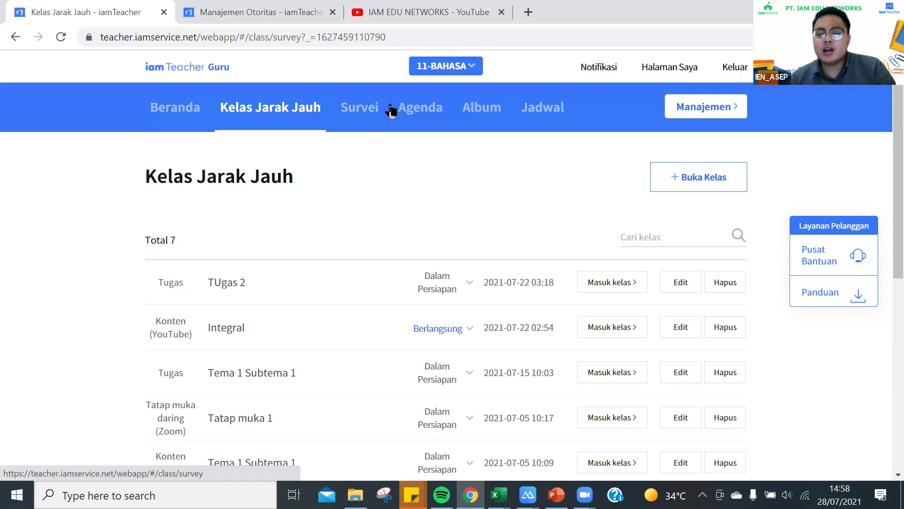
{"action": "left_click", "coordinate": [384, 108]}
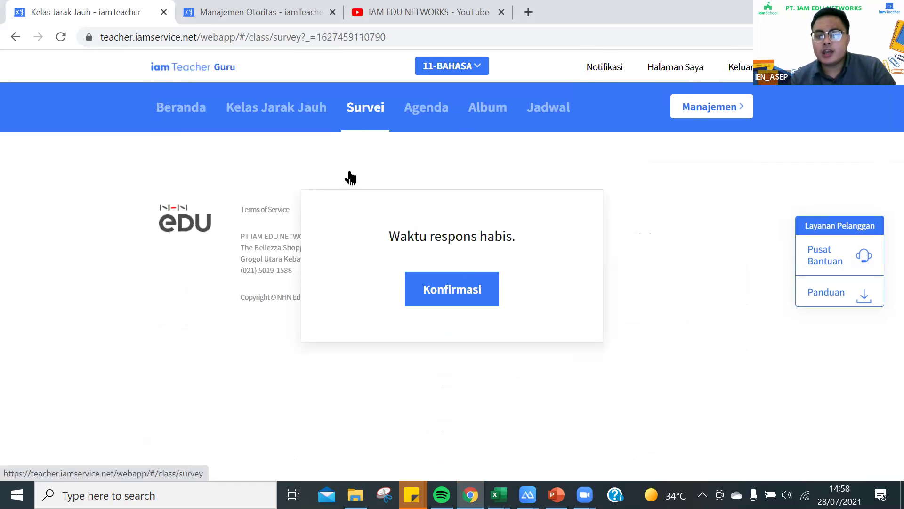
{"action": "left_click", "coordinate": [354, 114]}
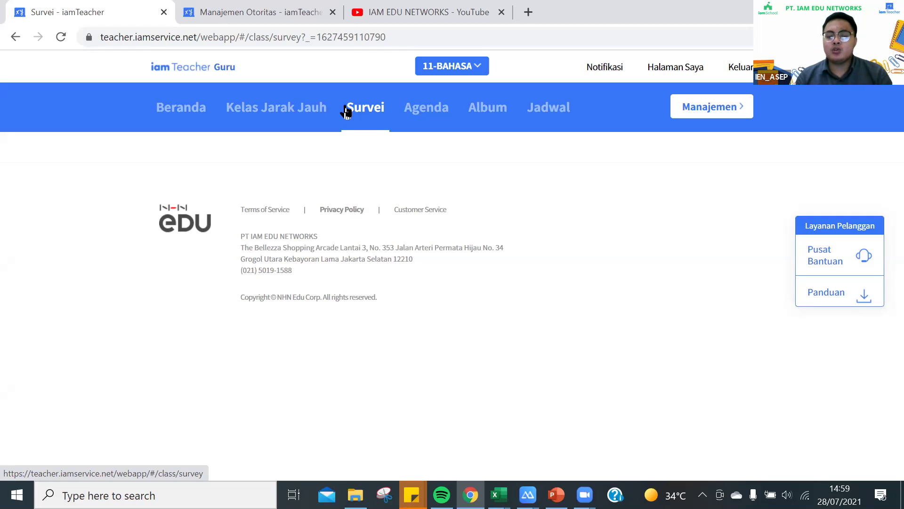
{"action": "left_click", "coordinate": [426, 113]}
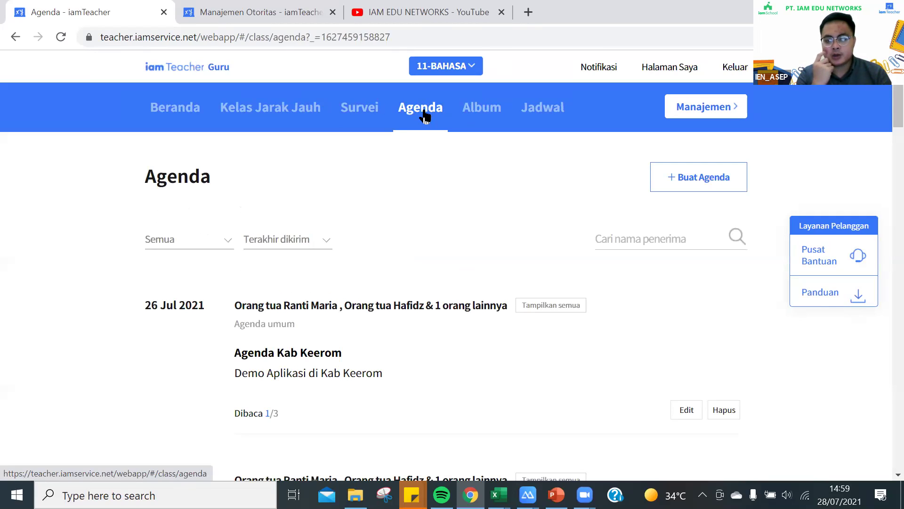
Start a new 11-BAHASA agenda and cycle through the general, scheduled and Tugas categories.
{"action": "left_click", "coordinate": [682, 181]}
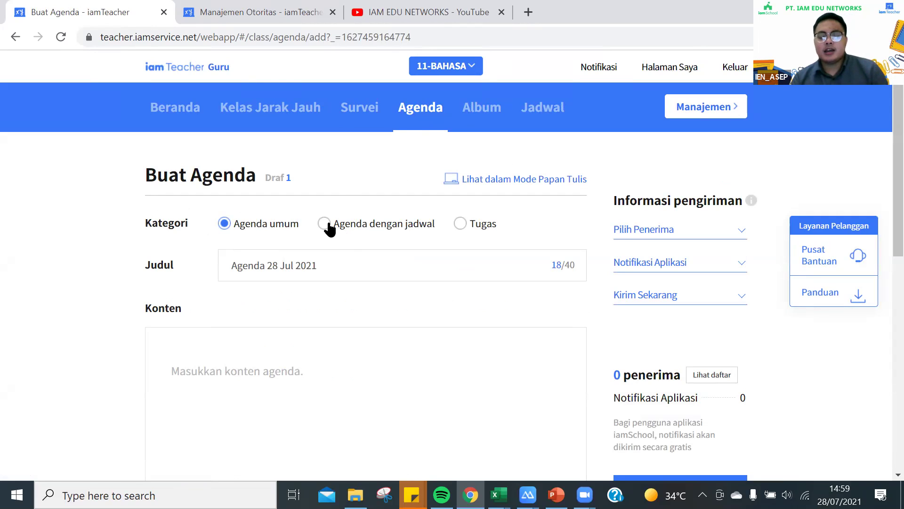
{"action": "left_click", "coordinate": [277, 230]}
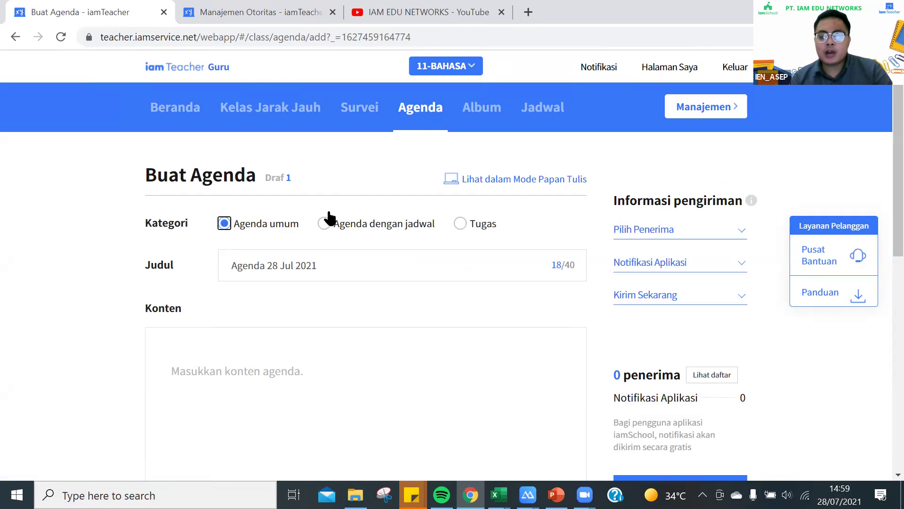
{"action": "left_click", "coordinate": [358, 225]}
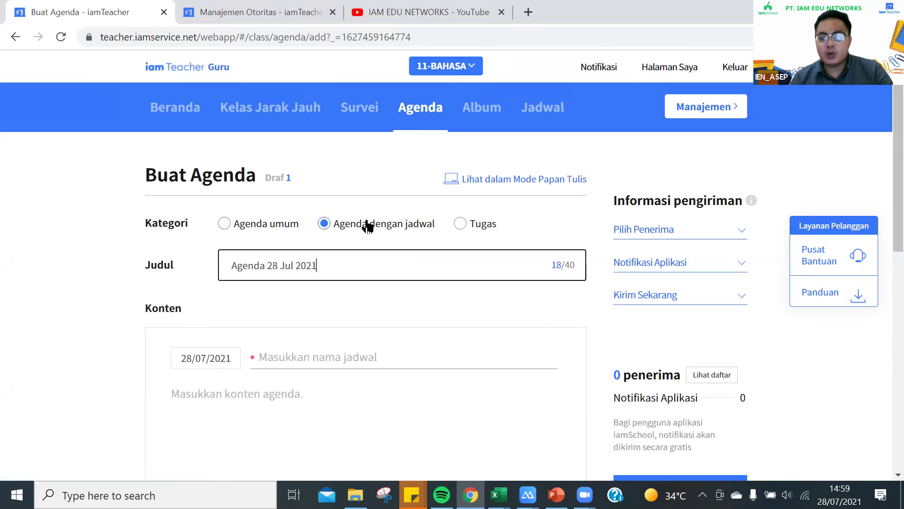
{"action": "left_click", "coordinate": [473, 213]}
{"action": "left_click", "coordinate": [373, 227]}
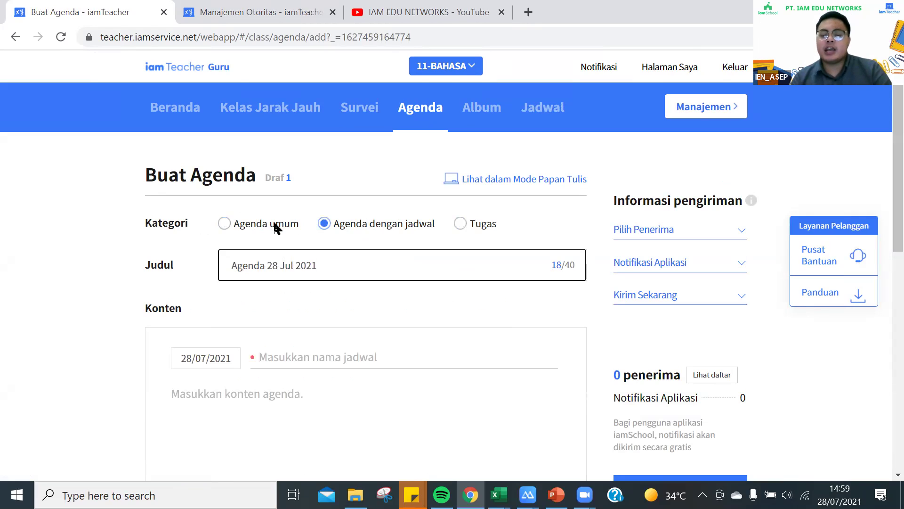
{"action": "key", "text": "Left"}
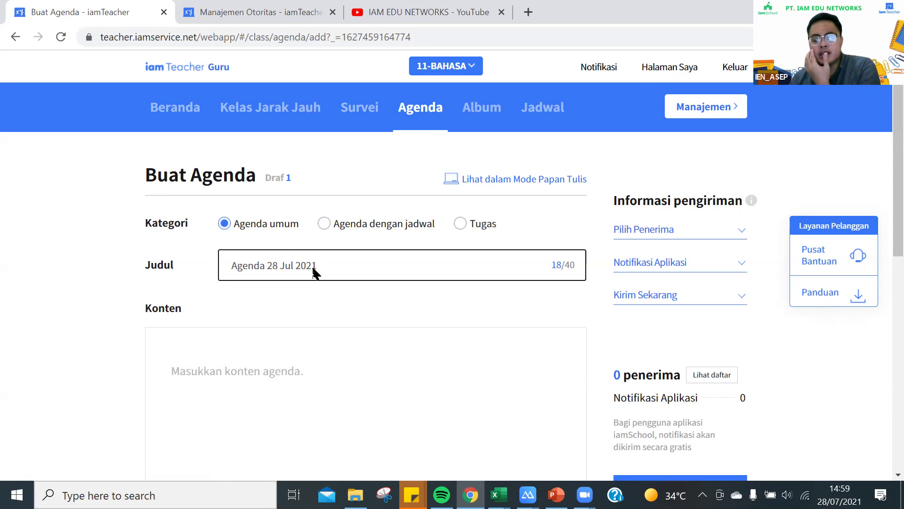
Settle on the Tugas category, auto-titling the agenda 'Tugas 28 Jul 2021'.
{"action": "left_click", "coordinate": [249, 363]}
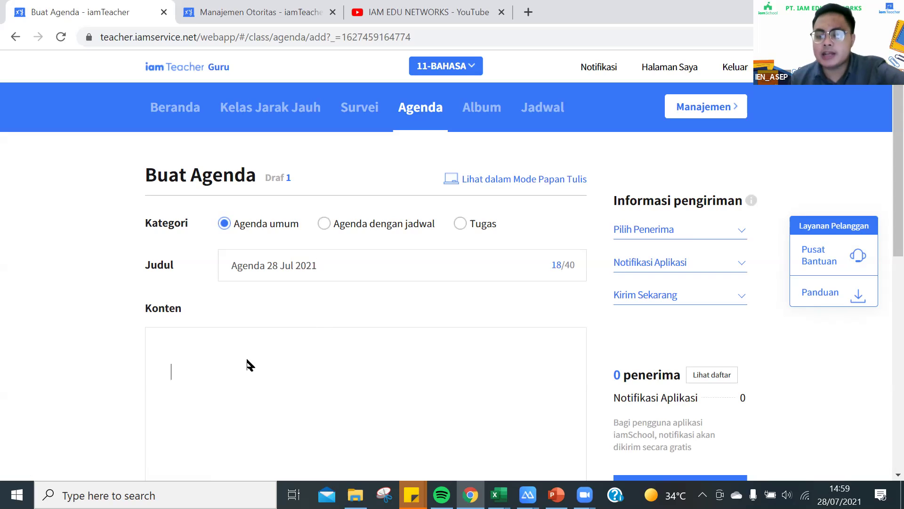
{"action": "left_click", "coordinate": [356, 226]}
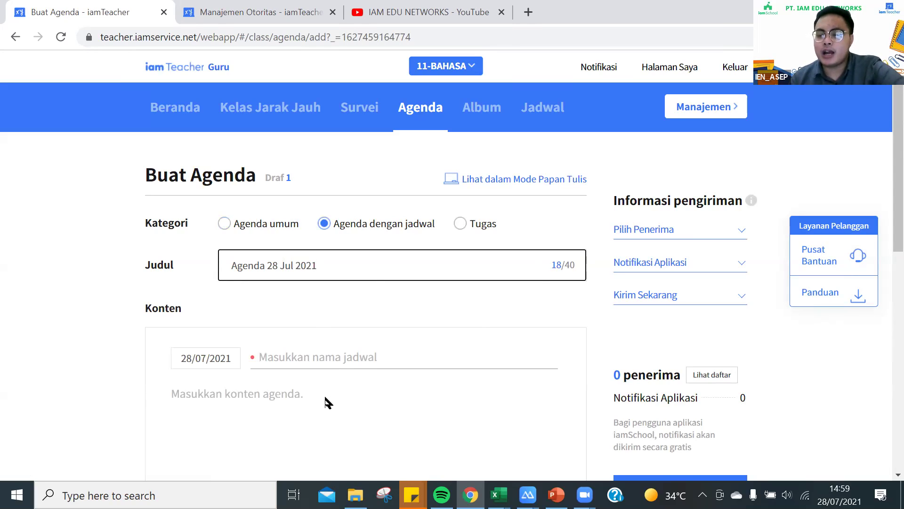
{"action": "left_click", "coordinate": [272, 392]}
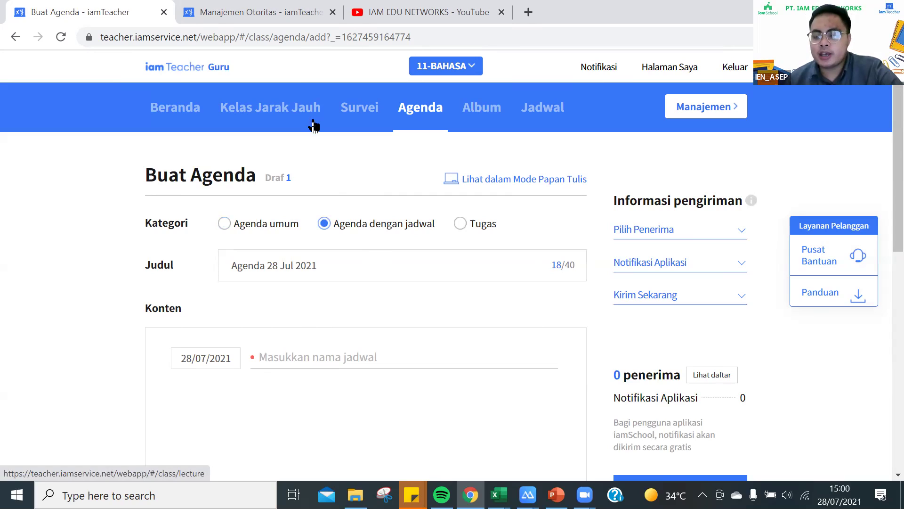
{"action": "left_click", "coordinate": [462, 225]}
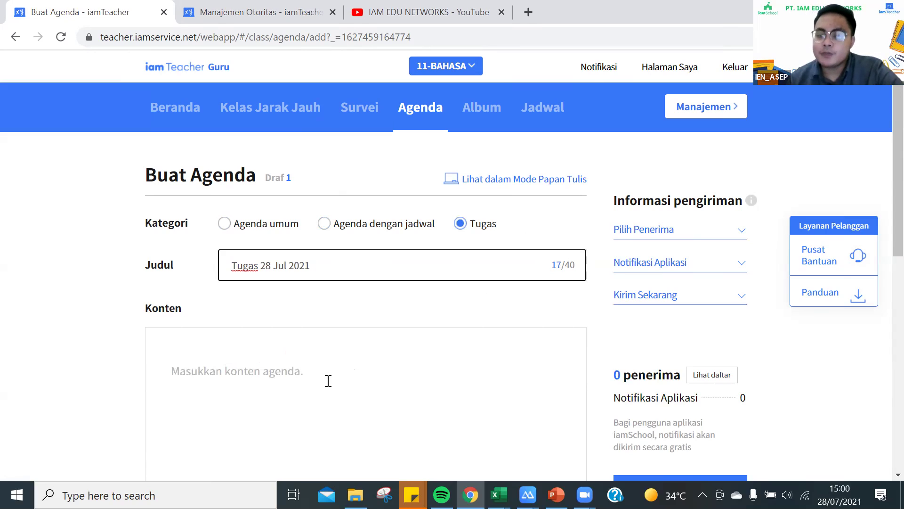
{"action": "left_click", "coordinate": [246, 372]}
{"action": "scroll", "coordinate": [242, 347], "scroll_direction": "down", "scroll_amount": 2}
Pick the parent with No. Absen 1 as the agenda's only recipient.
{"action": "scroll", "coordinate": [164, 292], "scroll_direction": "down", "scroll_amount": 6}
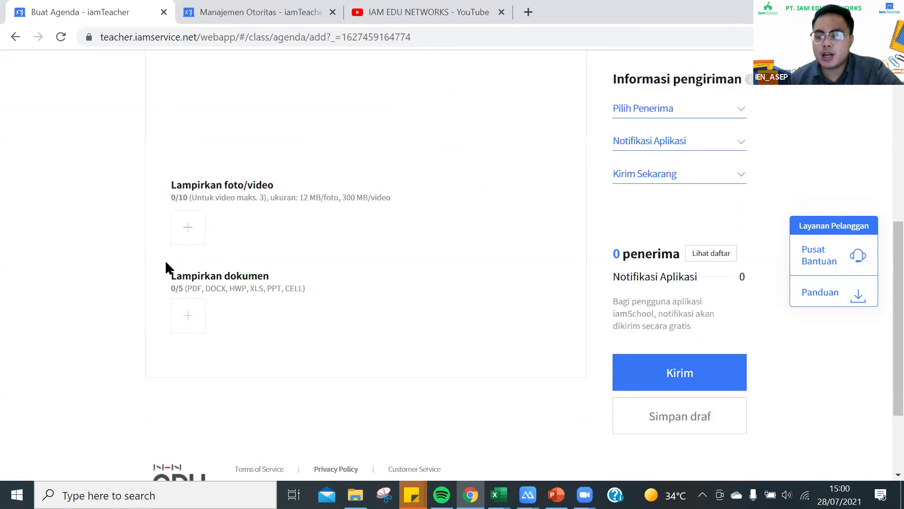
{"action": "left_click", "coordinate": [646, 108]}
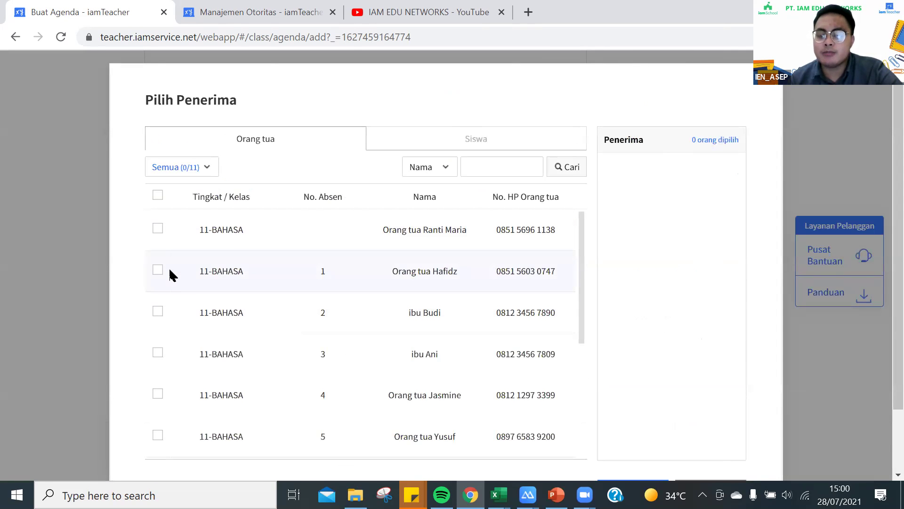
{"action": "left_click", "coordinate": [158, 271]}
{"action": "scroll", "coordinate": [575, 422], "scroll_direction": "down", "scroll_amount": 1}
{"action": "scroll", "coordinate": [595, 339], "scroll_direction": "down", "scroll_amount": 4}
{"action": "scroll", "coordinate": [607, 410], "scroll_direction": "down", "scroll_amount": 2}
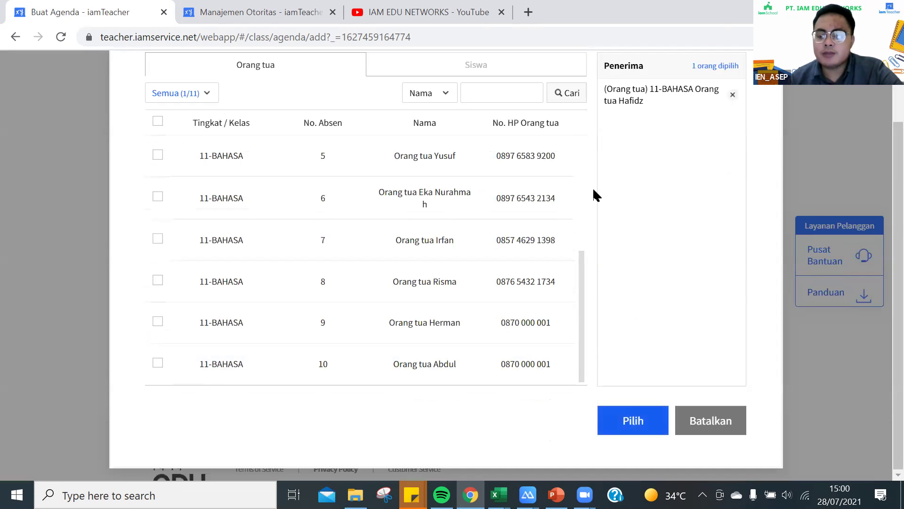
{"action": "key", "text": "Return"}
{"action": "scroll", "coordinate": [309, 268], "scroll_direction": "up", "scroll_amount": 5}
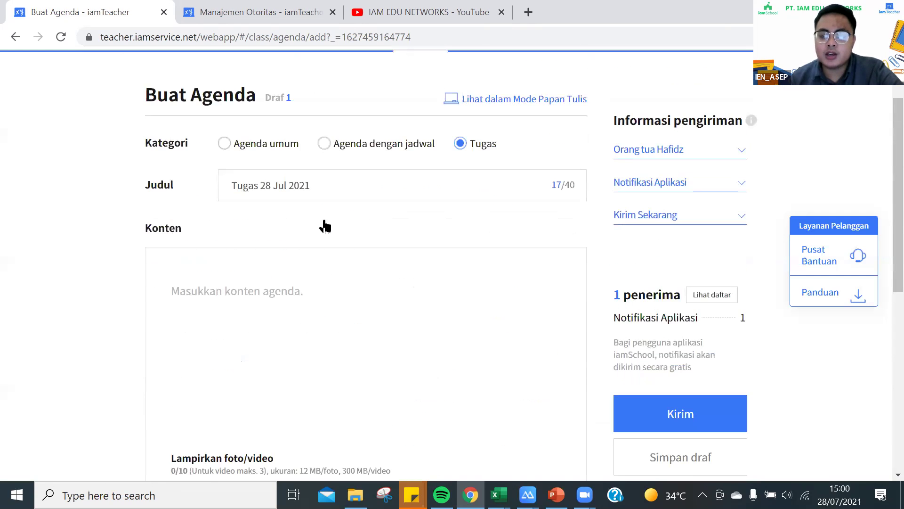
{"action": "scroll", "coordinate": [309, 255], "scroll_direction": "up", "scroll_amount": 2}
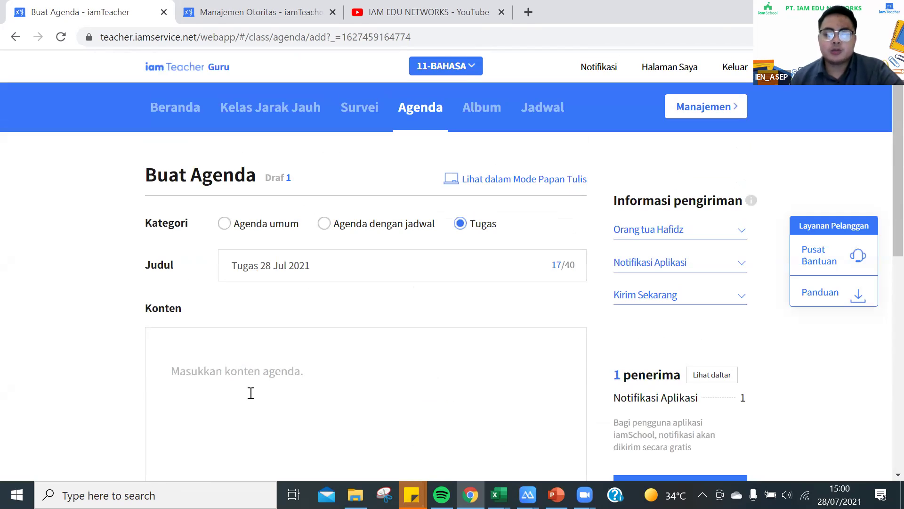
Write 'Tes Tugas' as the agenda content, retyping it with correct capitalisation.
{"action": "left_click", "coordinate": [252, 373]}
{"action": "type", "text": "tES tUGAS"}
{"action": "key", "text": "BackSpace"}
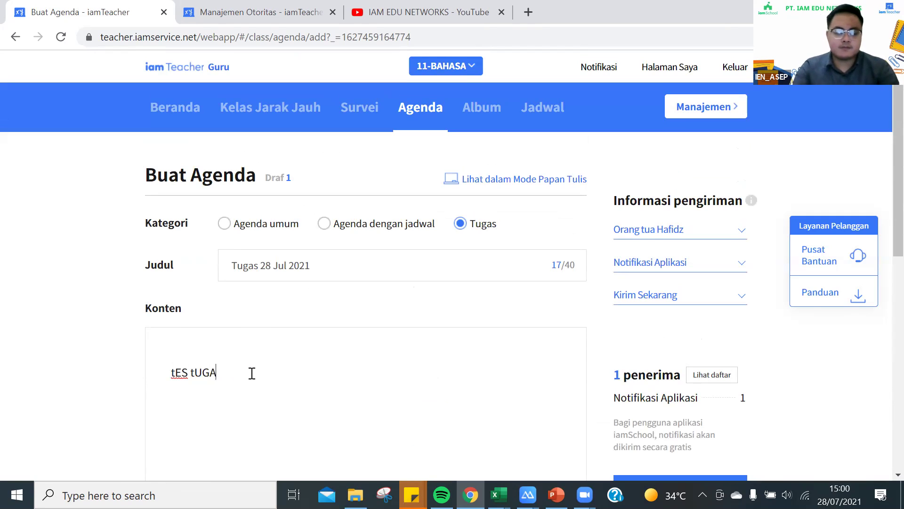
{"action": "key", "text": "ctrl+a"}
{"action": "key", "text": "BackSpace"}
{"action": "type", "text": "Tes Tugas"}
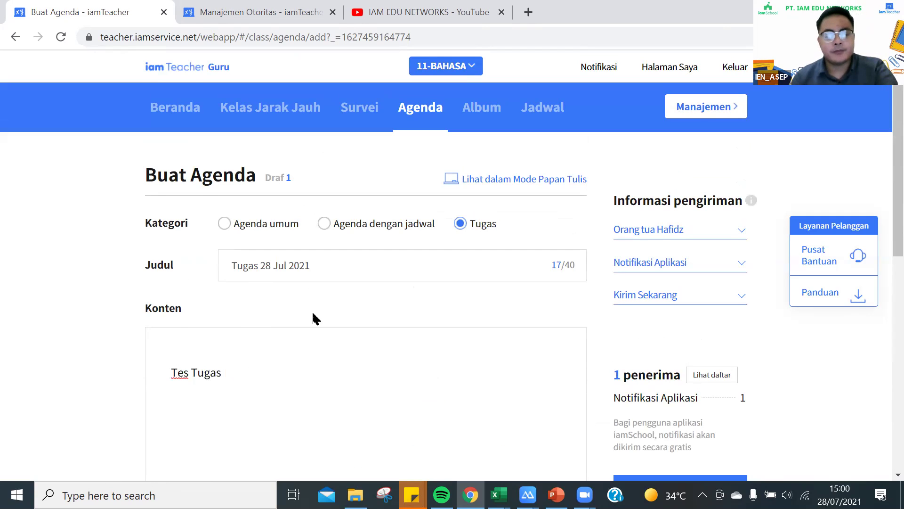
{"action": "scroll", "coordinate": [579, 279], "scroll_direction": "down", "scroll_amount": 5}
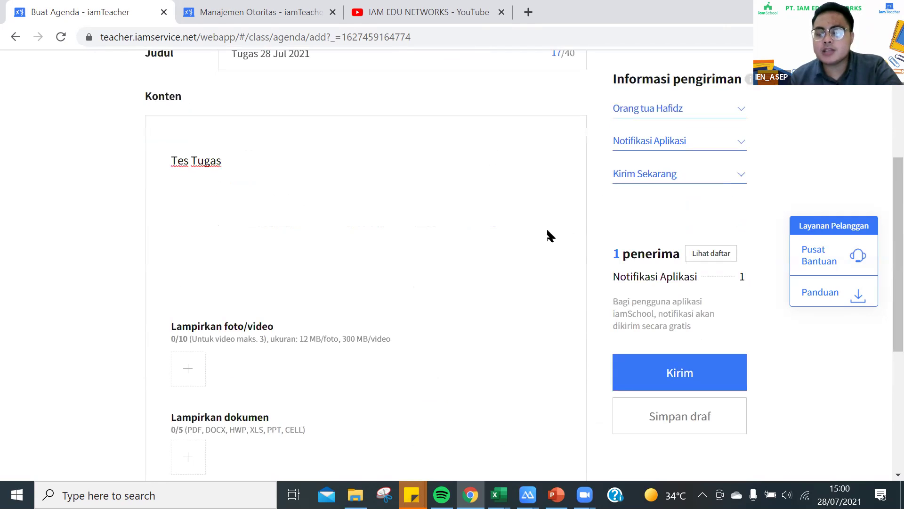
Keep the Kirim Sekarang option and submit the Tes Tugas agenda for immediate sending.
{"action": "scroll", "coordinate": [491, 219], "scroll_direction": "up", "scroll_amount": 2}
{"action": "scroll", "coordinate": [527, 264], "scroll_direction": "up", "scroll_amount": 1}
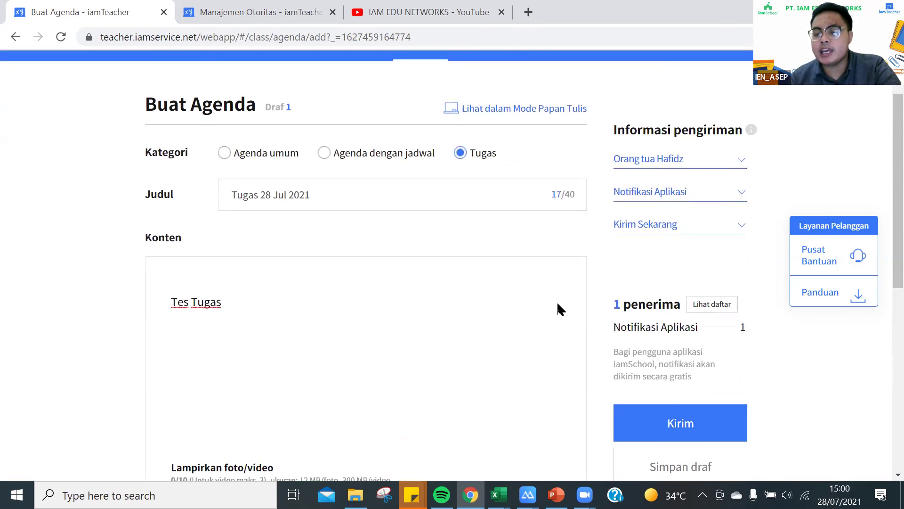
{"action": "scroll", "coordinate": [561, 257], "scroll_direction": "down", "scroll_amount": 8}
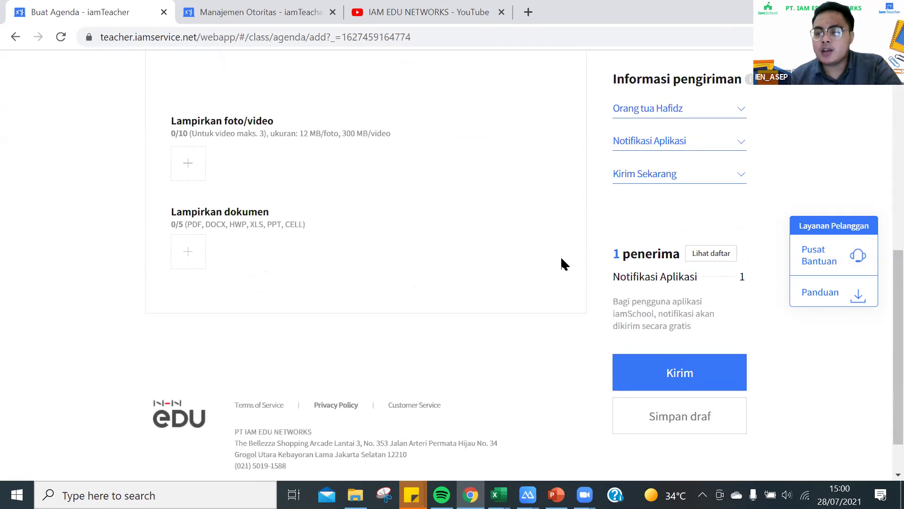
{"action": "scroll", "coordinate": [561, 259], "scroll_direction": "up", "scroll_amount": 6}
{"action": "scroll", "coordinate": [561, 258], "scroll_direction": "up", "scroll_amount": 3}
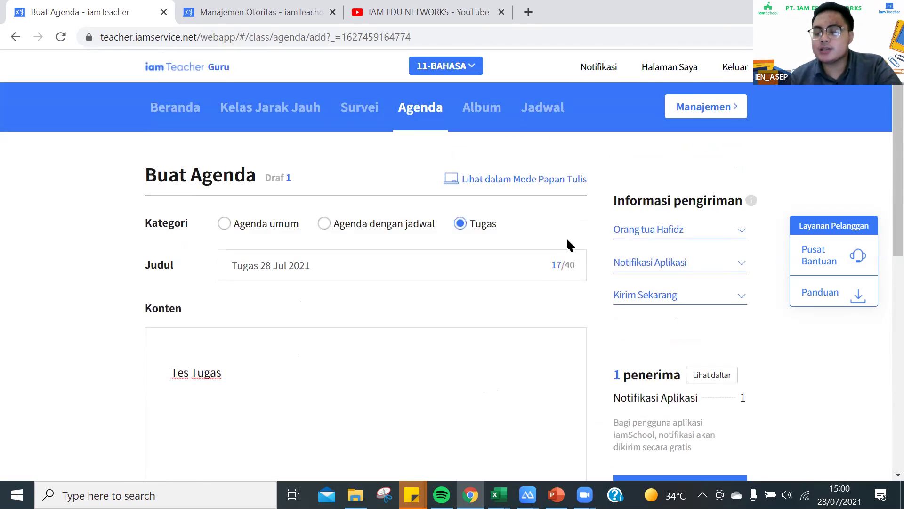
{"action": "scroll", "coordinate": [567, 241], "scroll_direction": "down", "scroll_amount": 3}
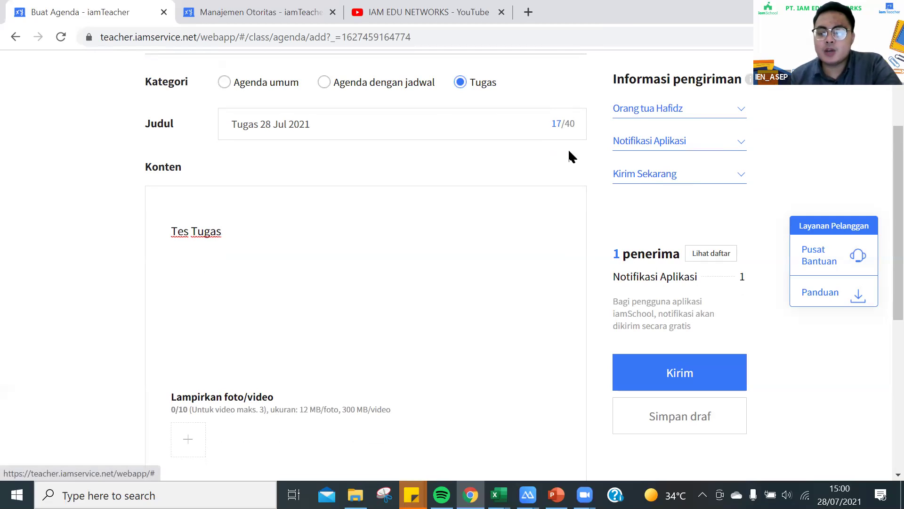
{"action": "left_click", "coordinate": [650, 174]}
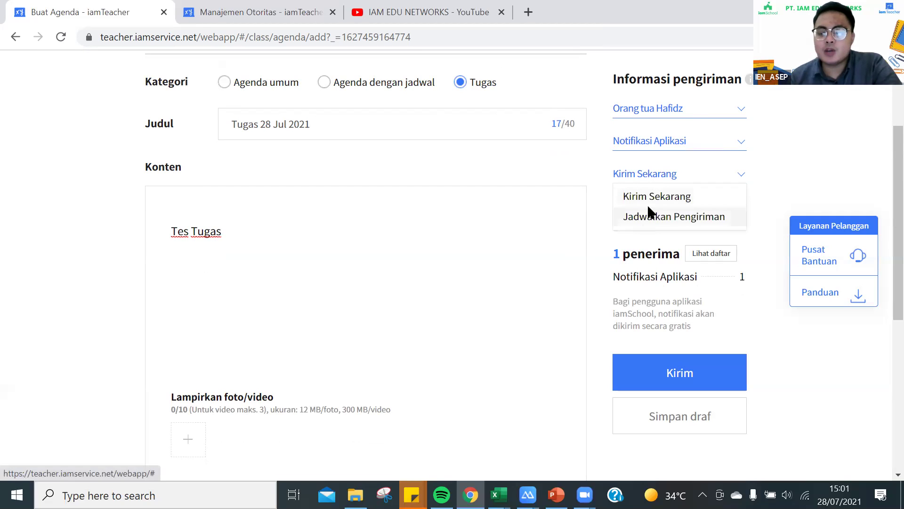
{"action": "left_click", "coordinate": [656, 373]}
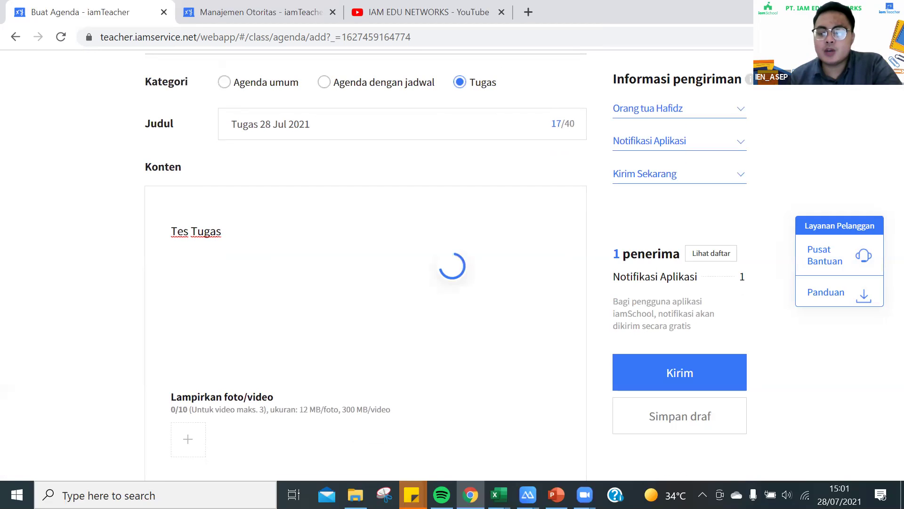
Dismiss the OVO notification on the mirrored phone, open the iamSchool task notification, and return to Chrome.
{"action": "mouse_move", "coordinate": [527, 495]}
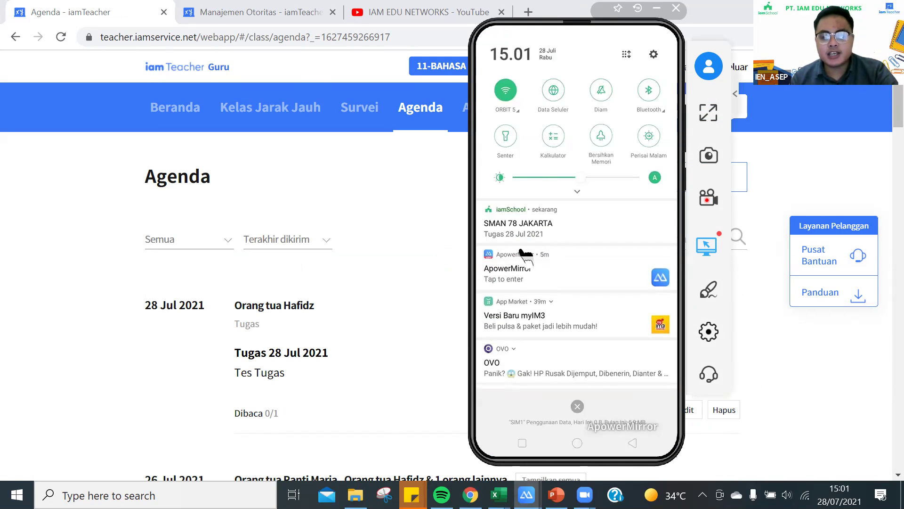
{"action": "left_click_drag", "start_coordinate": [554, 361], "coordinate": [558, 367]}
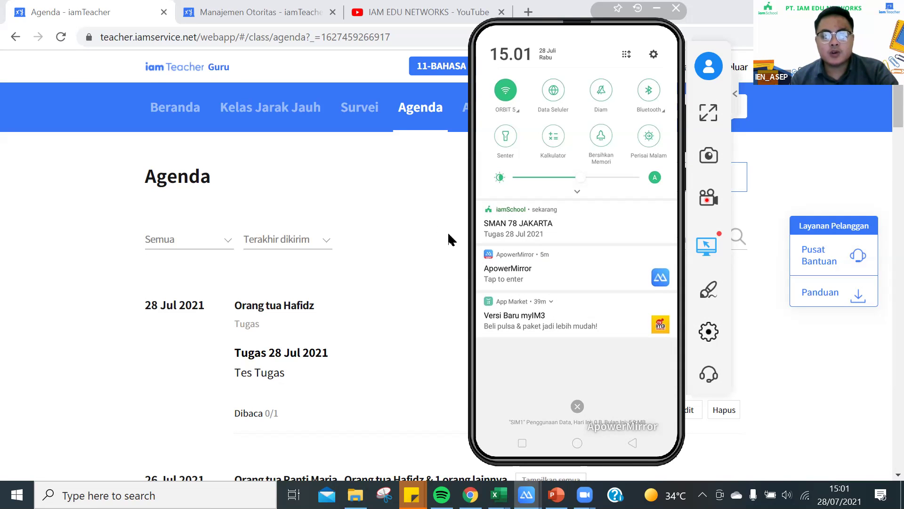
{"action": "left_click", "coordinate": [556, 243]}
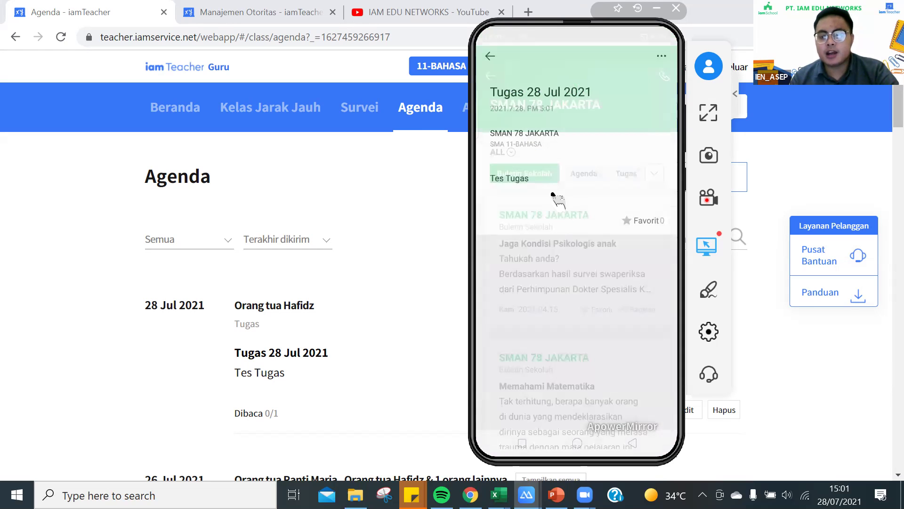
{"action": "left_click", "coordinate": [441, 230]}
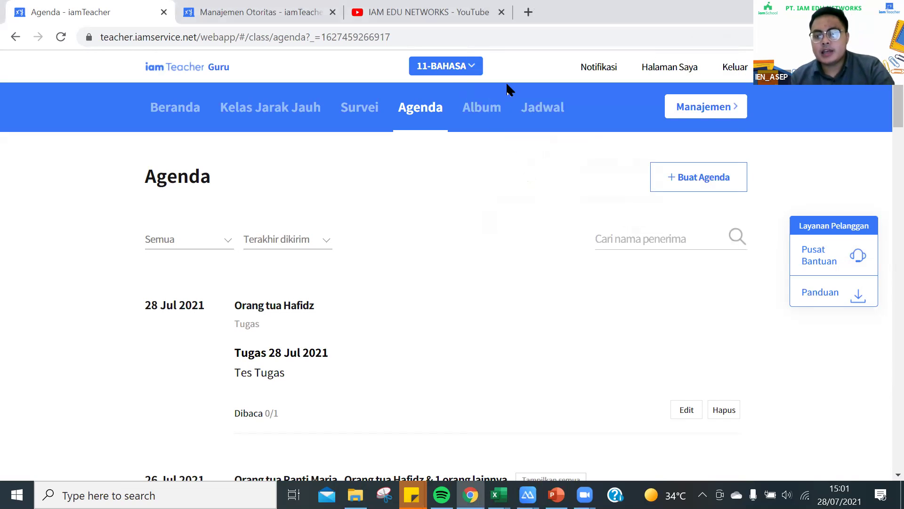
Look through the 11-BAHASA album cards, then open the class's Jadwal calendar.
{"action": "left_click", "coordinate": [488, 113]}
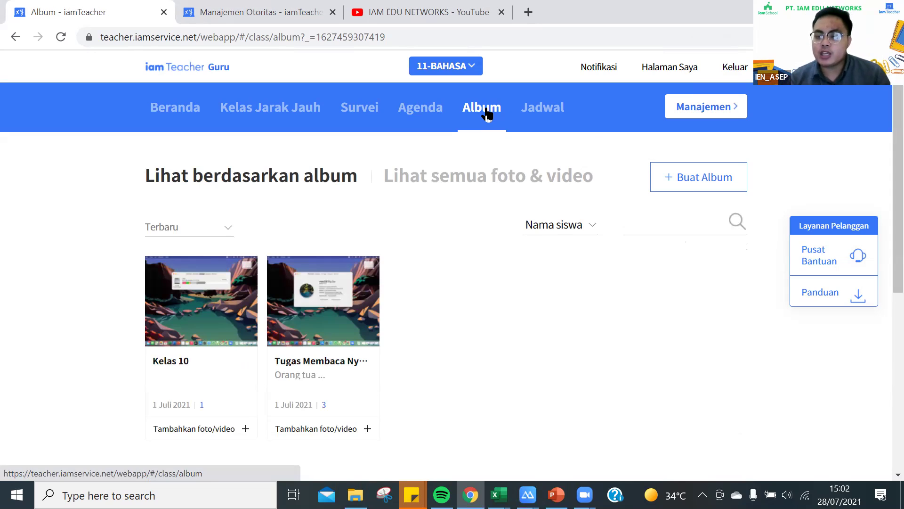
{"action": "left_click", "coordinate": [488, 115]}
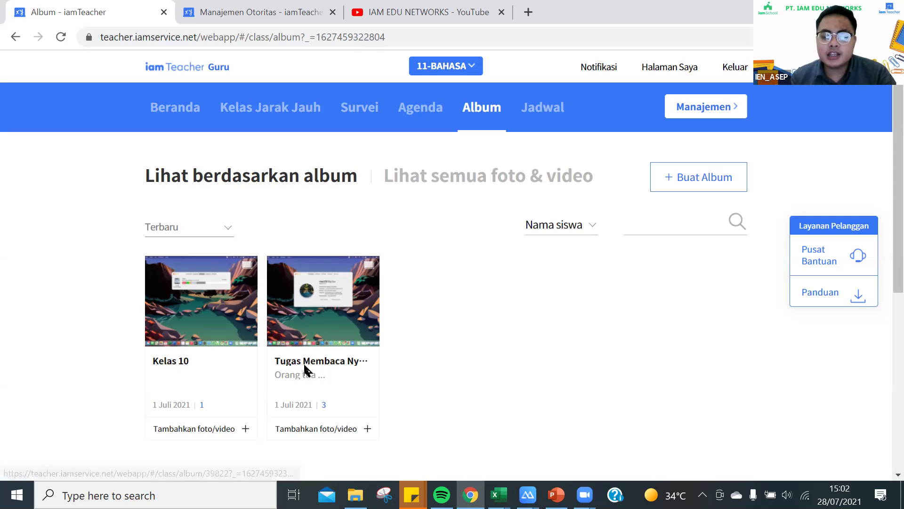
{"action": "left_click", "coordinate": [309, 333]}
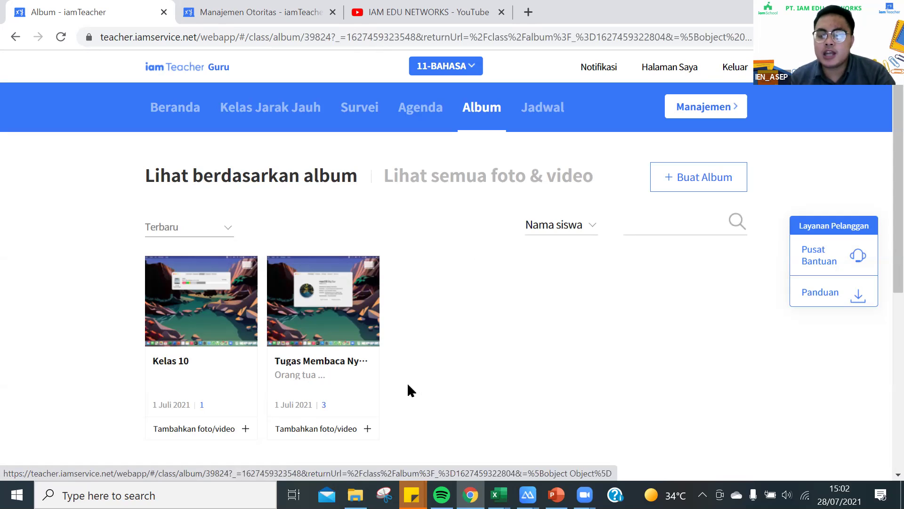
{"action": "left_click", "coordinate": [320, 368]}
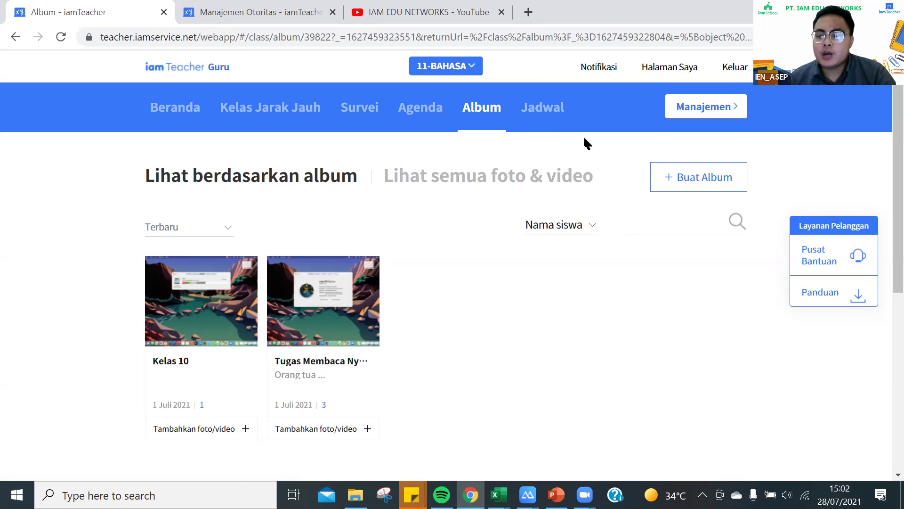
{"action": "left_click", "coordinate": [679, 87]}
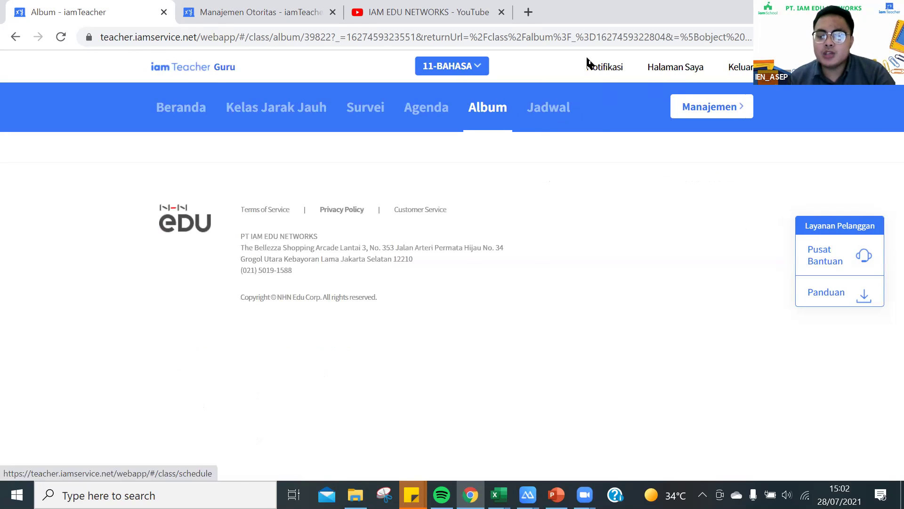
{"action": "left_click", "coordinate": [548, 107]}
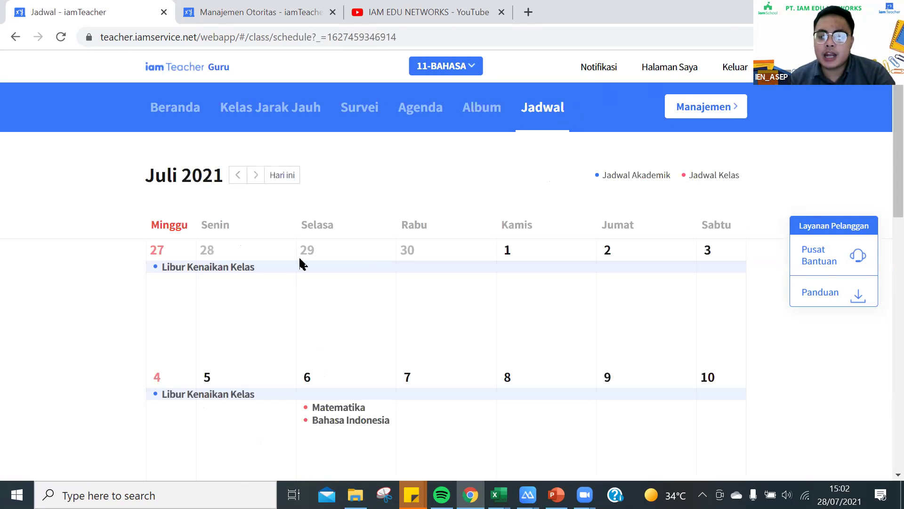
{"action": "scroll", "coordinate": [356, 324], "scroll_direction": "down", "scroll_amount": 4}
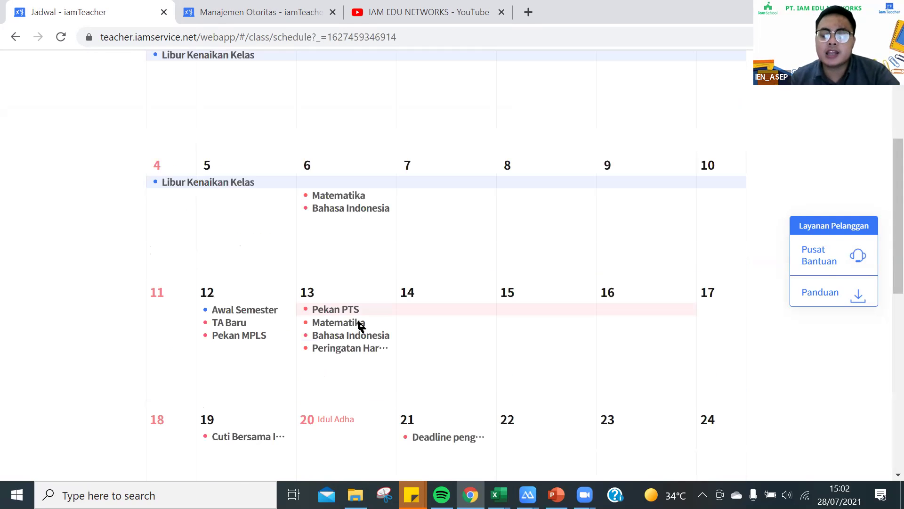
{"action": "scroll", "coordinate": [356, 322], "scroll_direction": "down", "scroll_amount": 2}
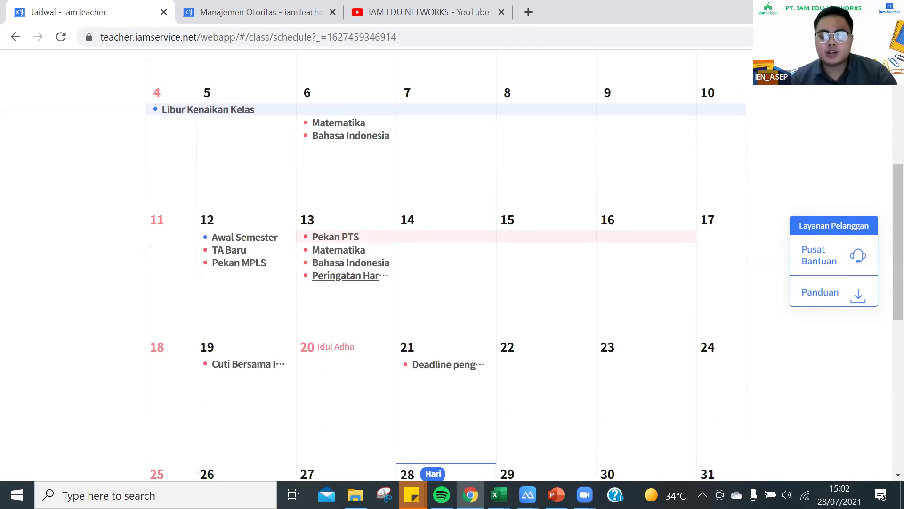
{"action": "scroll", "coordinate": [351, 278], "scroll_direction": "down", "scroll_amount": 2}
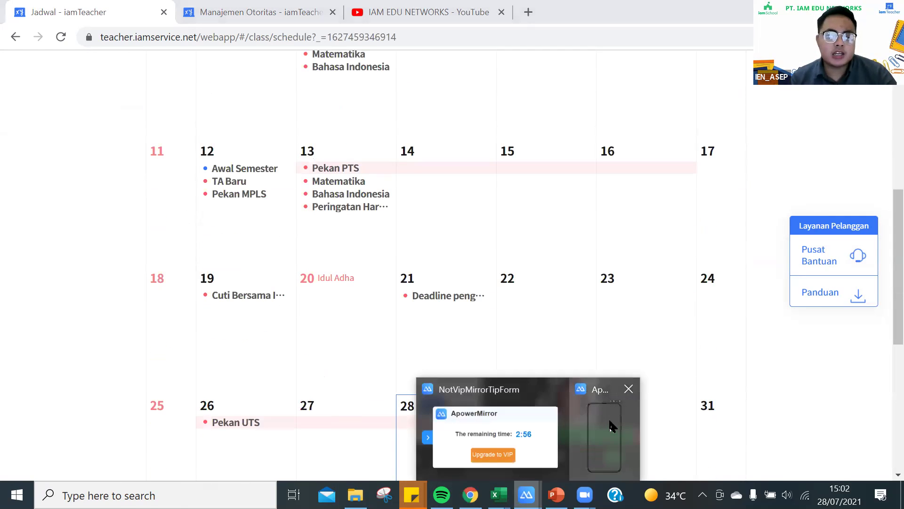
{"action": "left_click", "coordinate": [610, 425]}
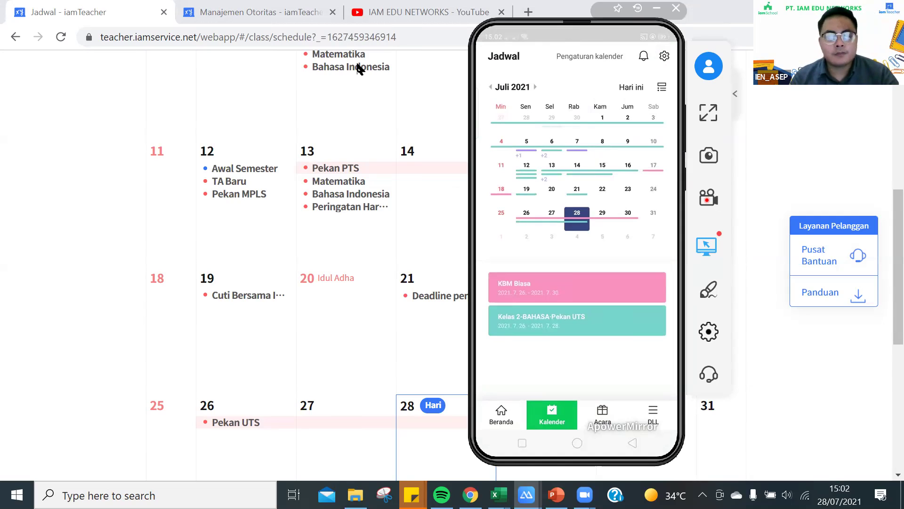
{"action": "left_click", "coordinate": [577, 164]}
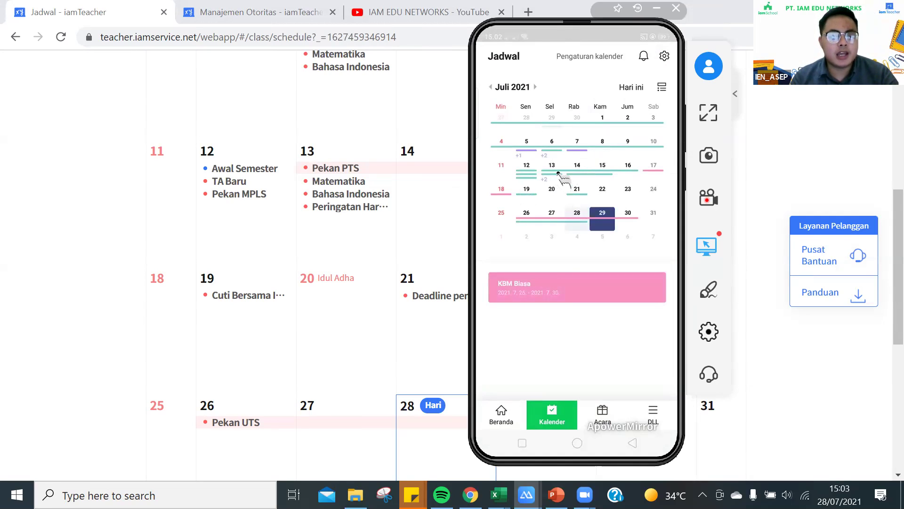
{"action": "left_click", "coordinate": [558, 173]}
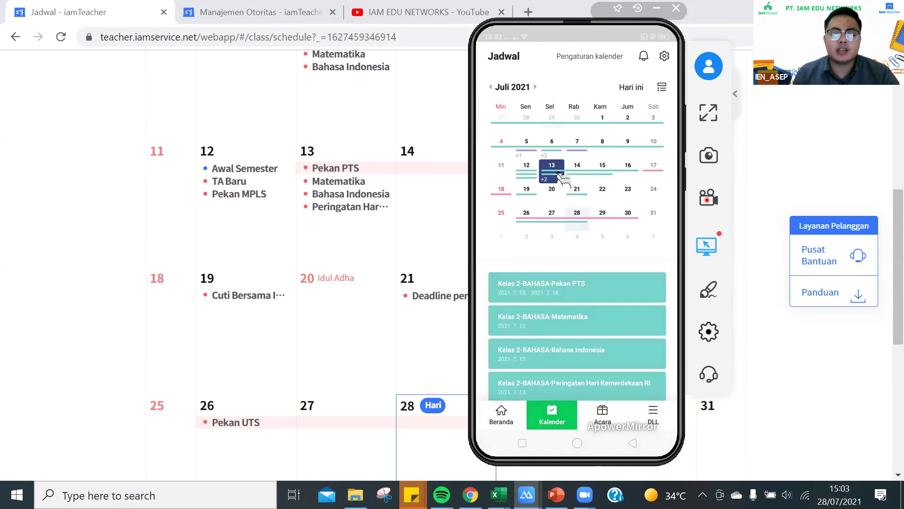
{"action": "left_click", "coordinate": [602, 192]}
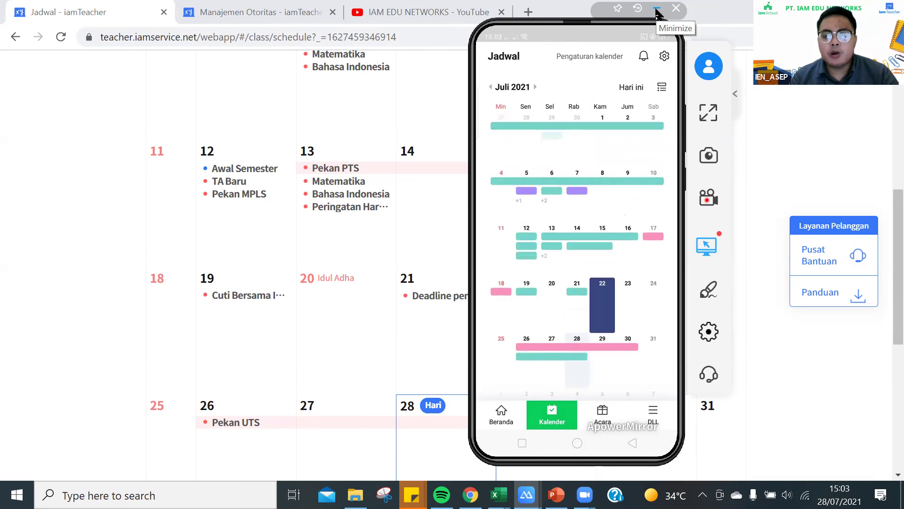
{"action": "left_click", "coordinate": [657, 12]}
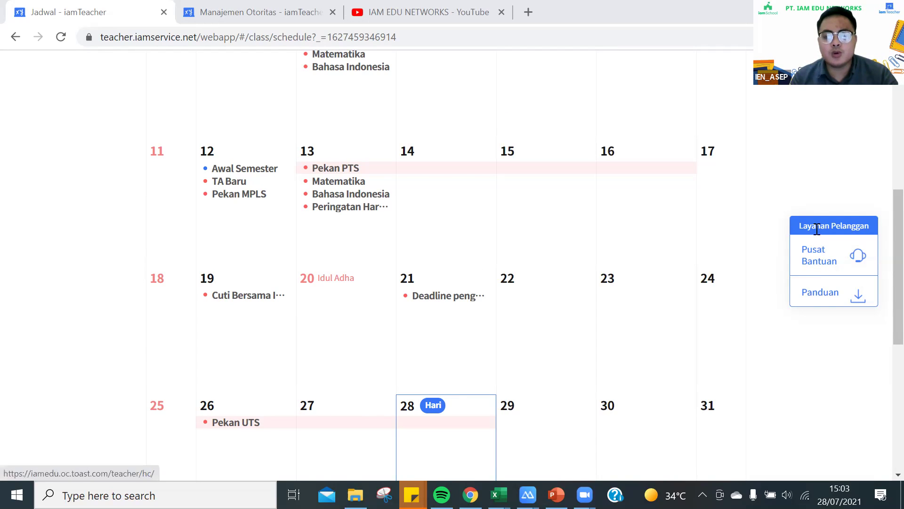
Open Pusat Bantuan in a new tab and close the Manajemen Otoritas tab.
{"action": "scroll", "coordinate": [819, 221], "scroll_direction": "up", "scroll_amount": 3}
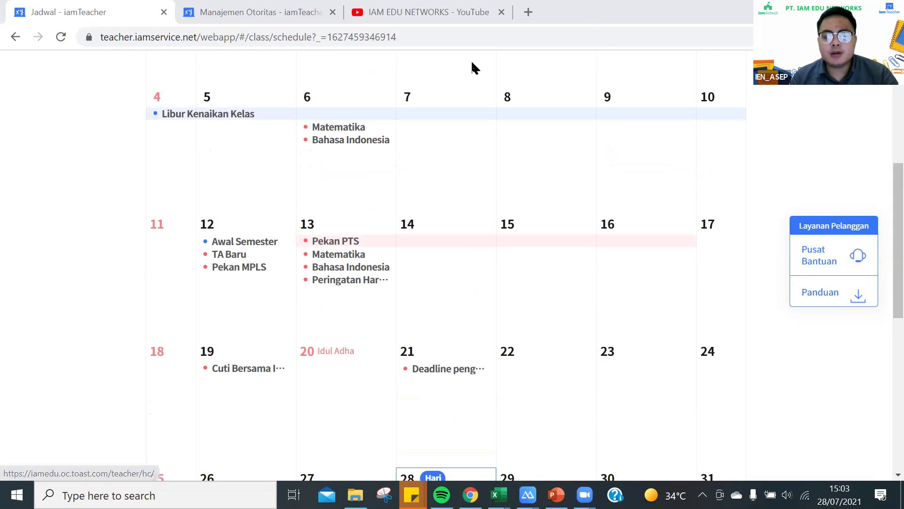
{"action": "scroll", "coordinate": [441, 318], "scroll_direction": "up", "scroll_amount": 2}
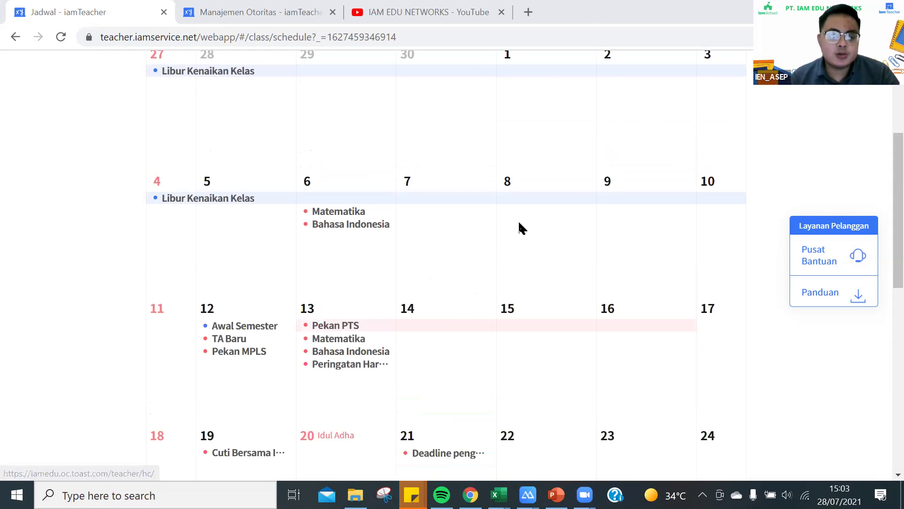
{"action": "scroll", "coordinate": [443, 277], "scroll_direction": "up", "scroll_amount": 5}
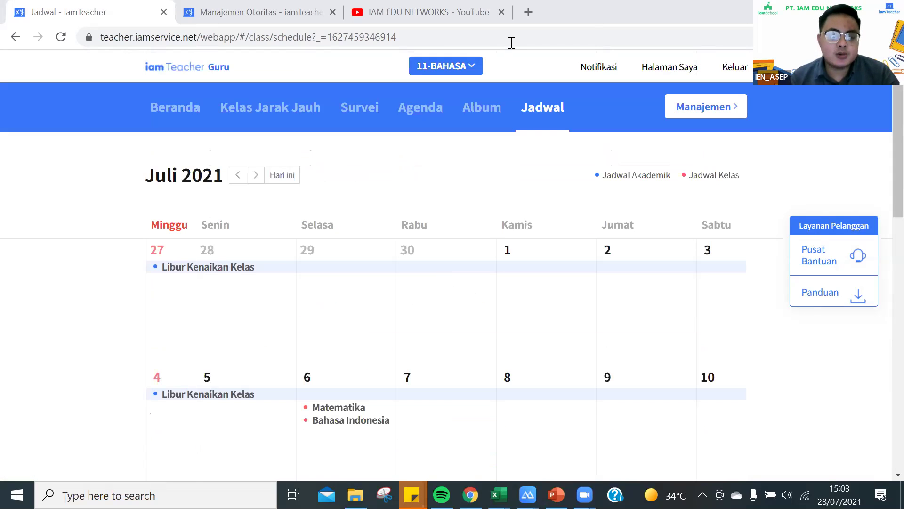
{"action": "left_click", "coordinate": [240, 57]}
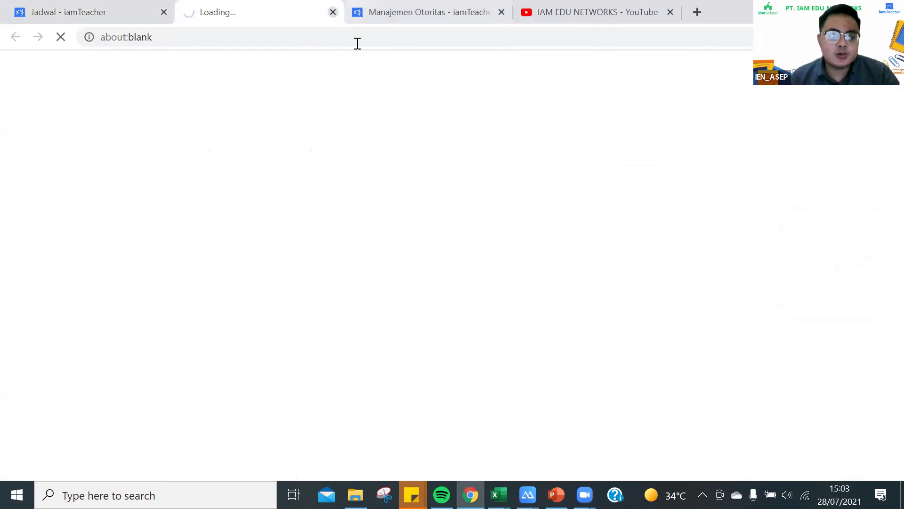
{"action": "left_click", "coordinate": [435, 10]}
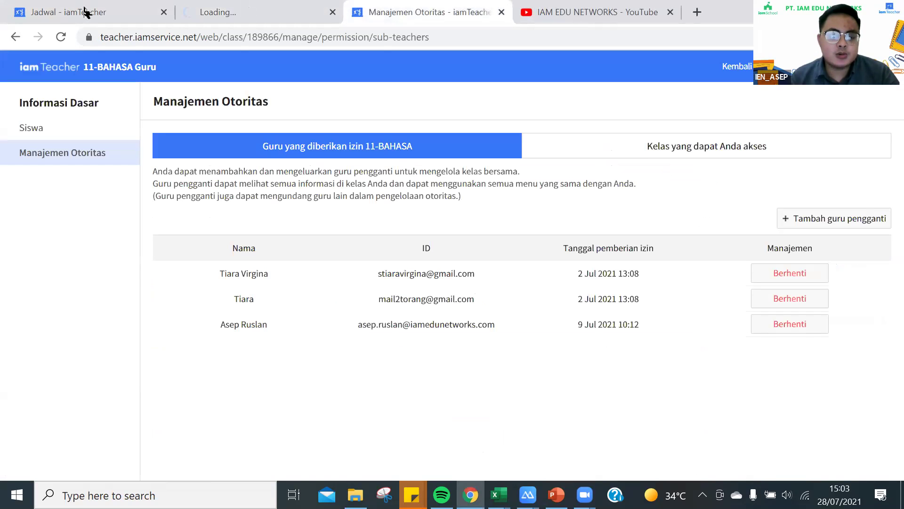
{"action": "key", "text": "ctrl+w"}
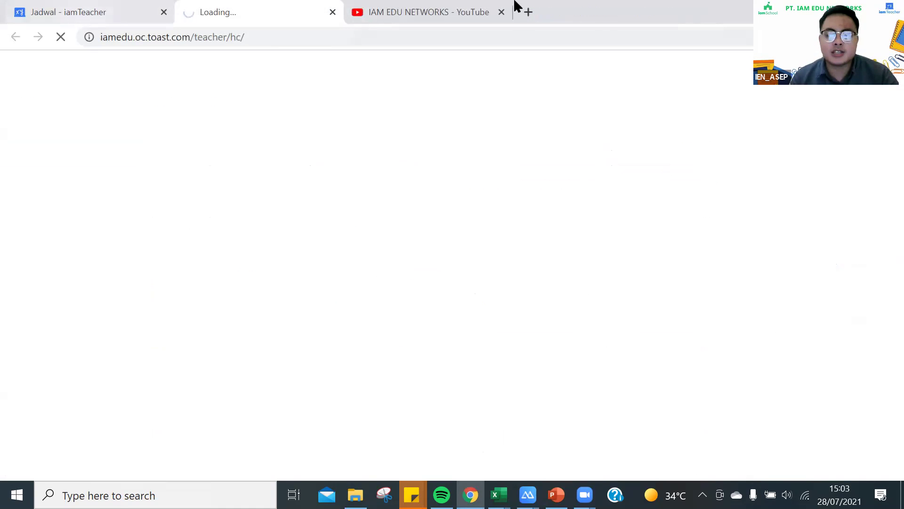
{"action": "key", "text": "ctrl+shift+Tab"}
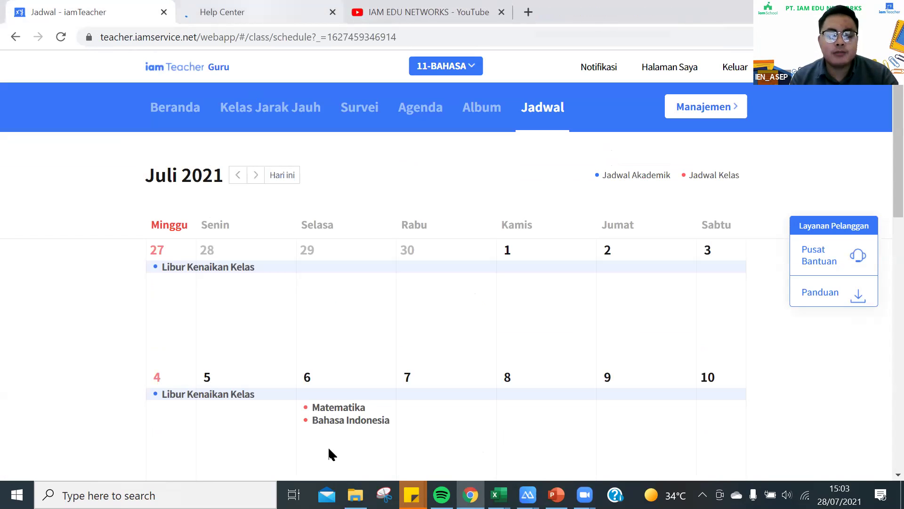
{"action": "key", "text": "ctrl+Tab"}
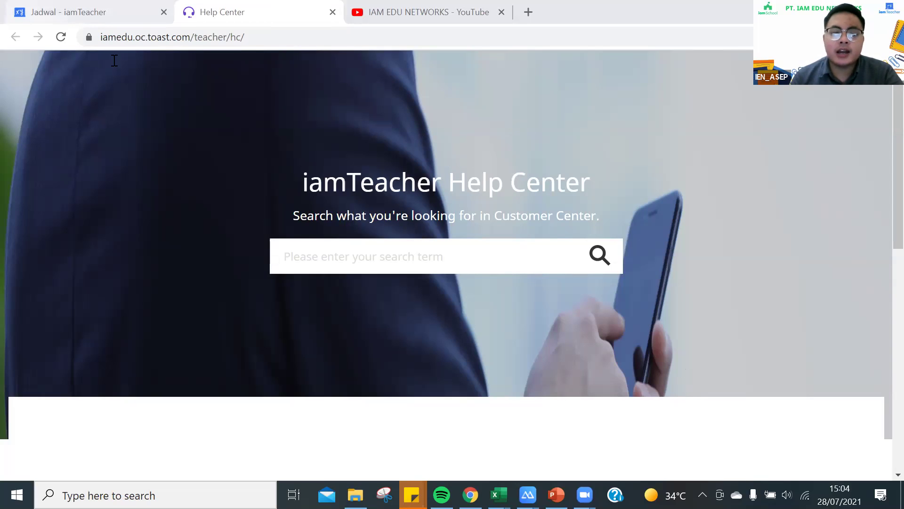
Switch between the schedule and Help Center tabs, then close the Help Center.
{"action": "left_click", "coordinate": [70, 12]}
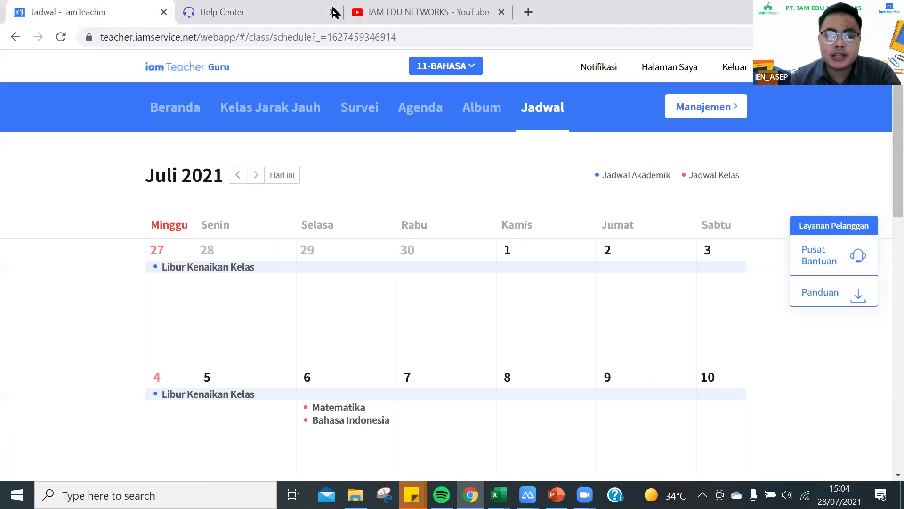
{"action": "left_click", "coordinate": [328, 13]}
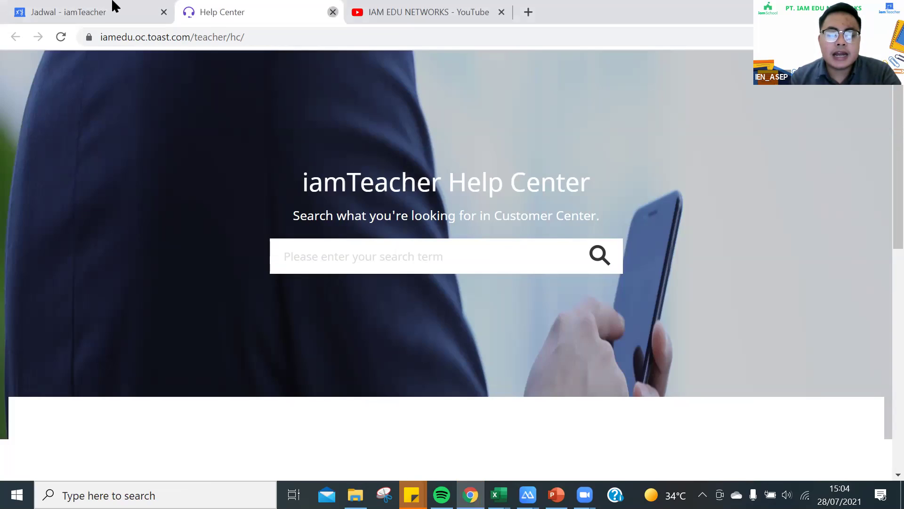
{"action": "key", "text": "ctrl+Tab"}
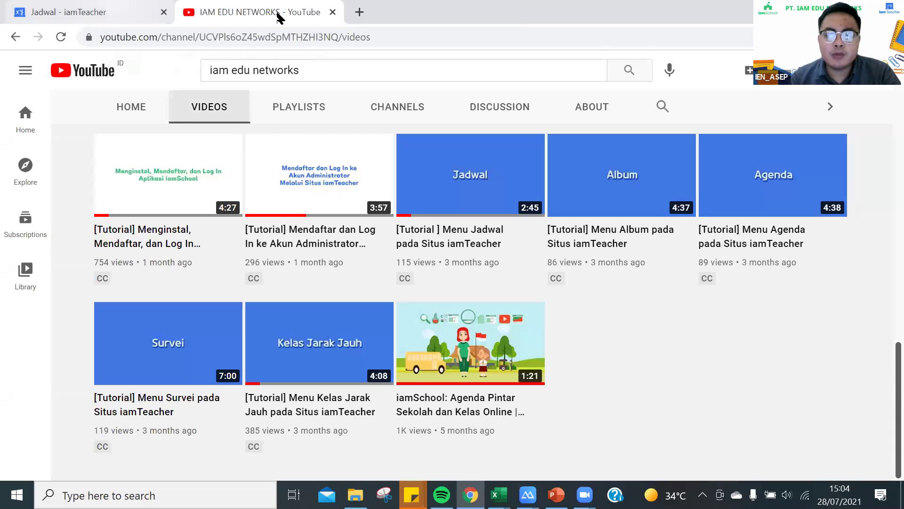
{"action": "key", "text": "ctrl+shift+Tab"}
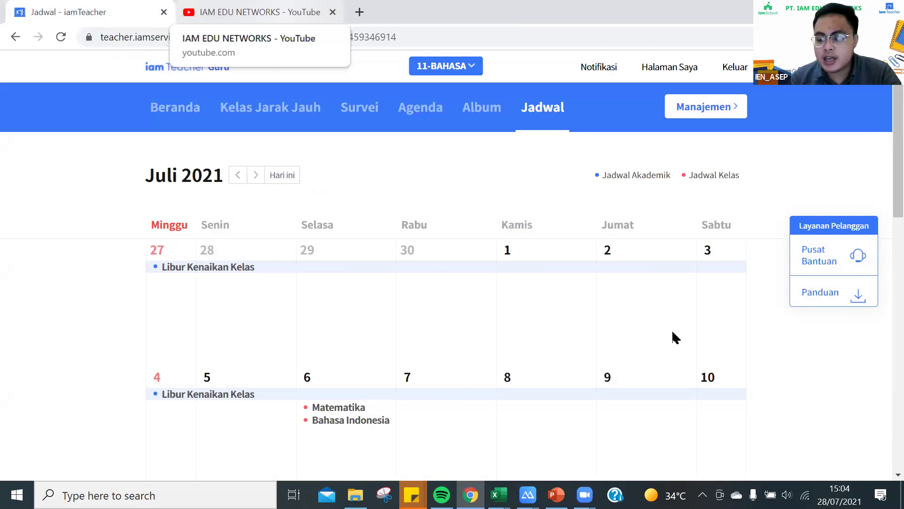
{"action": "key", "text": "ctrl+Tab"}
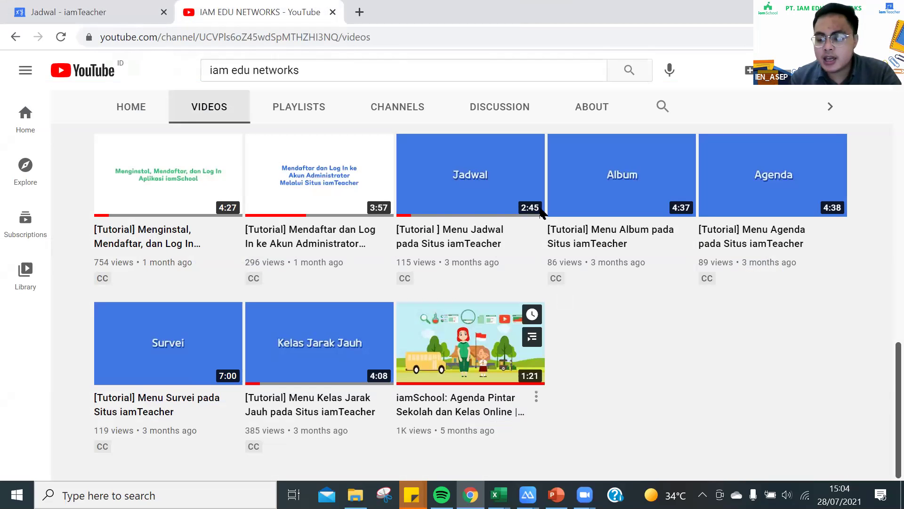